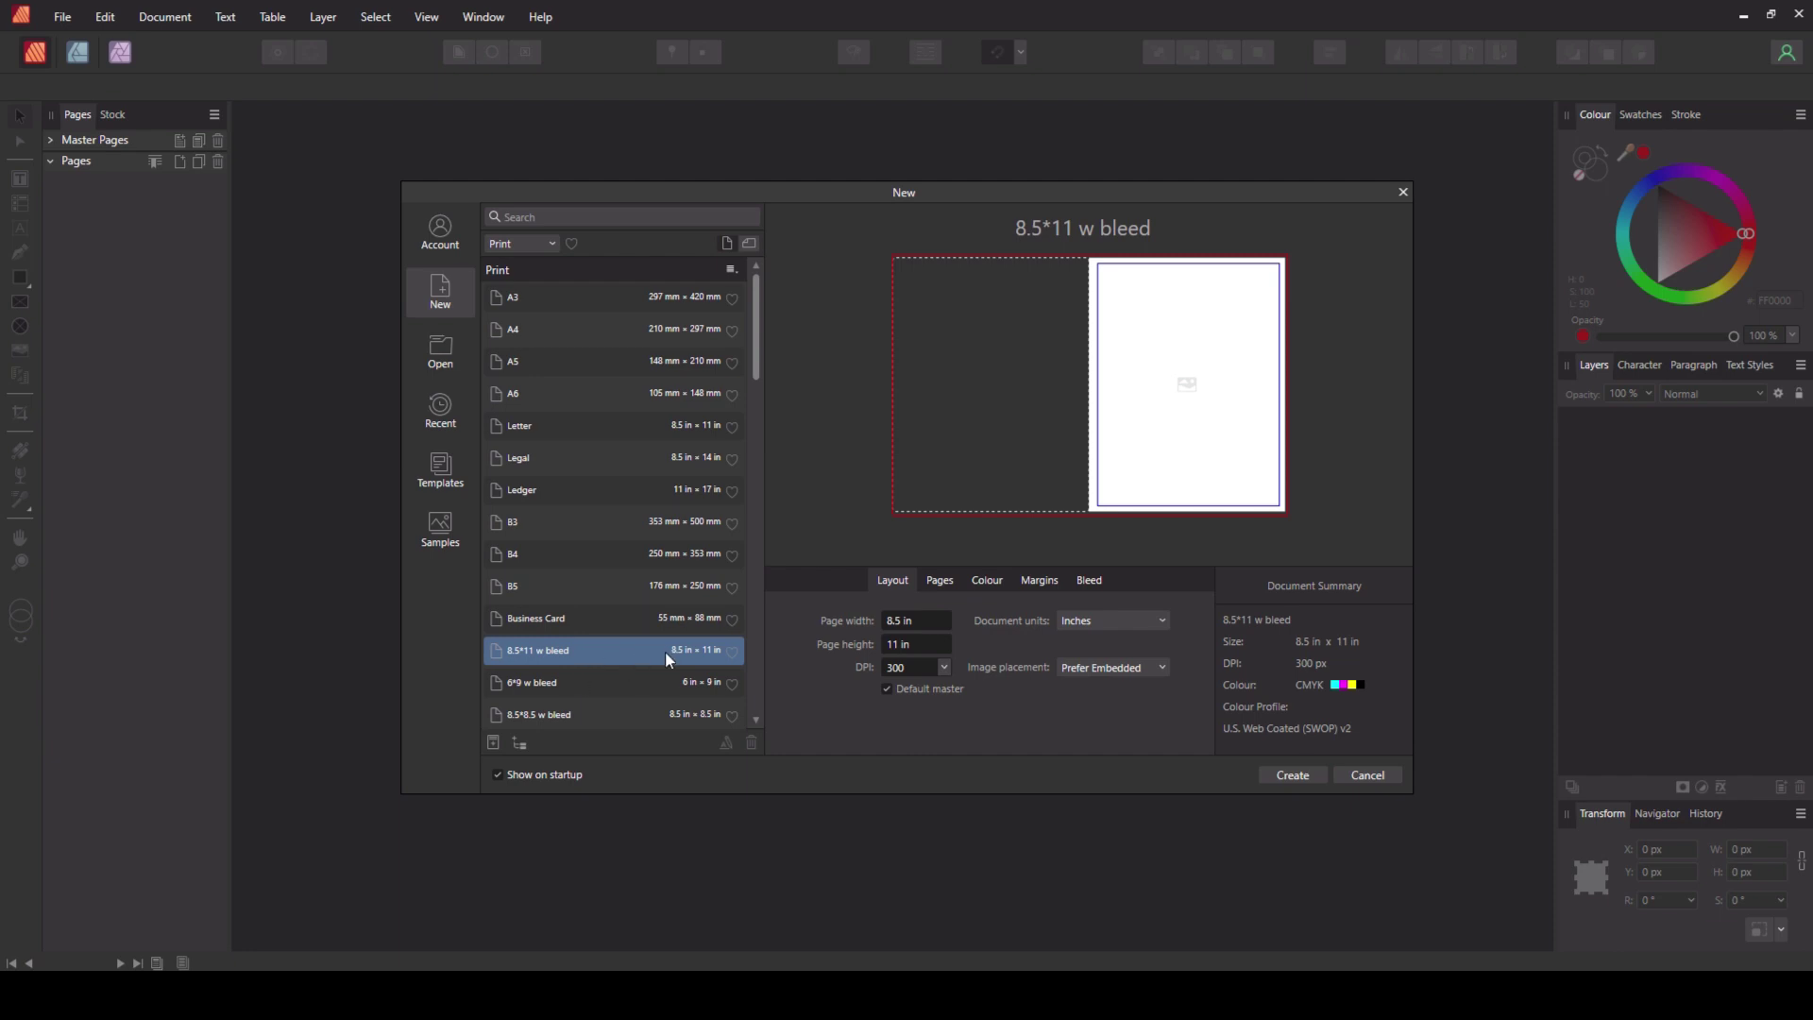
Step: Switch to the A3 preset with a 986 mm page width, without saving it as a custom preset
click(549, 308)
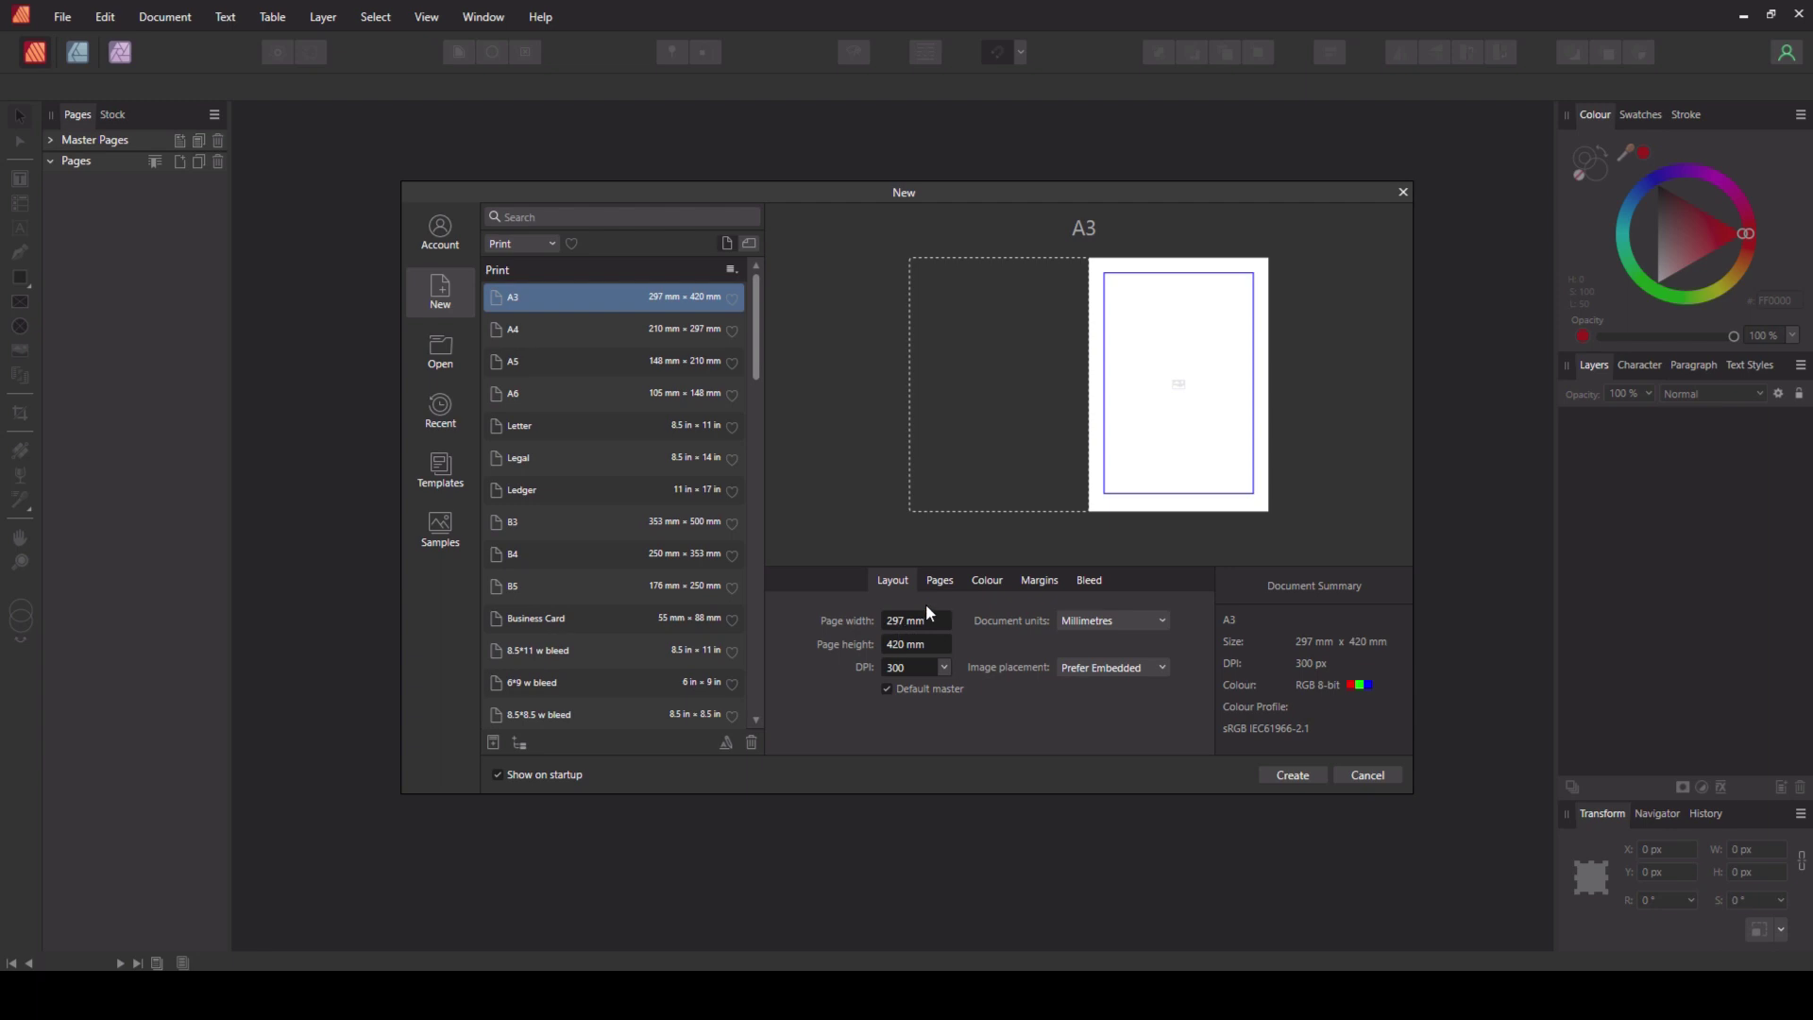
click(909, 623)
text(0986)
click(930, 644)
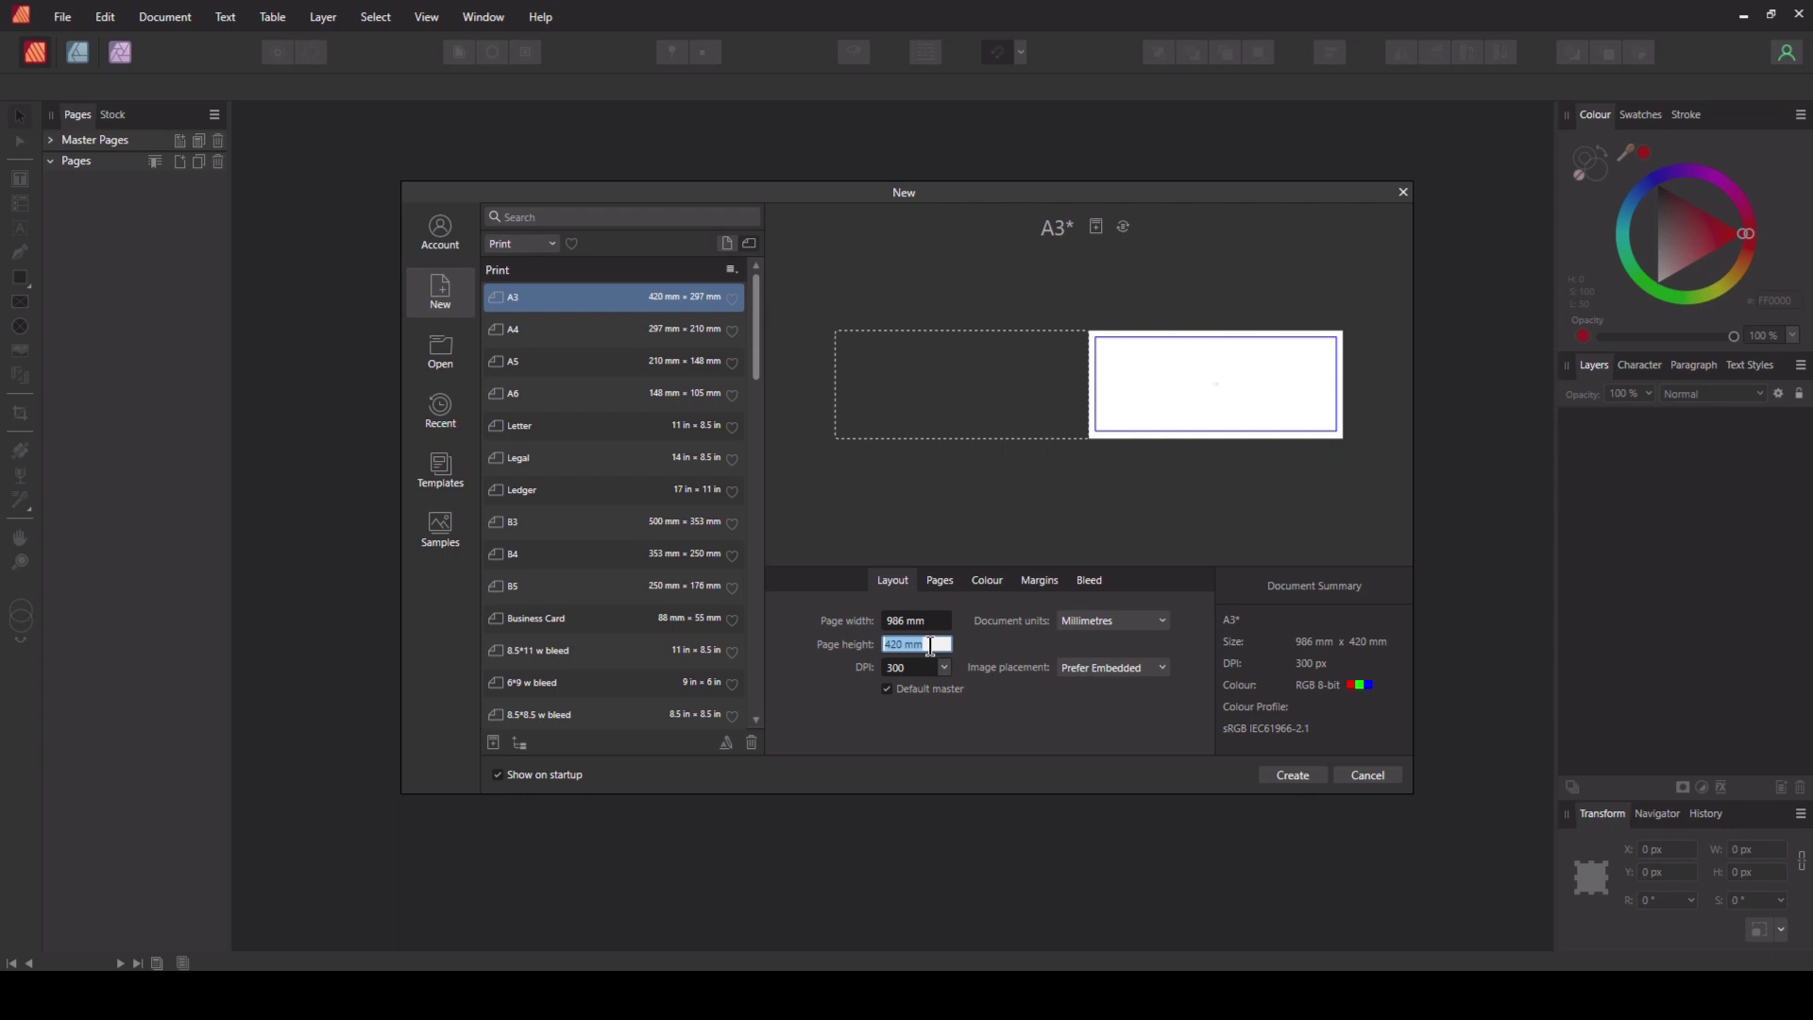
click(1096, 227)
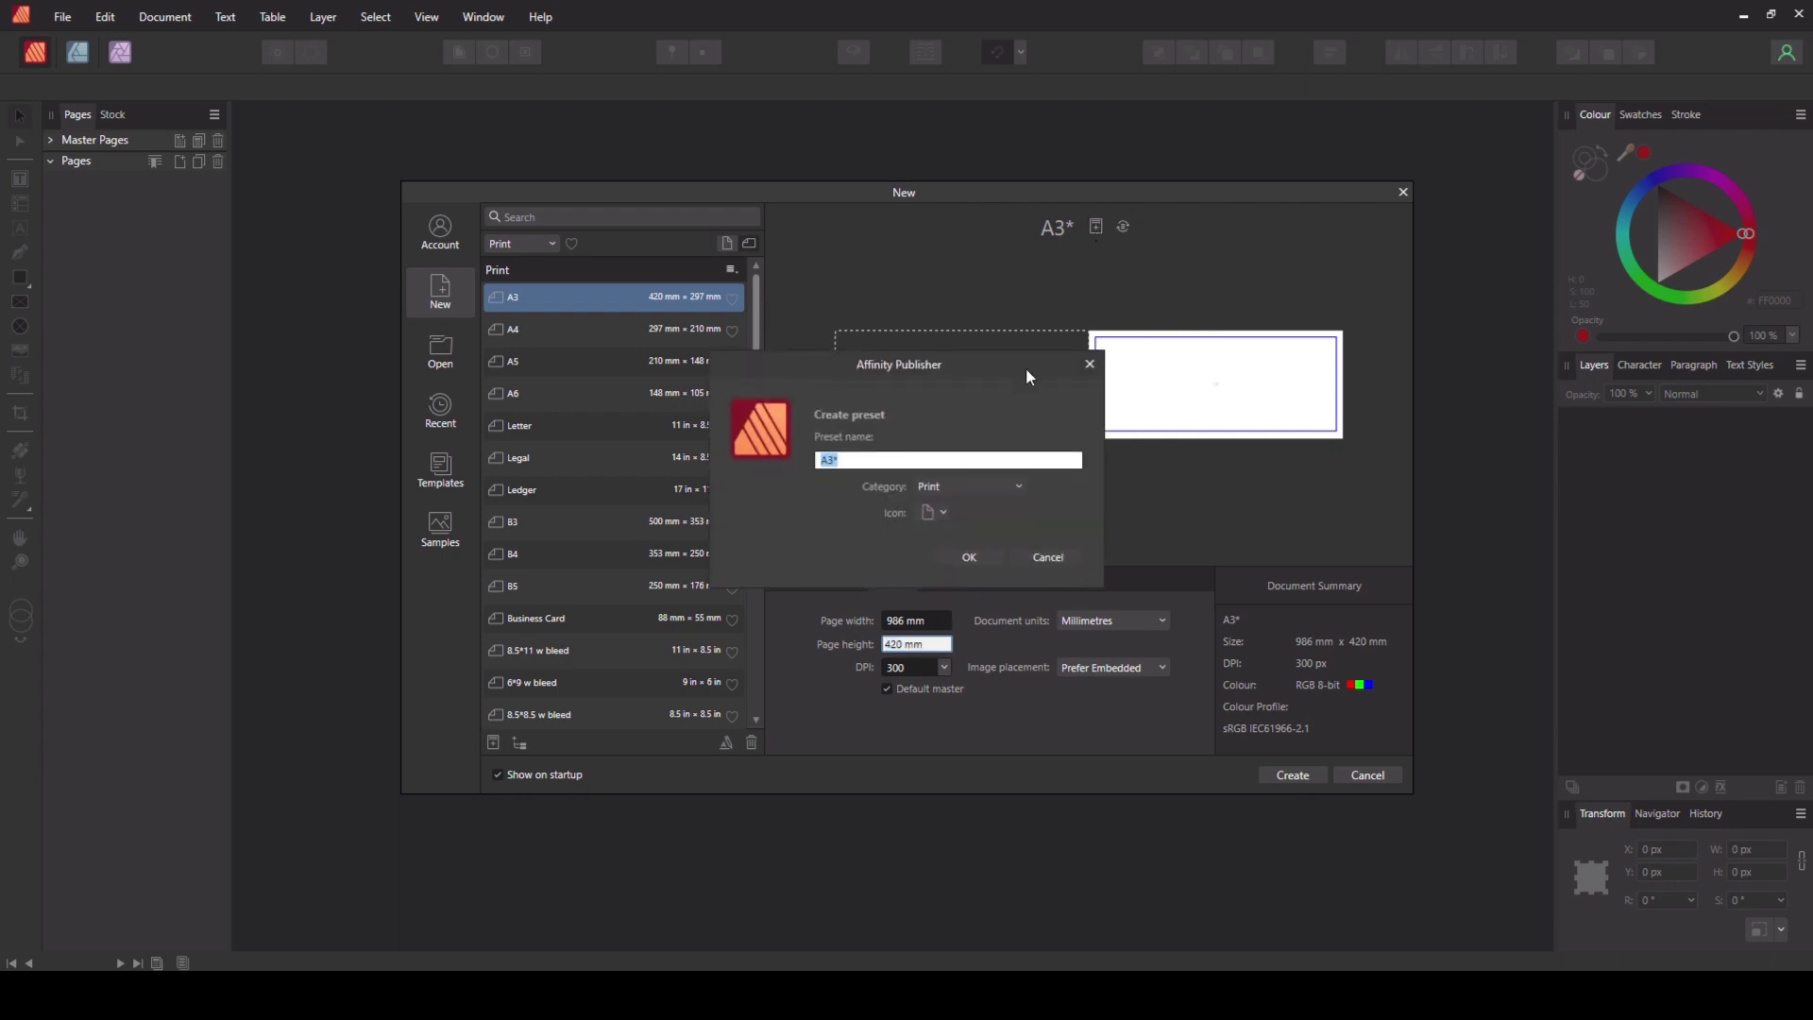
click(1033, 562)
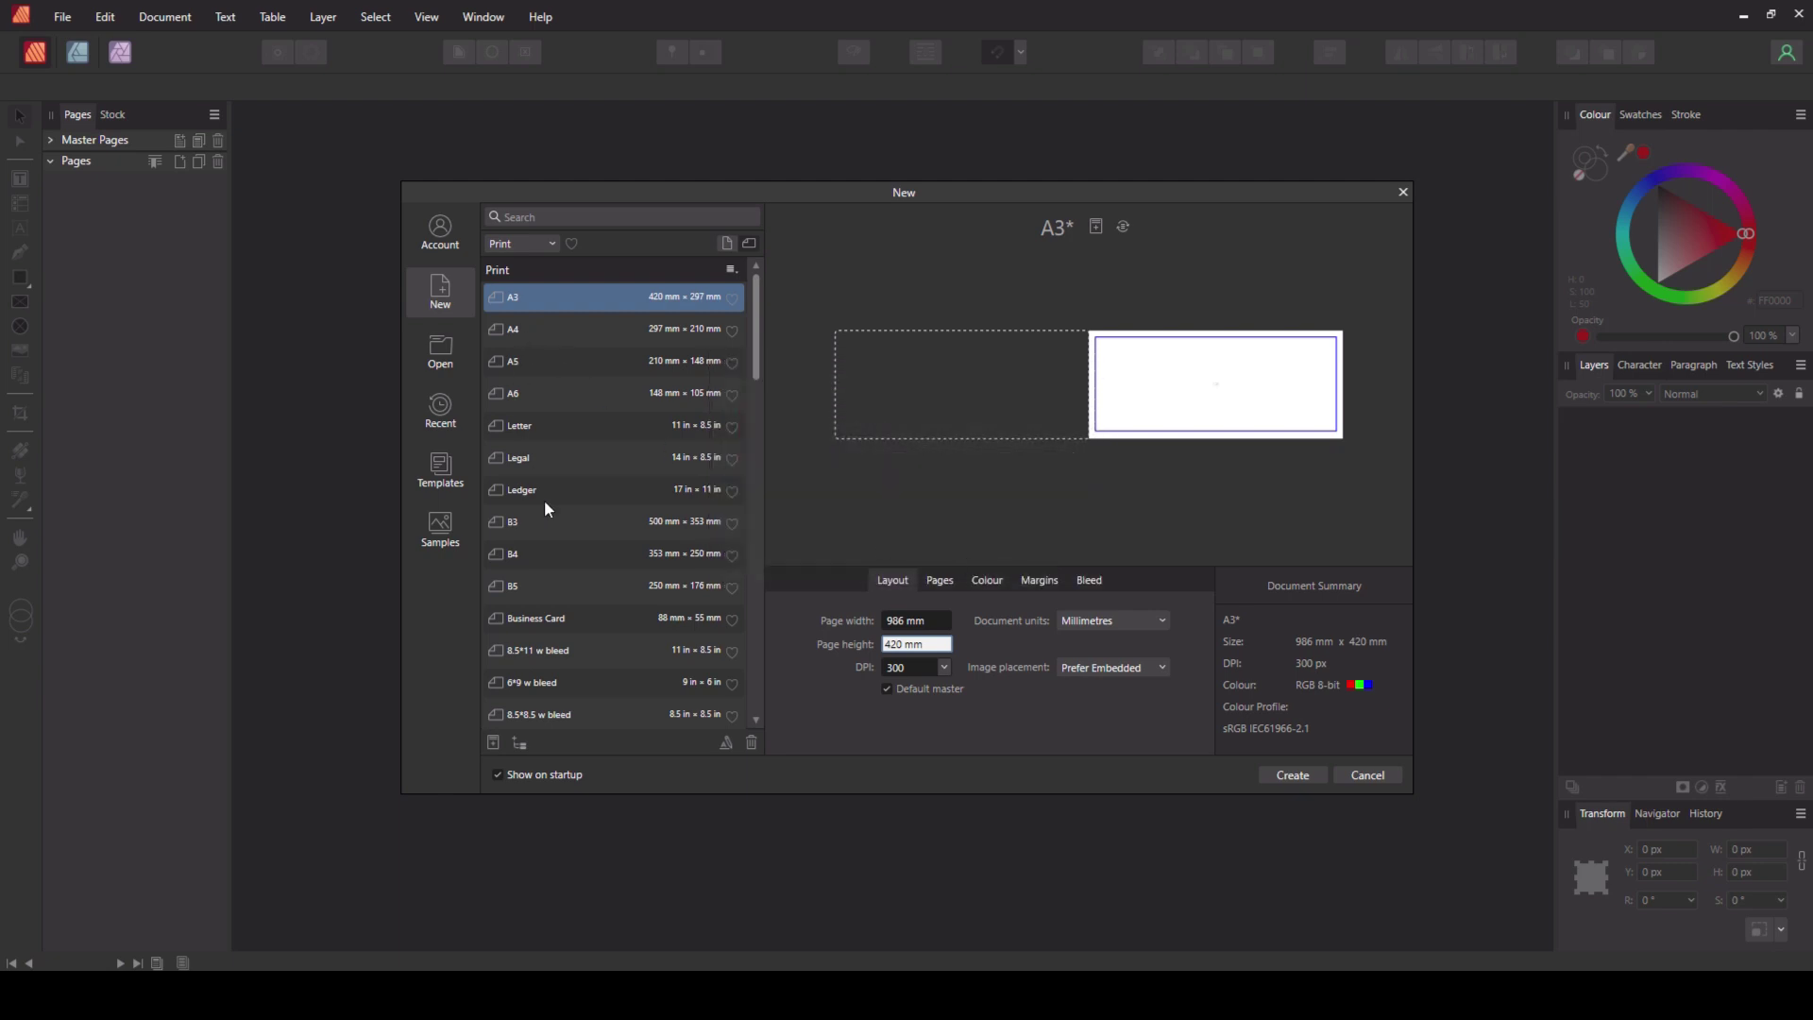
Step: Return to the 8.5*11 w bleed preset and check its CMYK/8 colour, 0.25 in margins and 0.125 in bleed
click(547, 650)
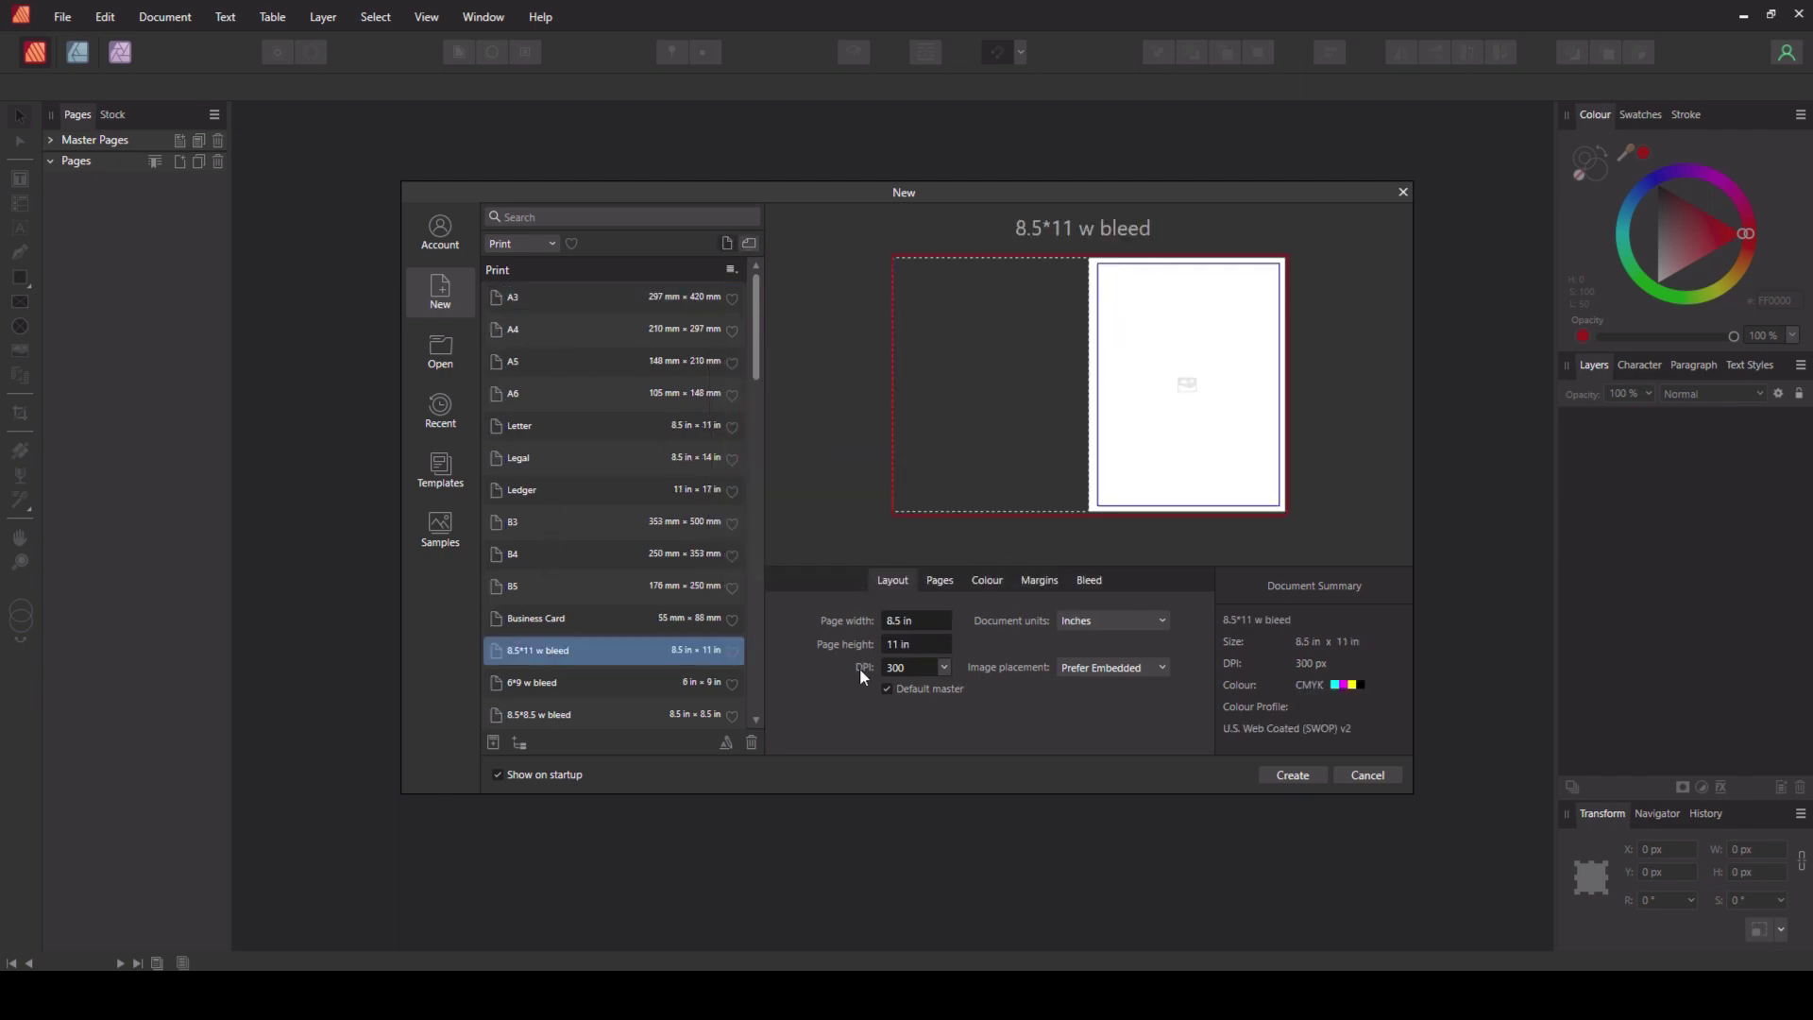
click(941, 581)
click(982, 586)
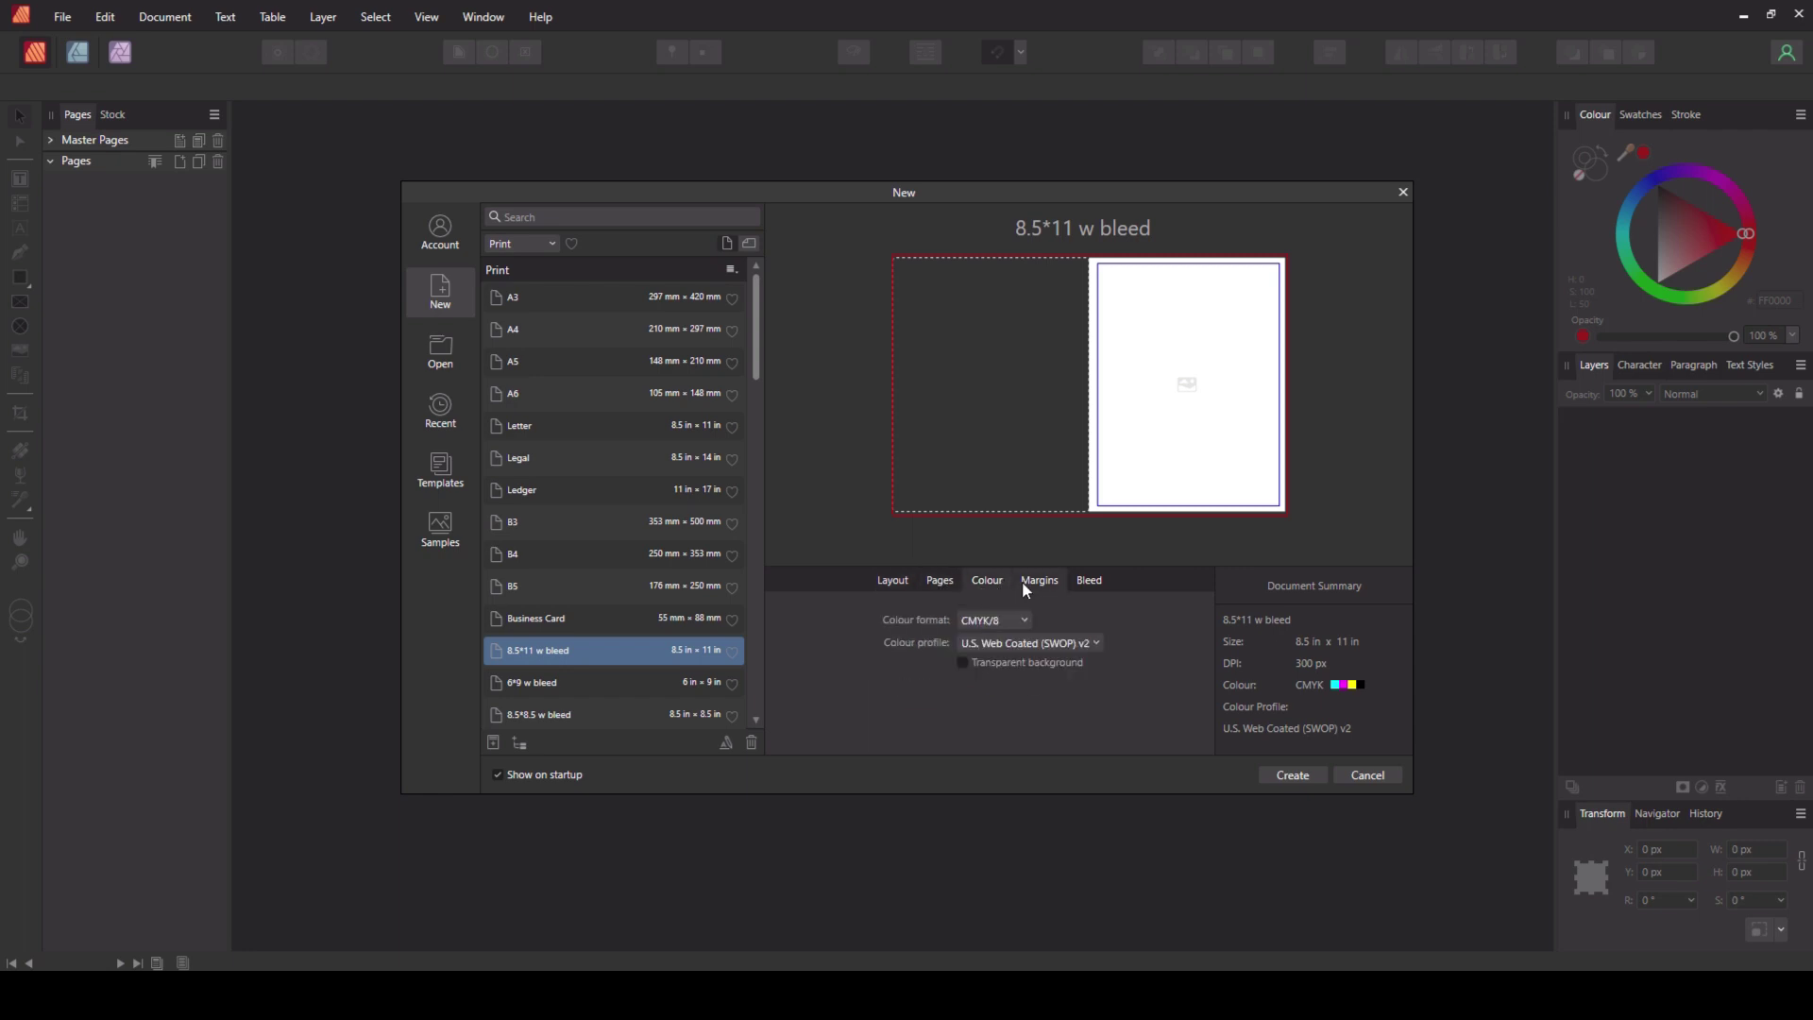
click(1035, 586)
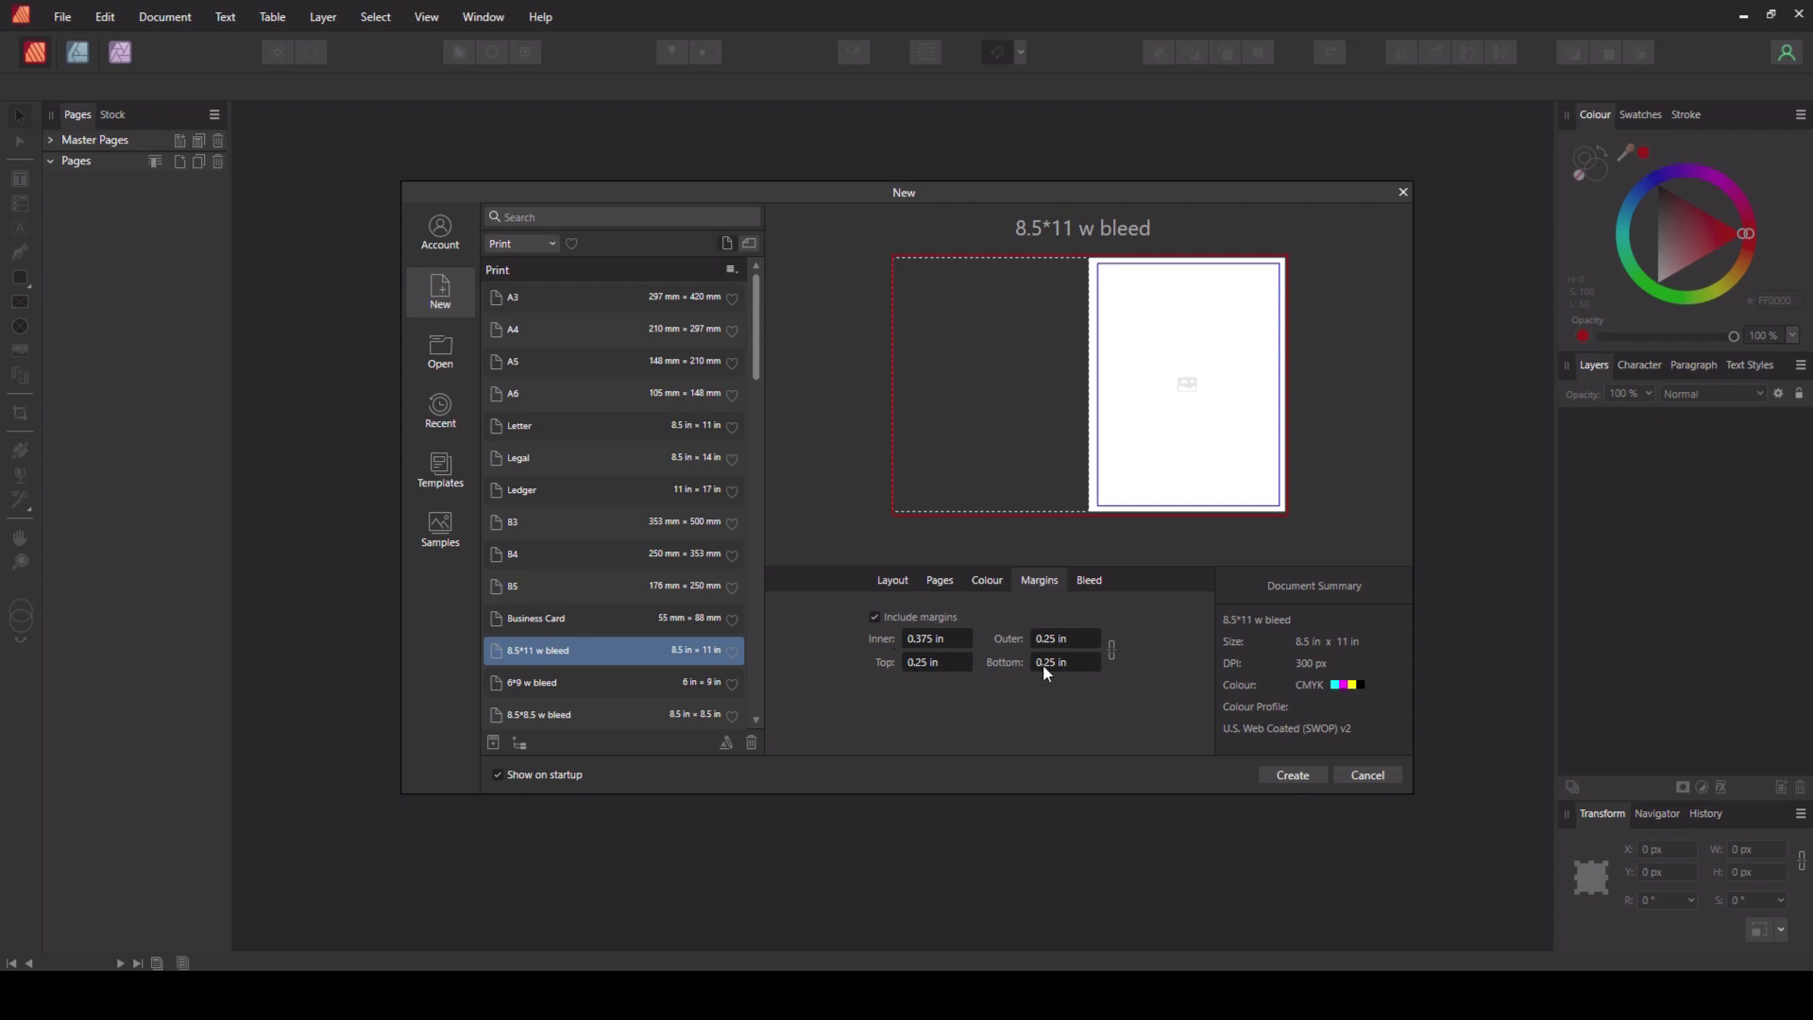
click(1086, 582)
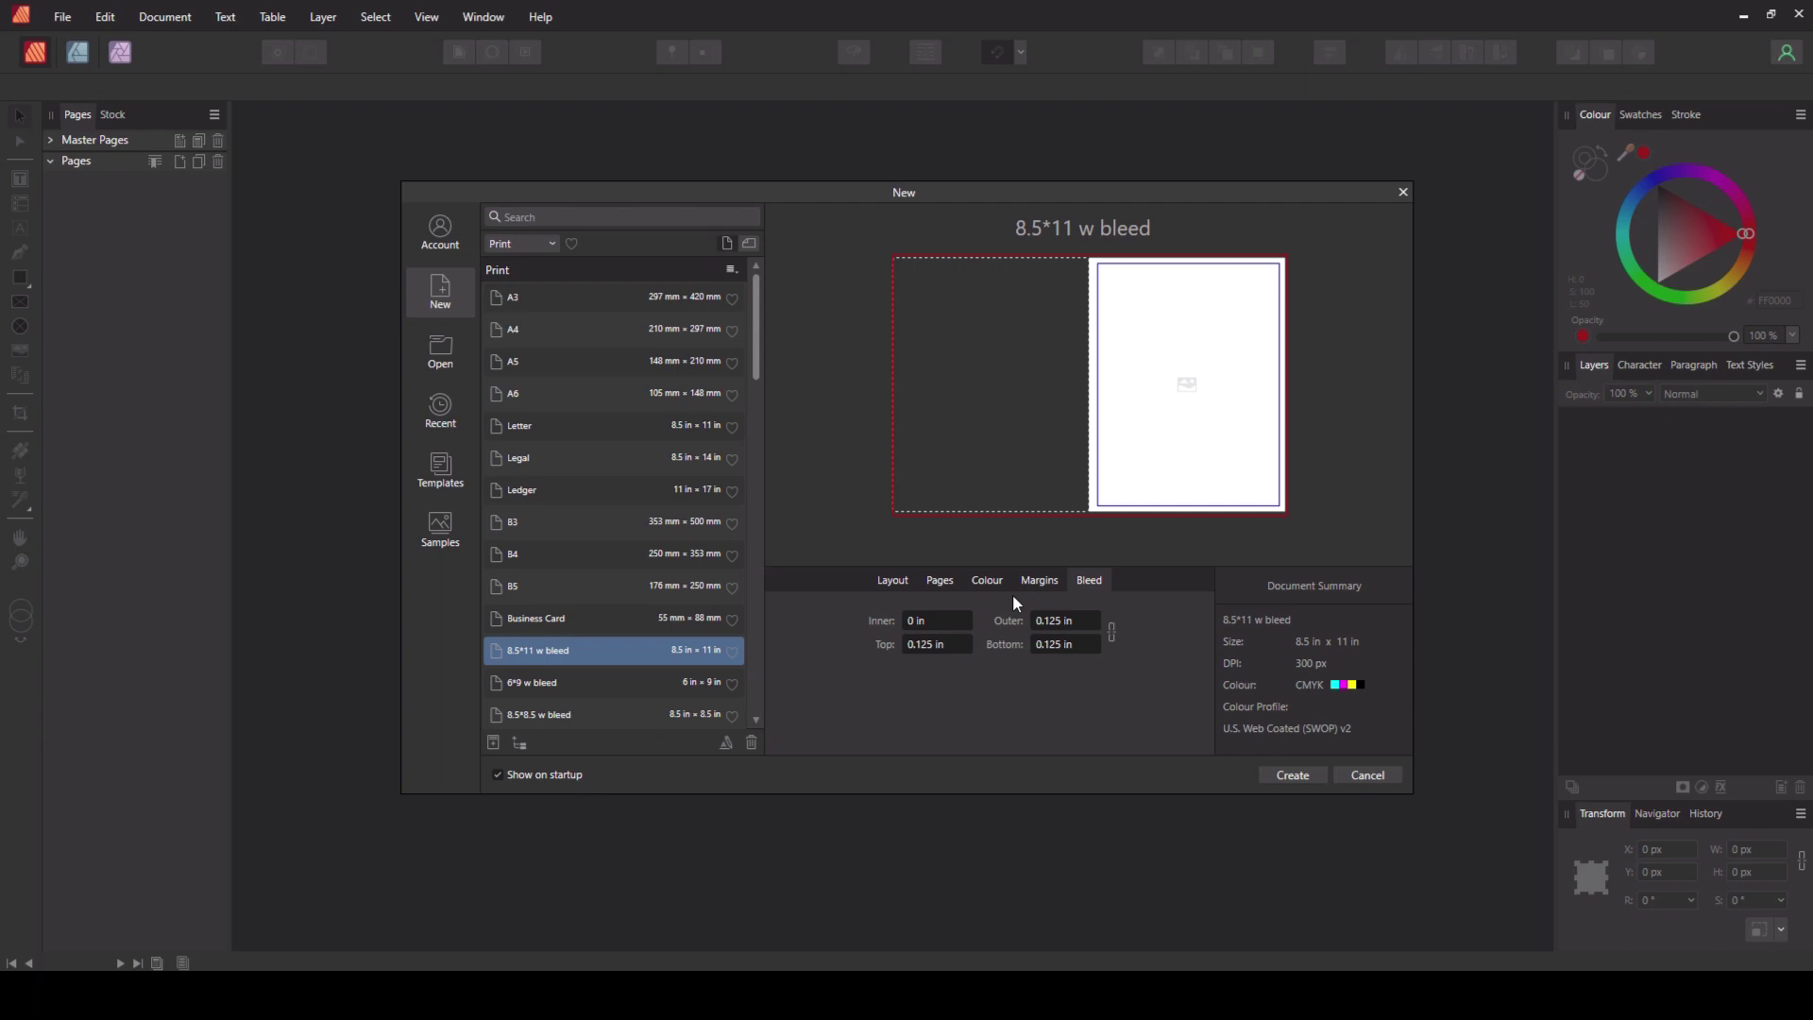
Step: Create the 8.5 × 11 in document and select Master A among its master pages
click(1293, 775)
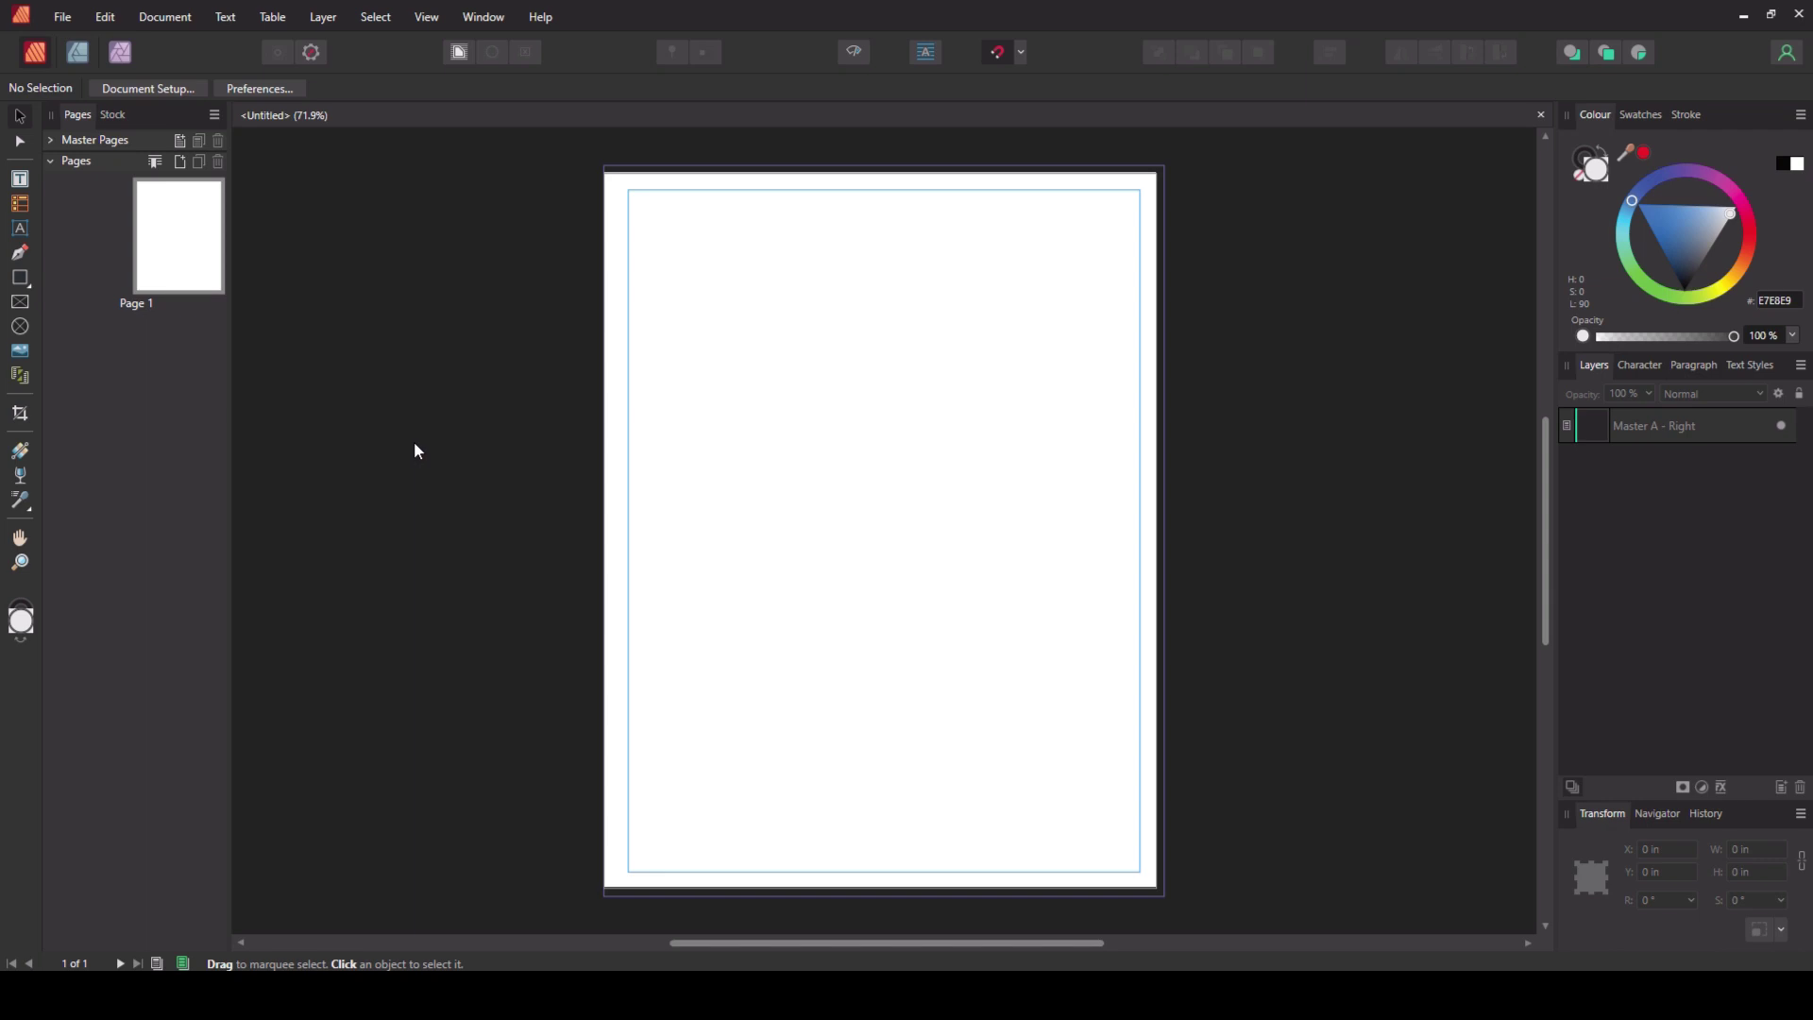
click(50, 142)
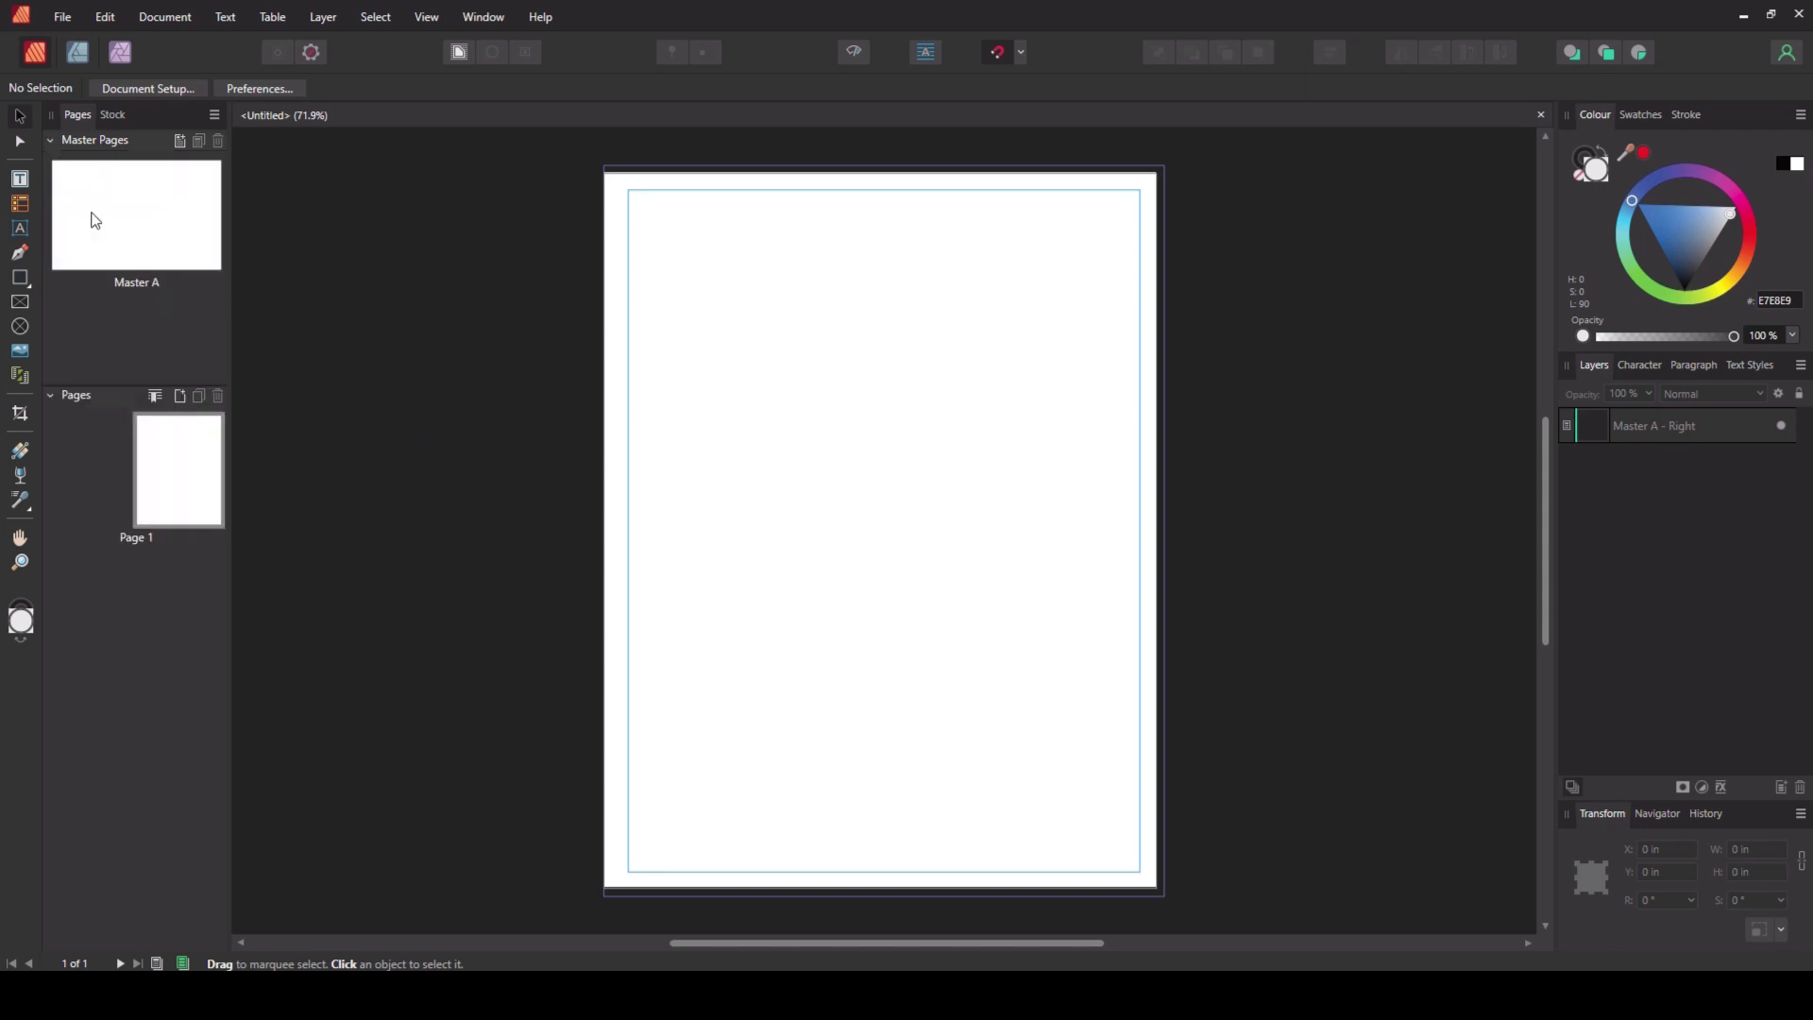
click(145, 244)
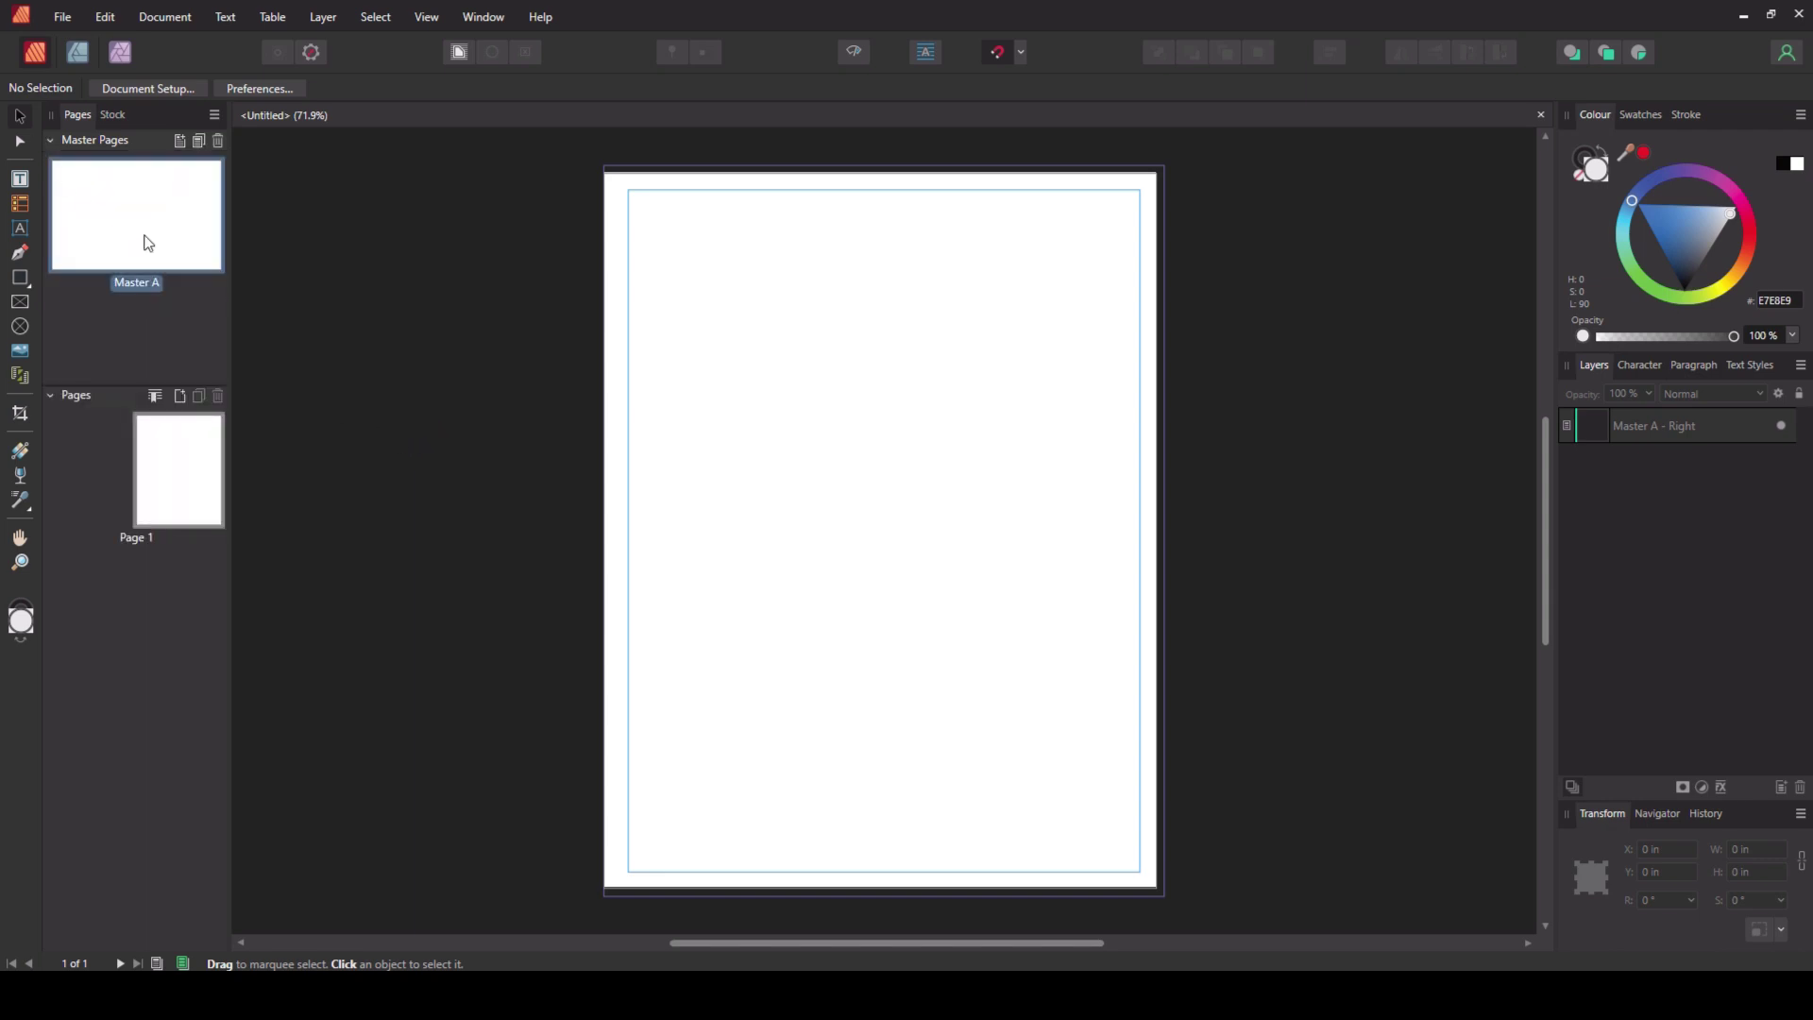
Step: Turn off Facing pages in Document Setup so the document uses single pages
click(148, 87)
click(793, 508)
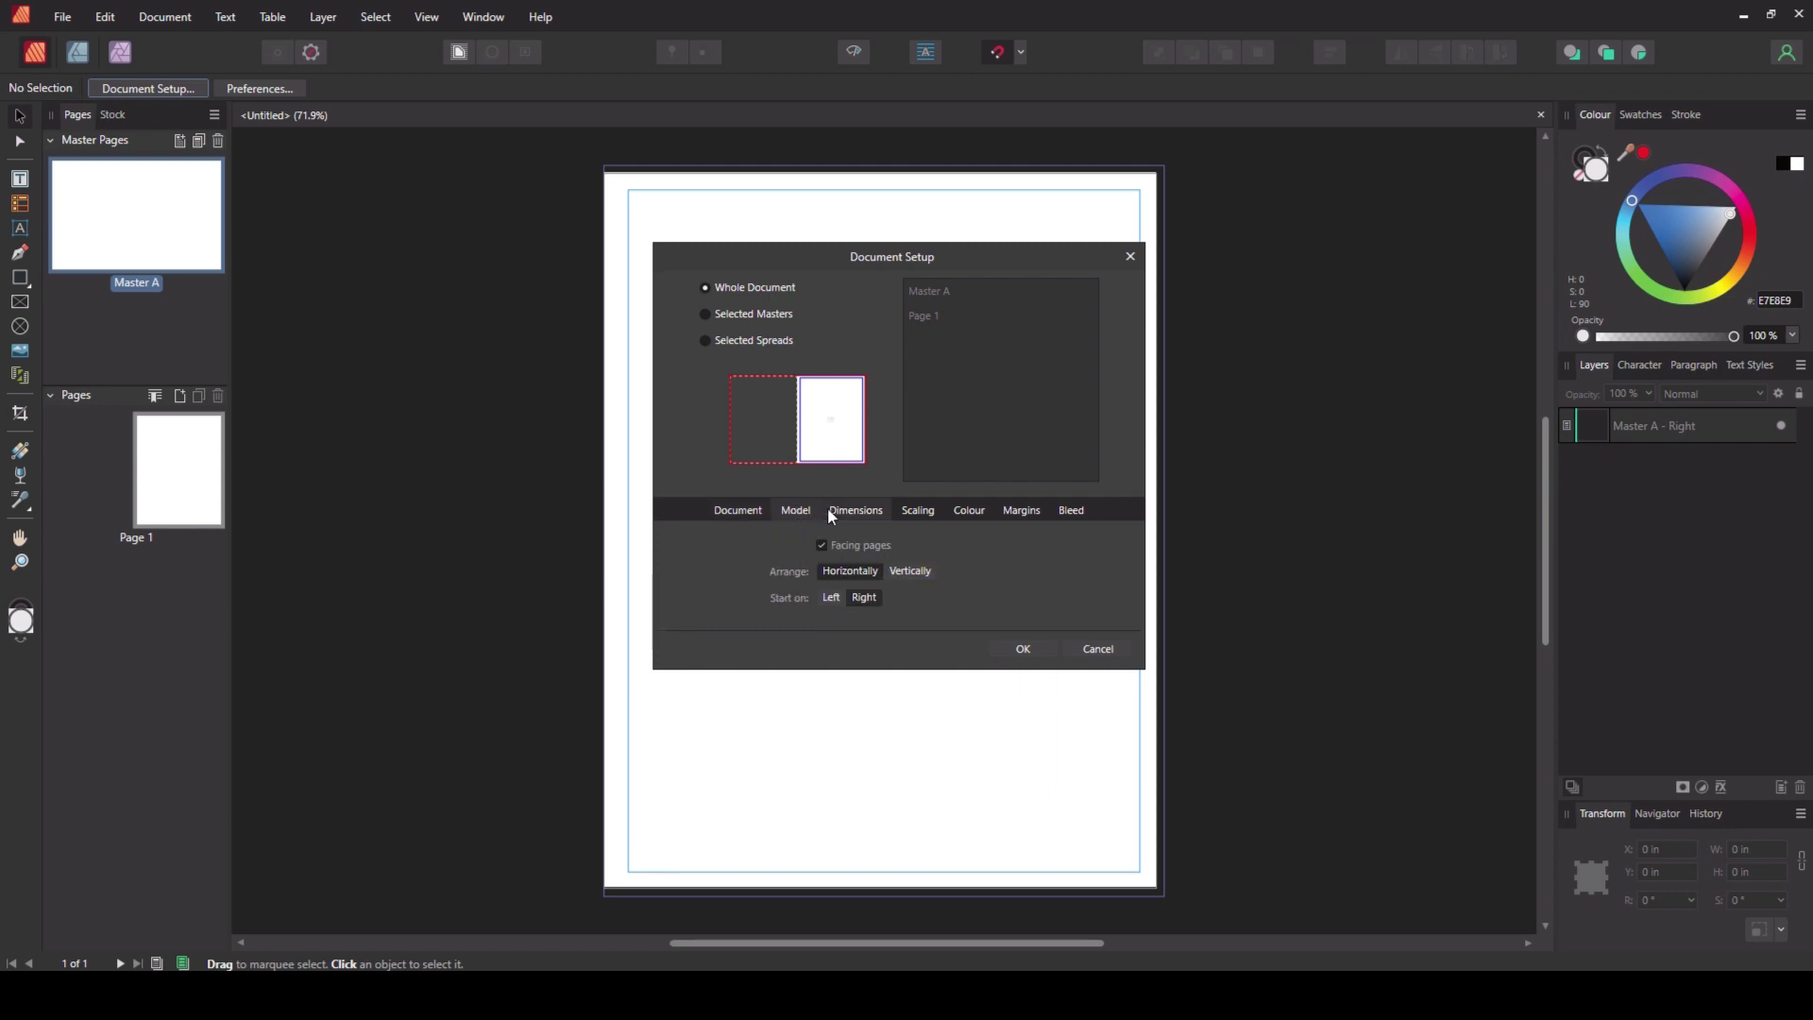
click(823, 546)
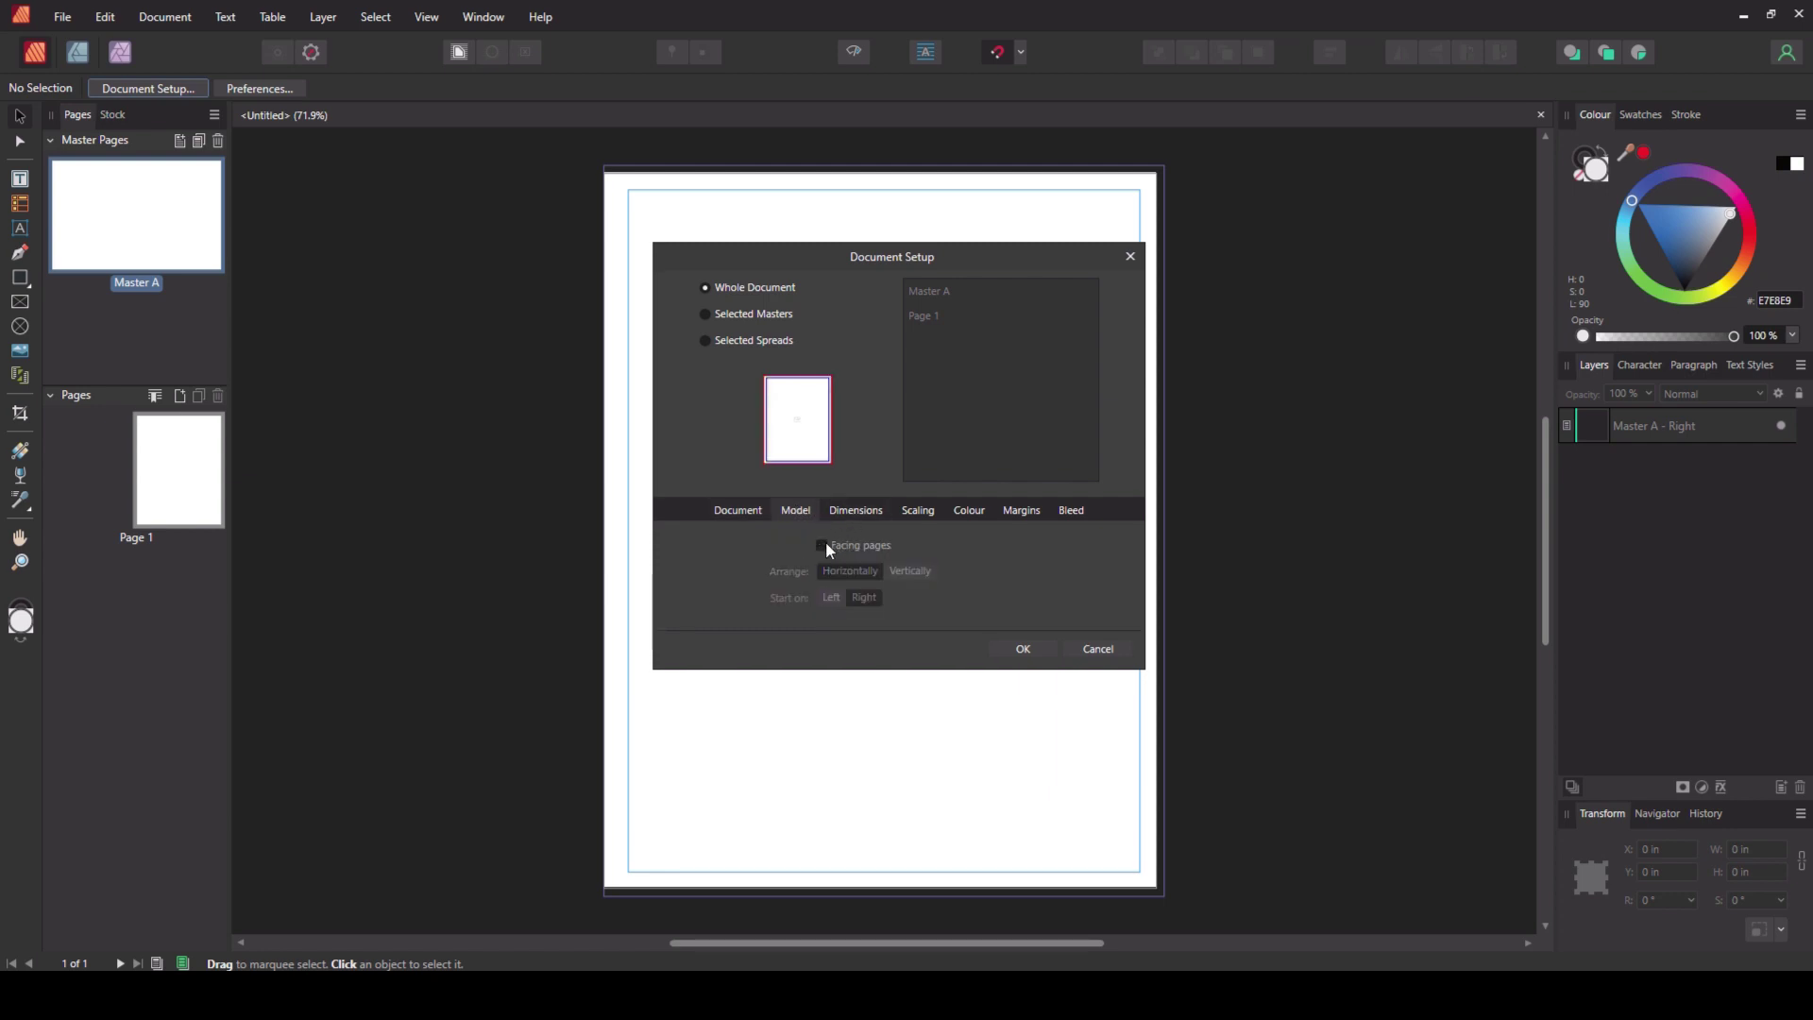
click(1029, 652)
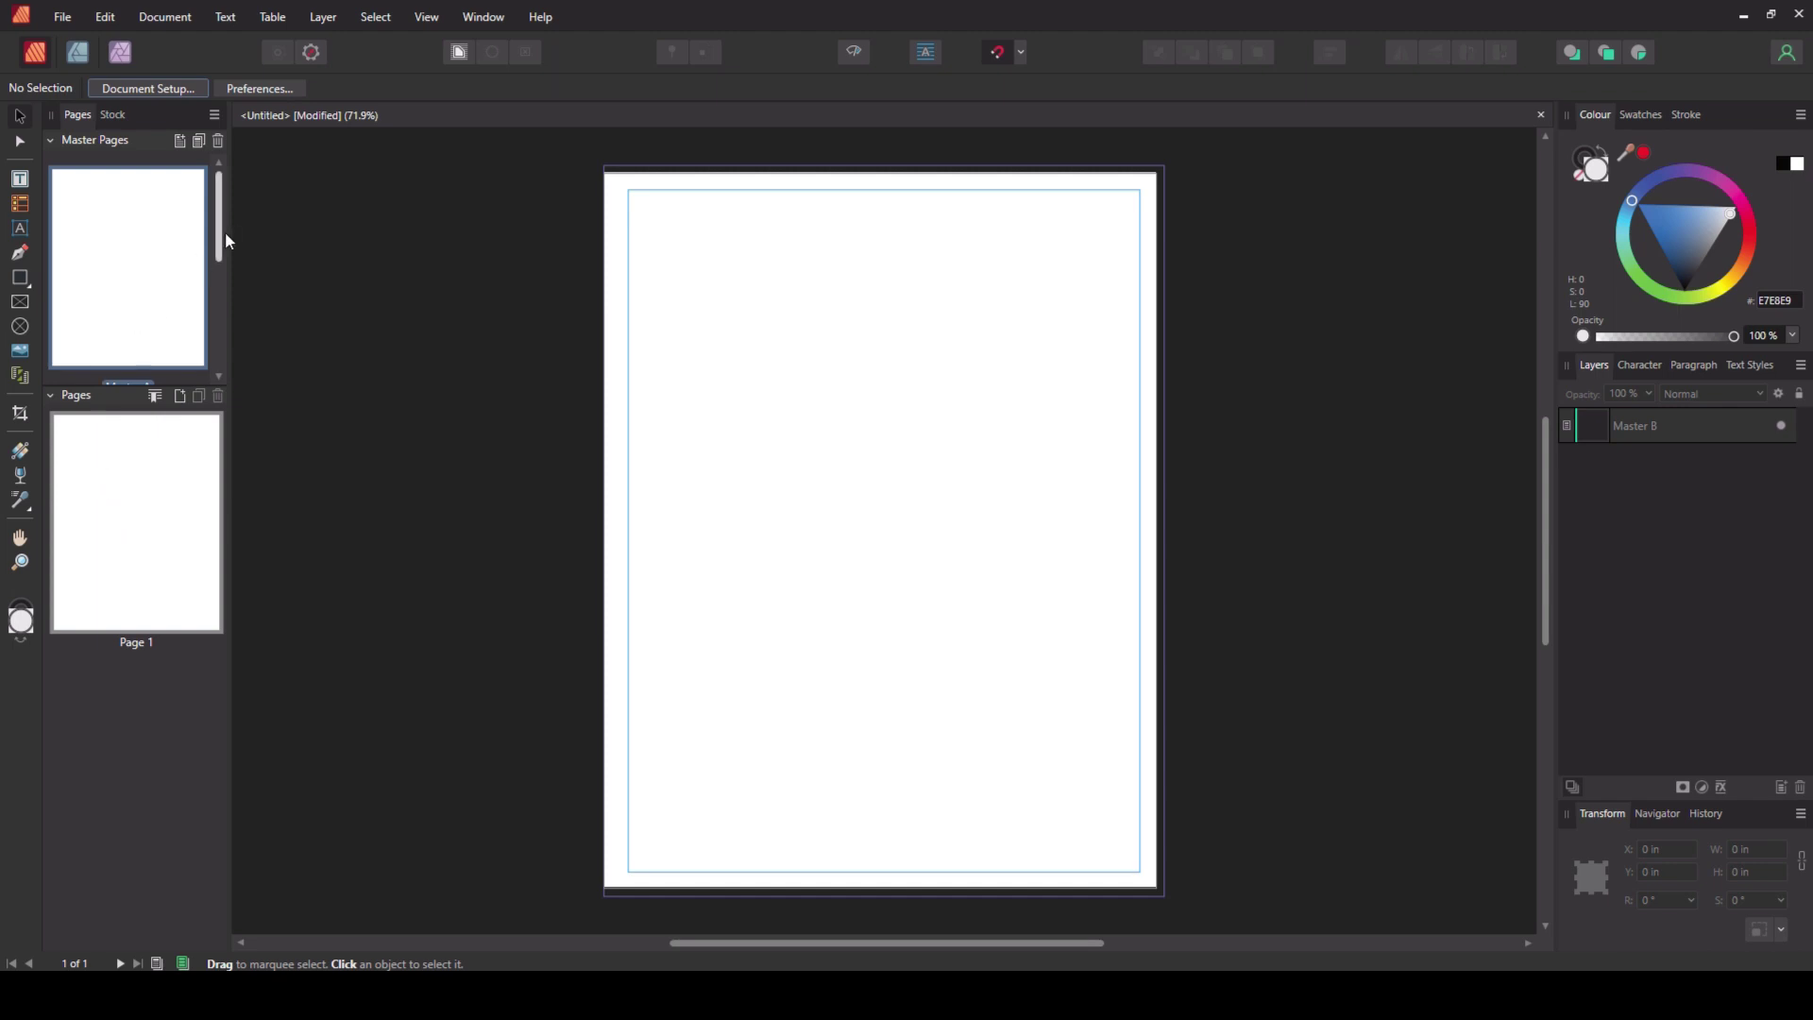
scroll(224, 248, down, 2)
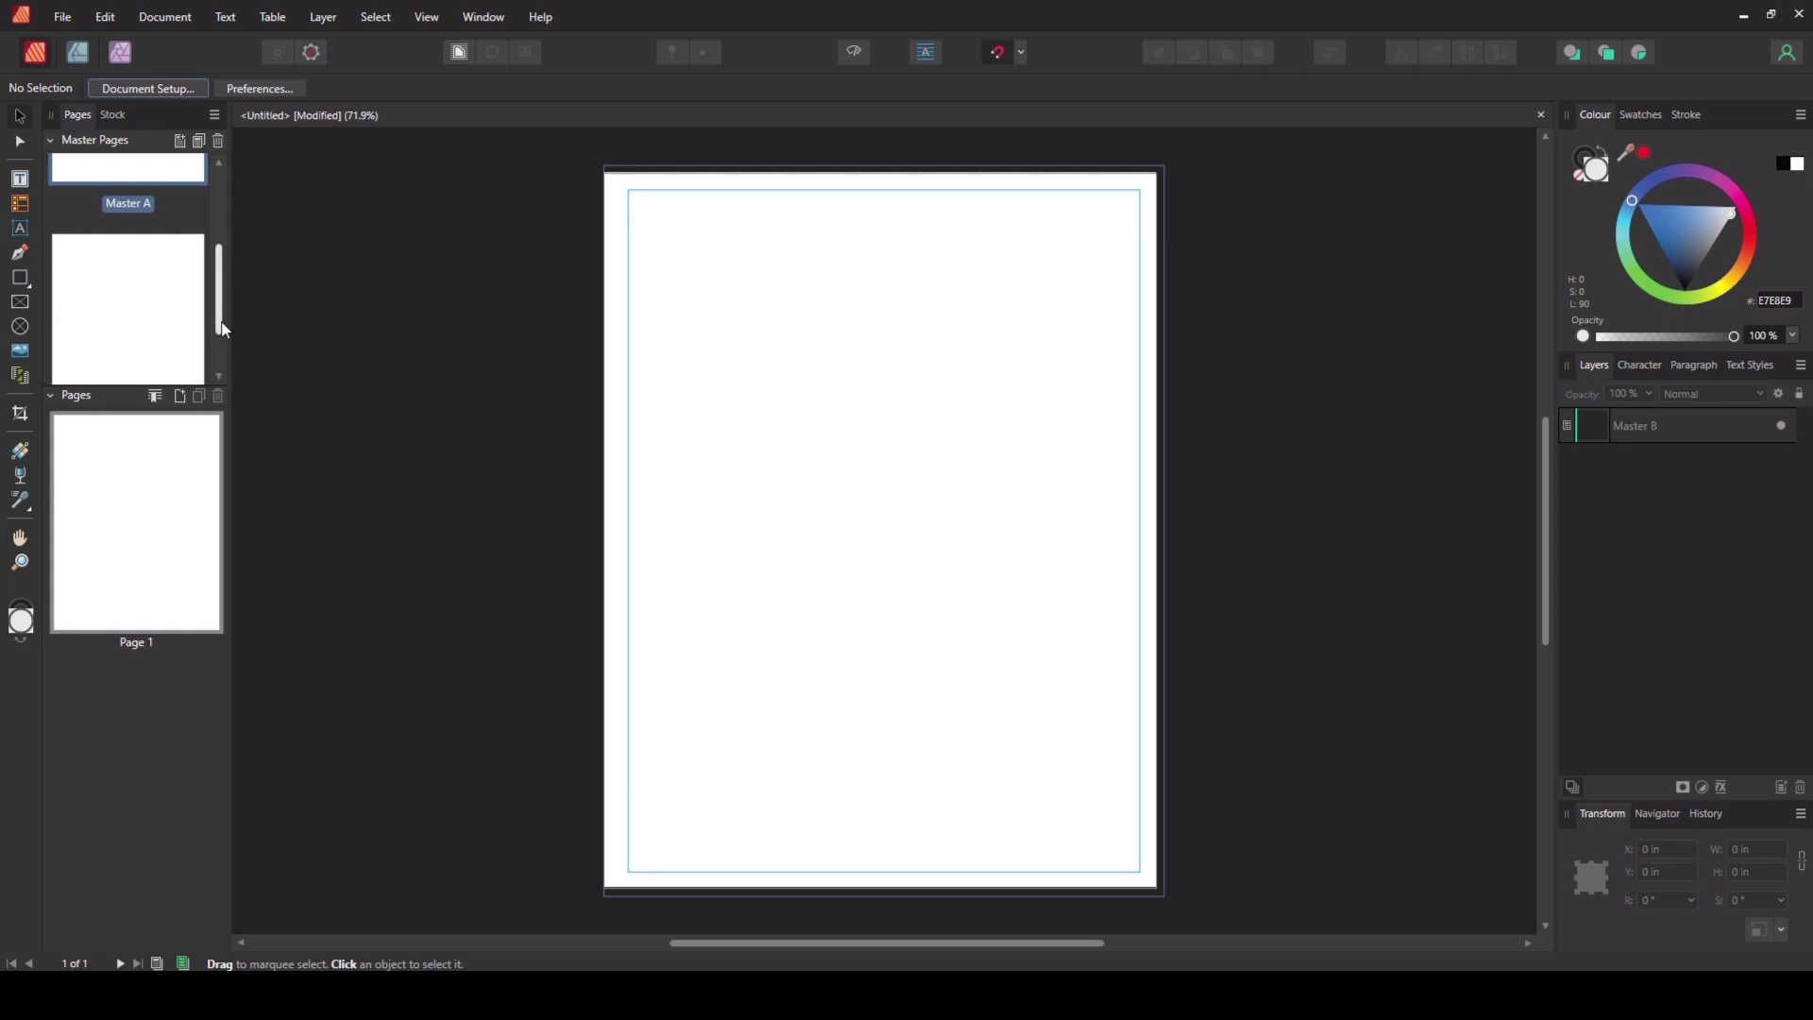
drag(221, 331, 217, 222)
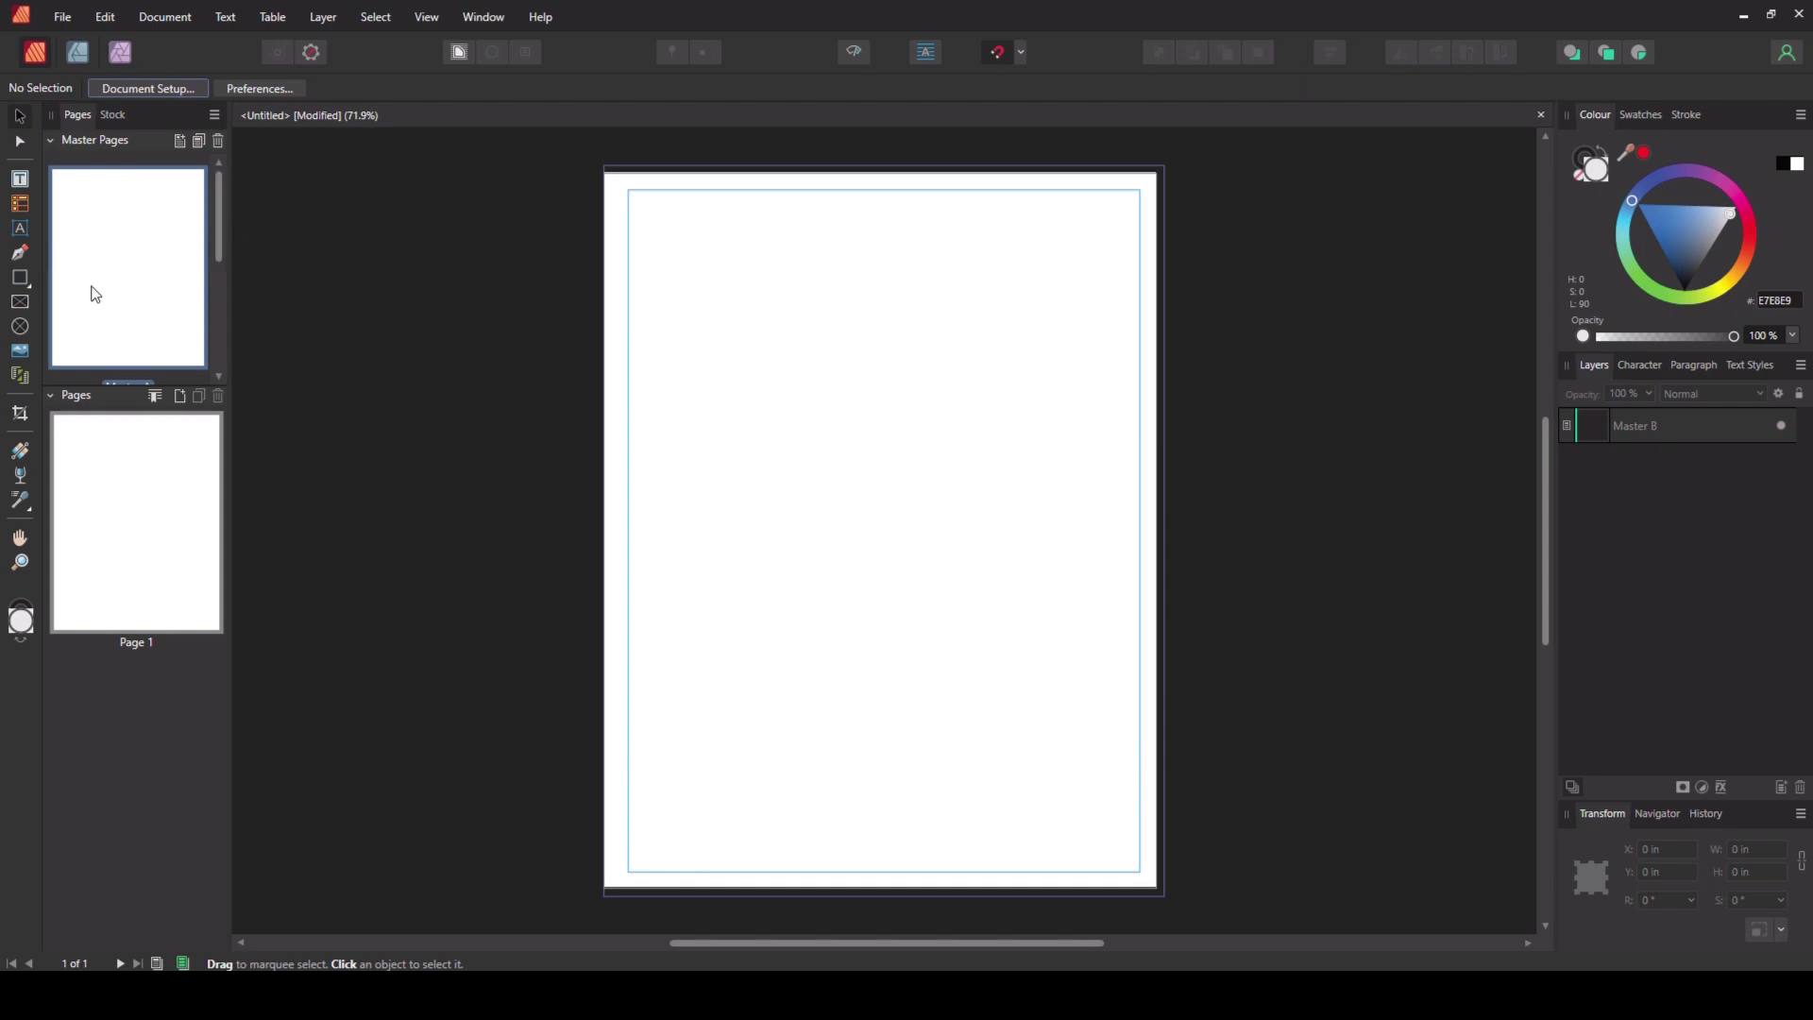
Step: Draw a small table from the page's top-left corner and select its column A
click(20, 203)
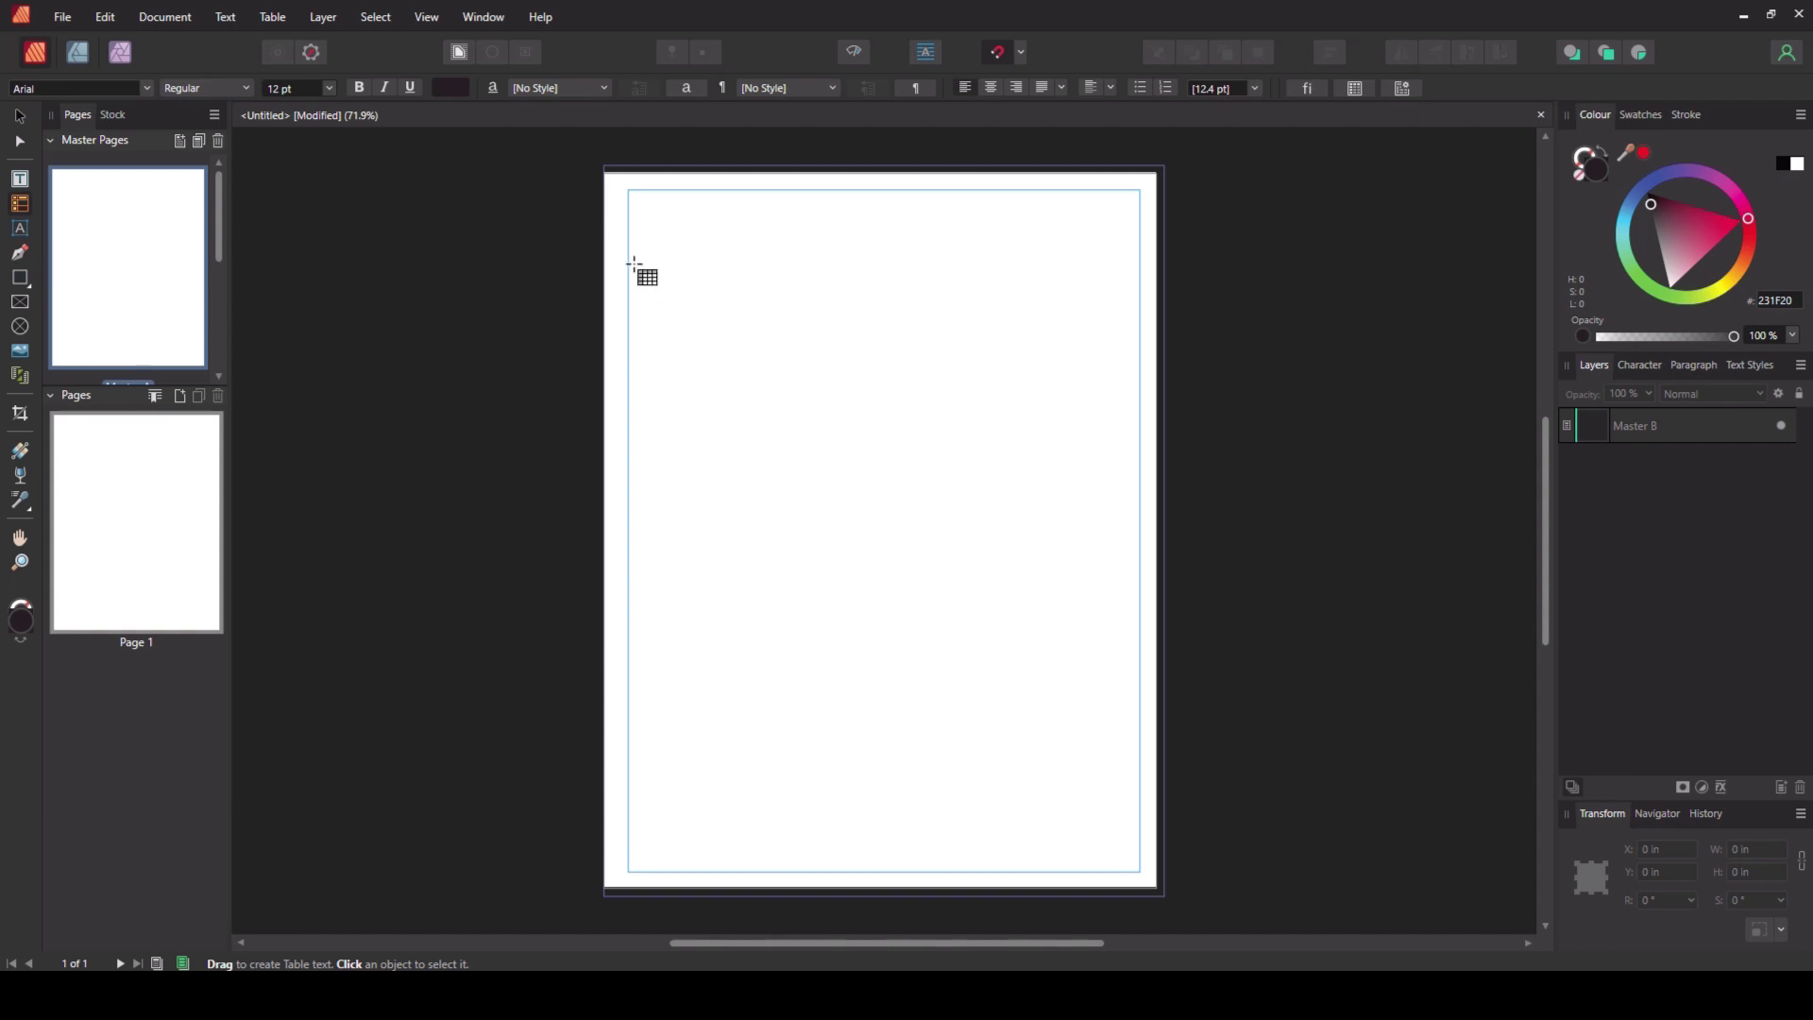
drag(604, 165, 682, 281)
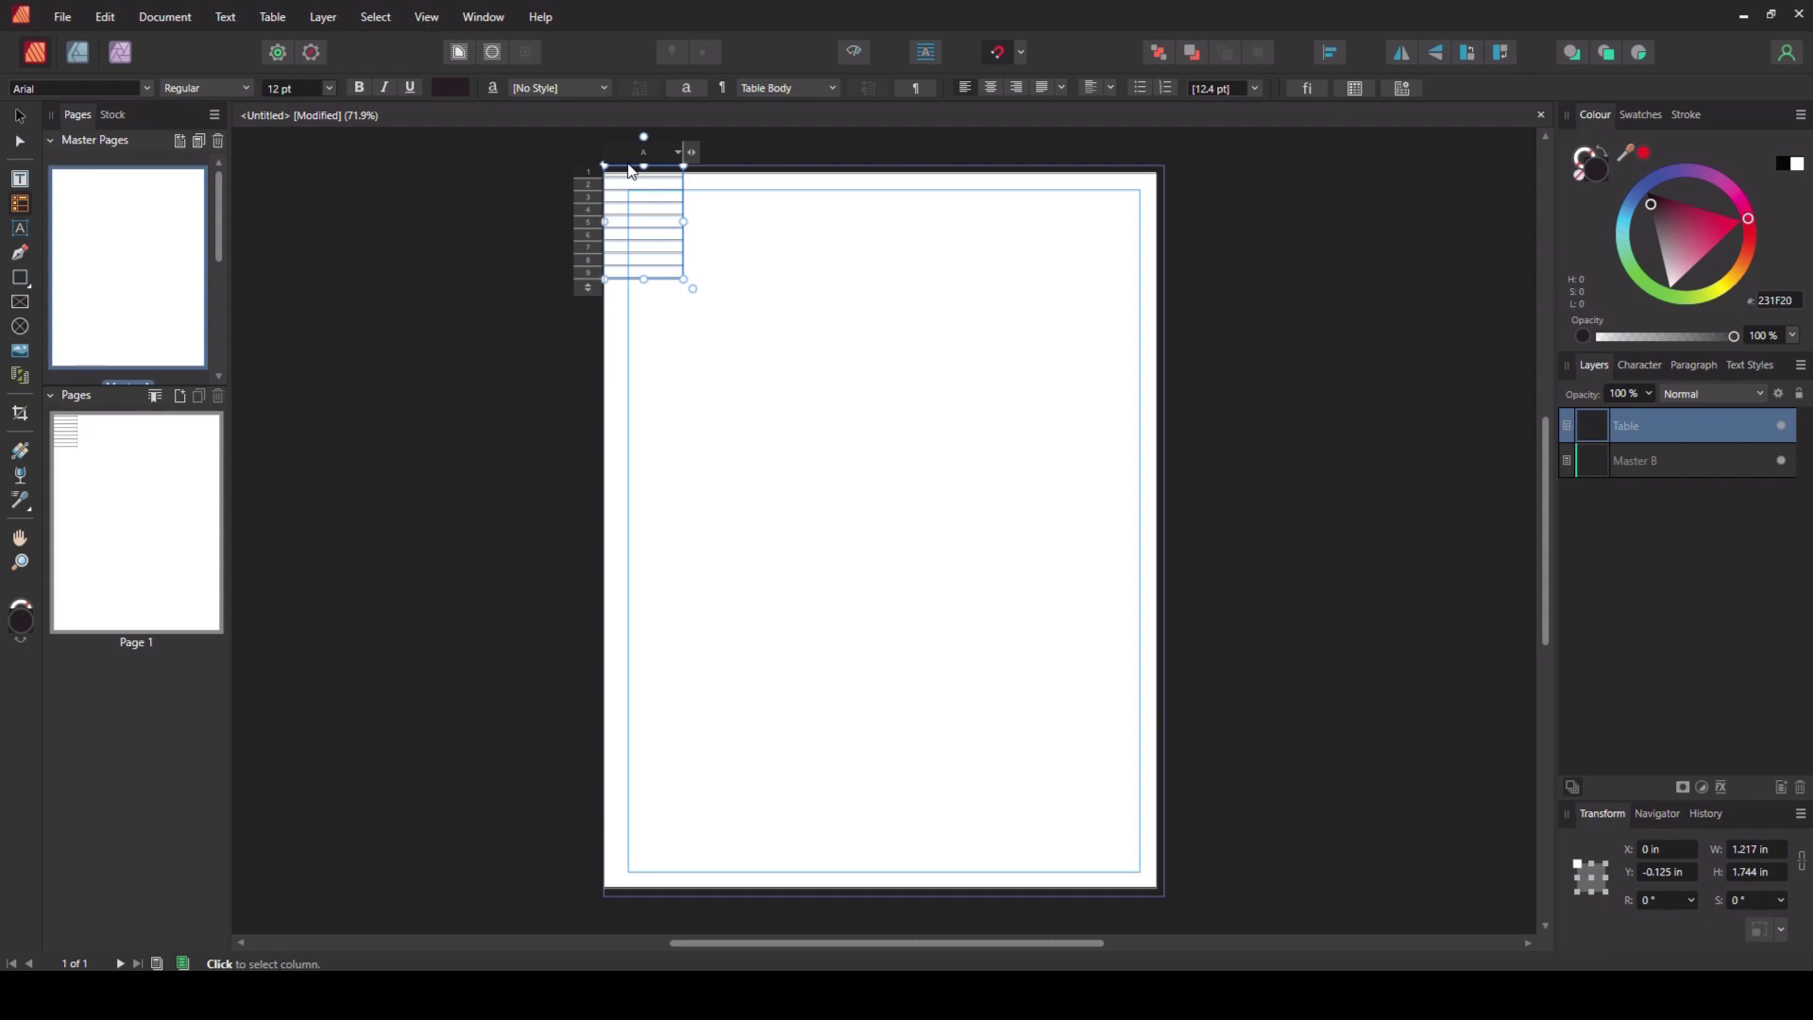
click(631, 171)
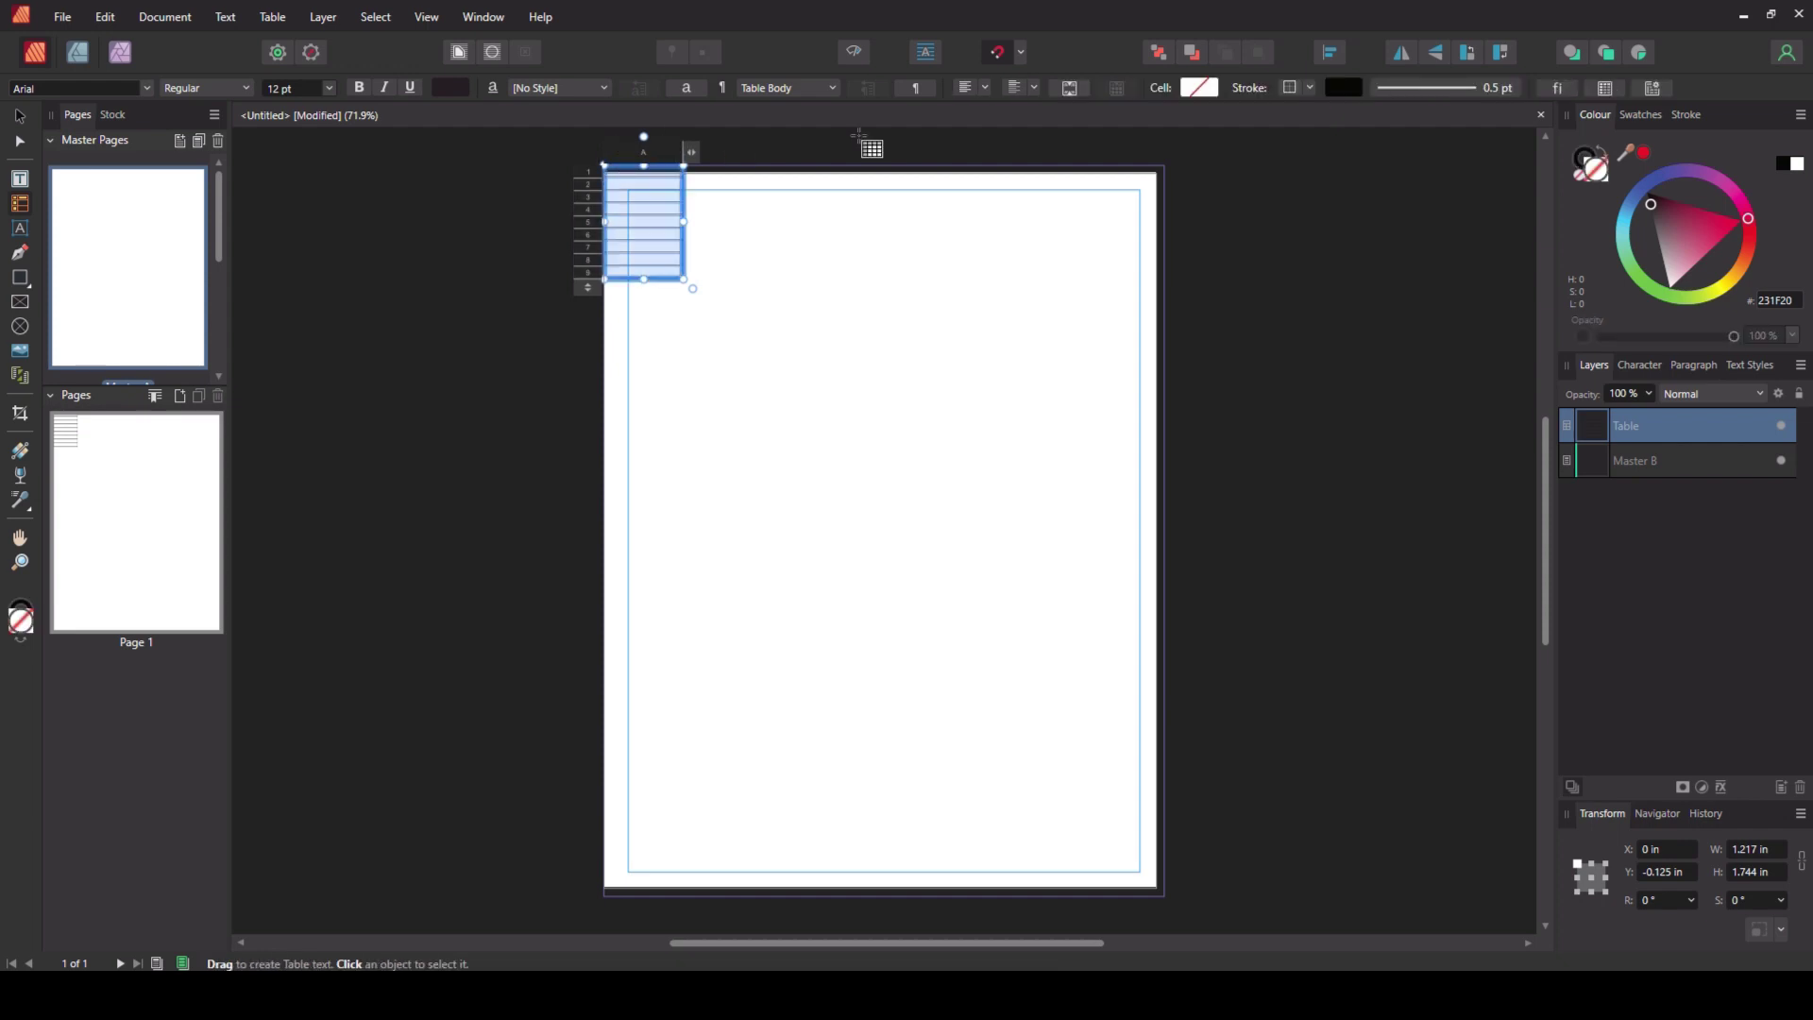
Step: Set the table's cell width and height to 0.5 in (1.27 cm) in the Table panel
click(1602, 90)
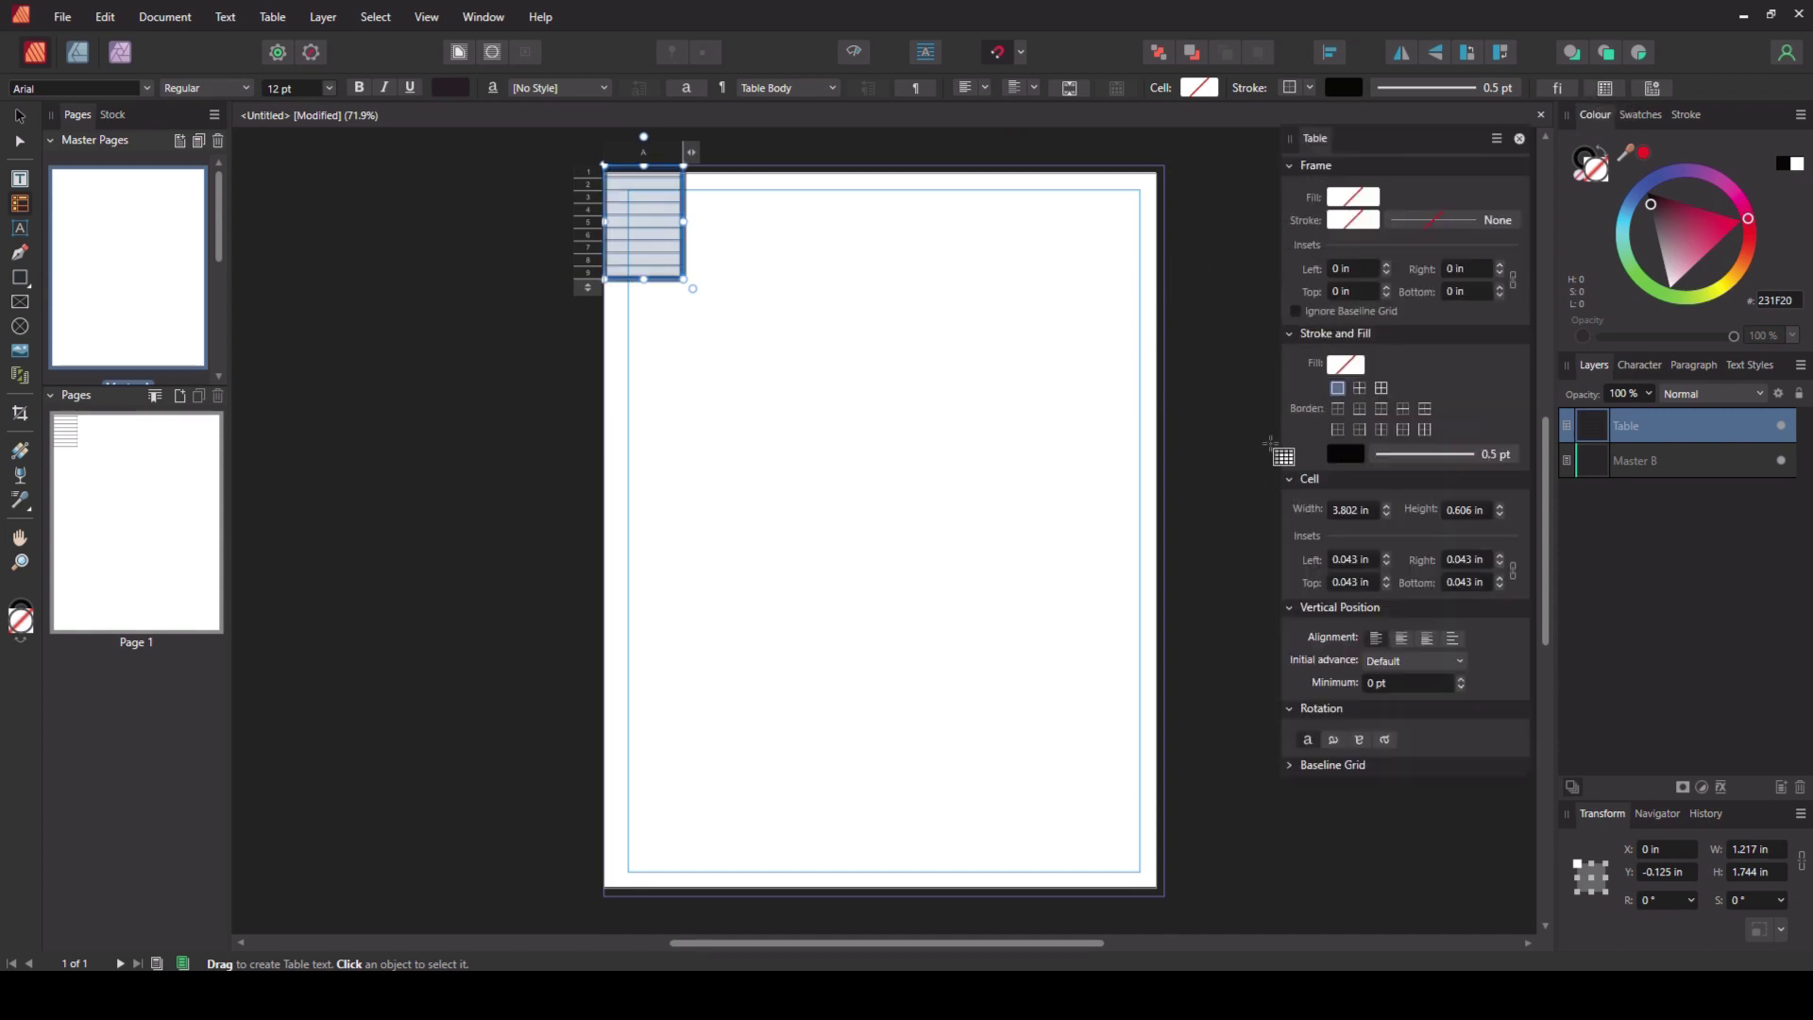
click(1360, 510)
text(.5in)
key(Tab)
text(.5)
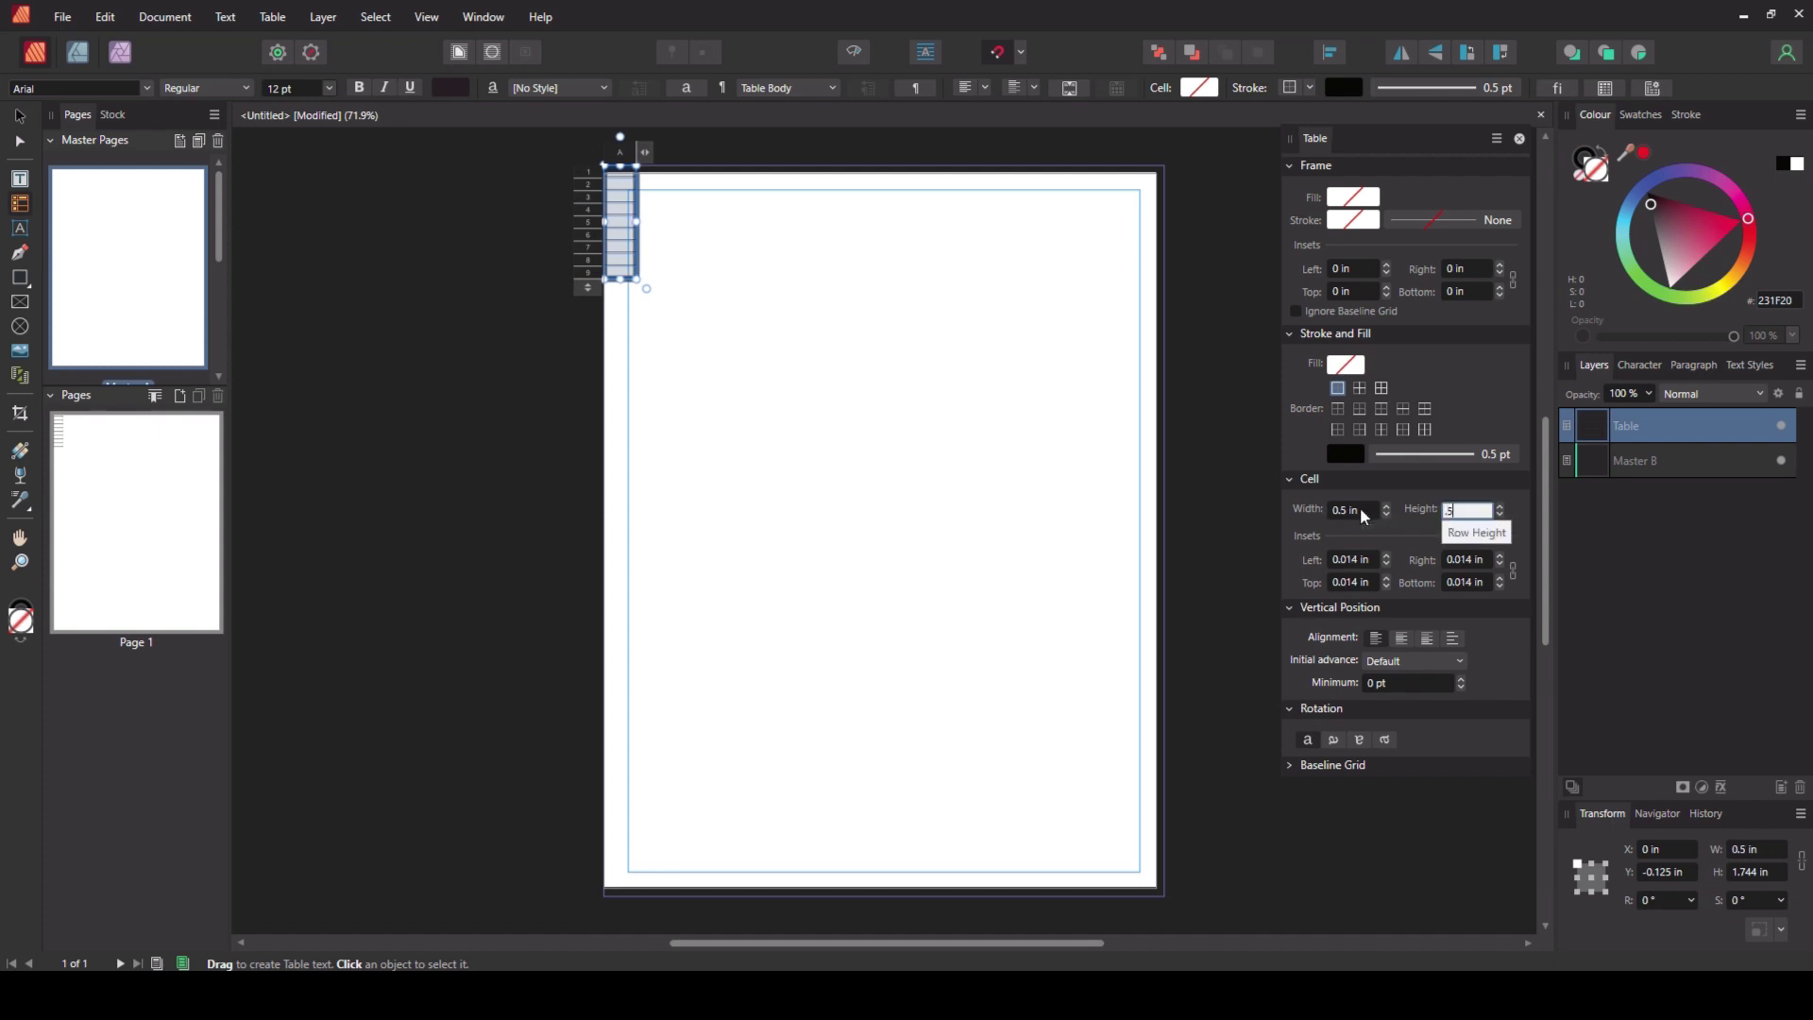
text(in)
key(Tab)
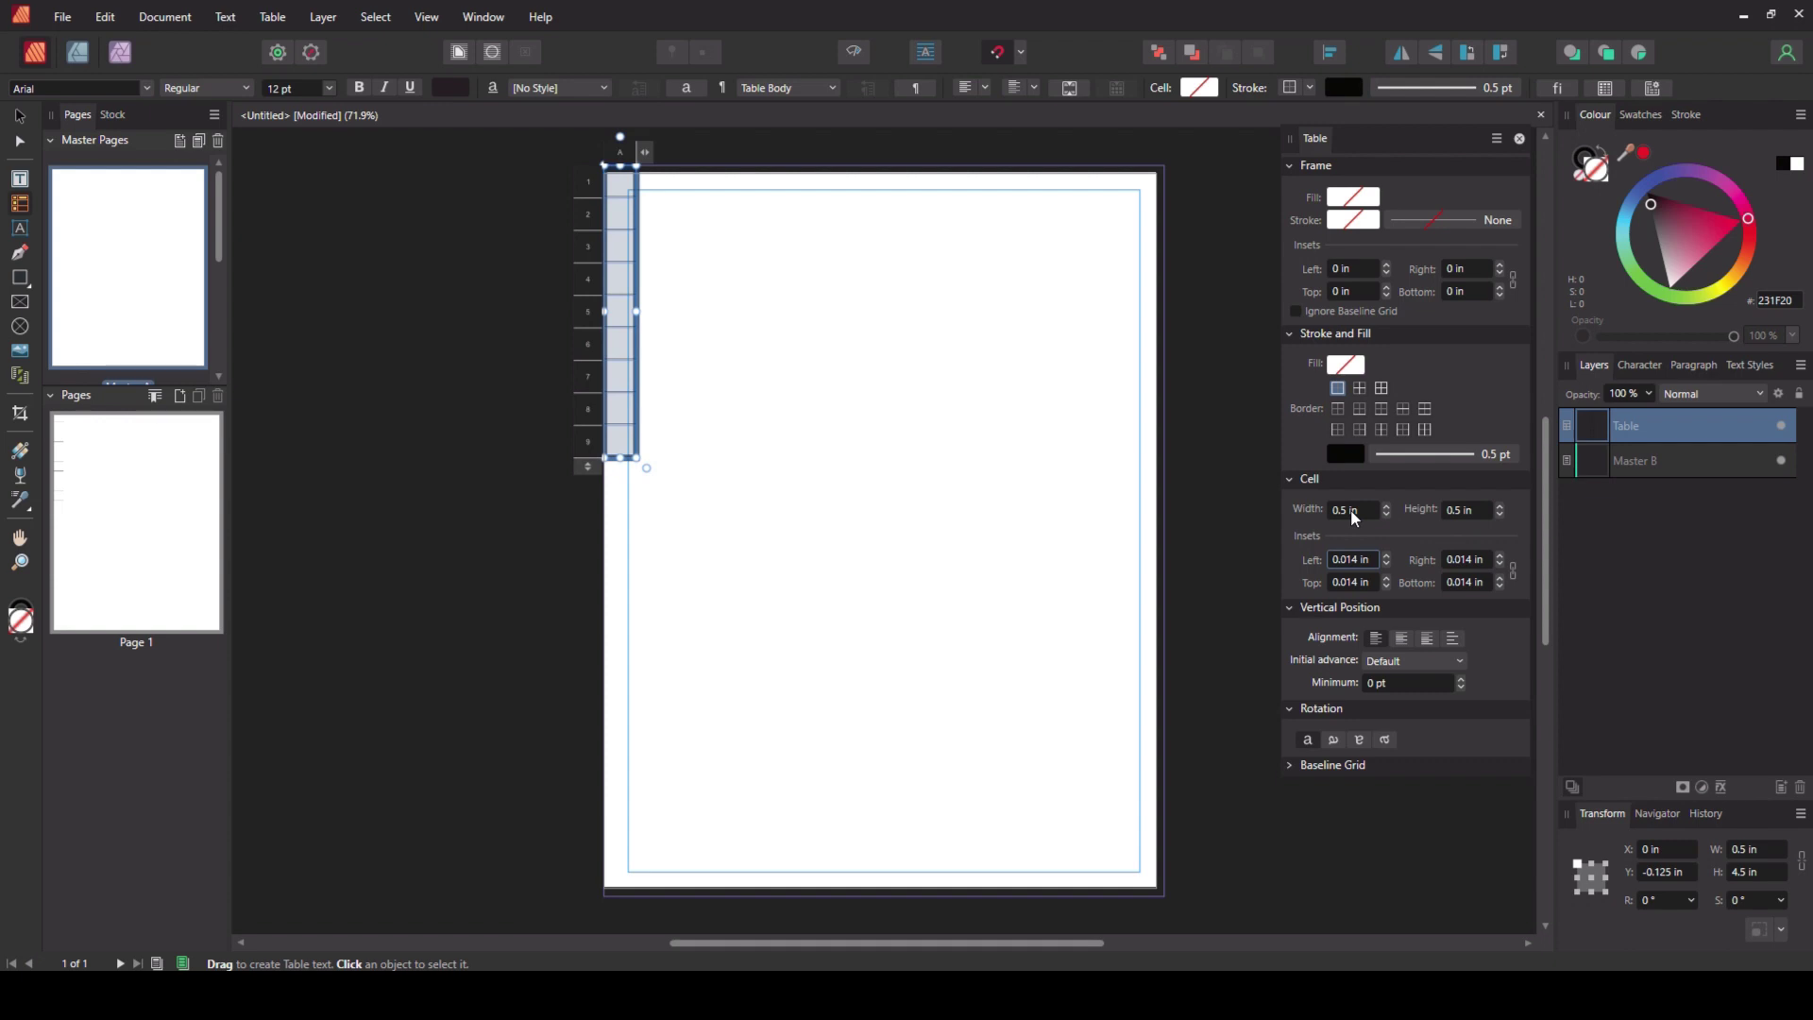
click(1351, 511)
text(1.27cm)
click(629, 188)
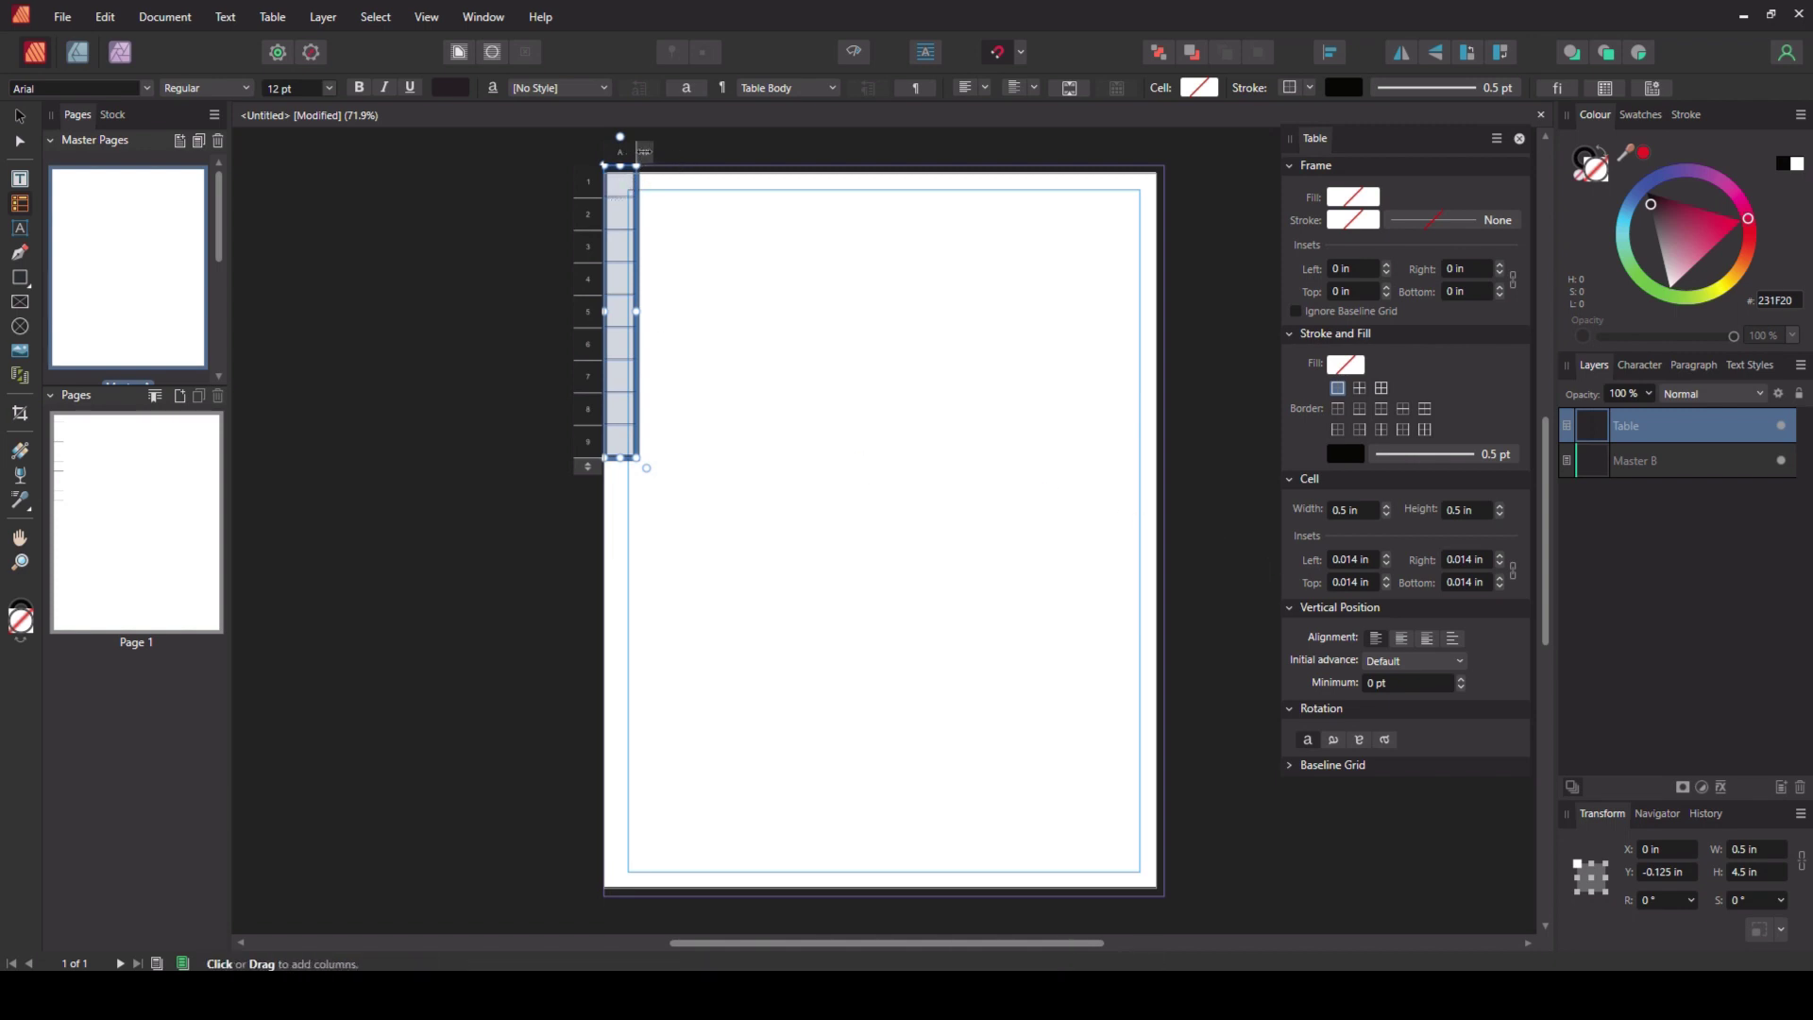
Step: Add columns and rows until the table is an 18 × 22 grid of 0.5 in cells covering the page
drag(644, 151, 1190, 164)
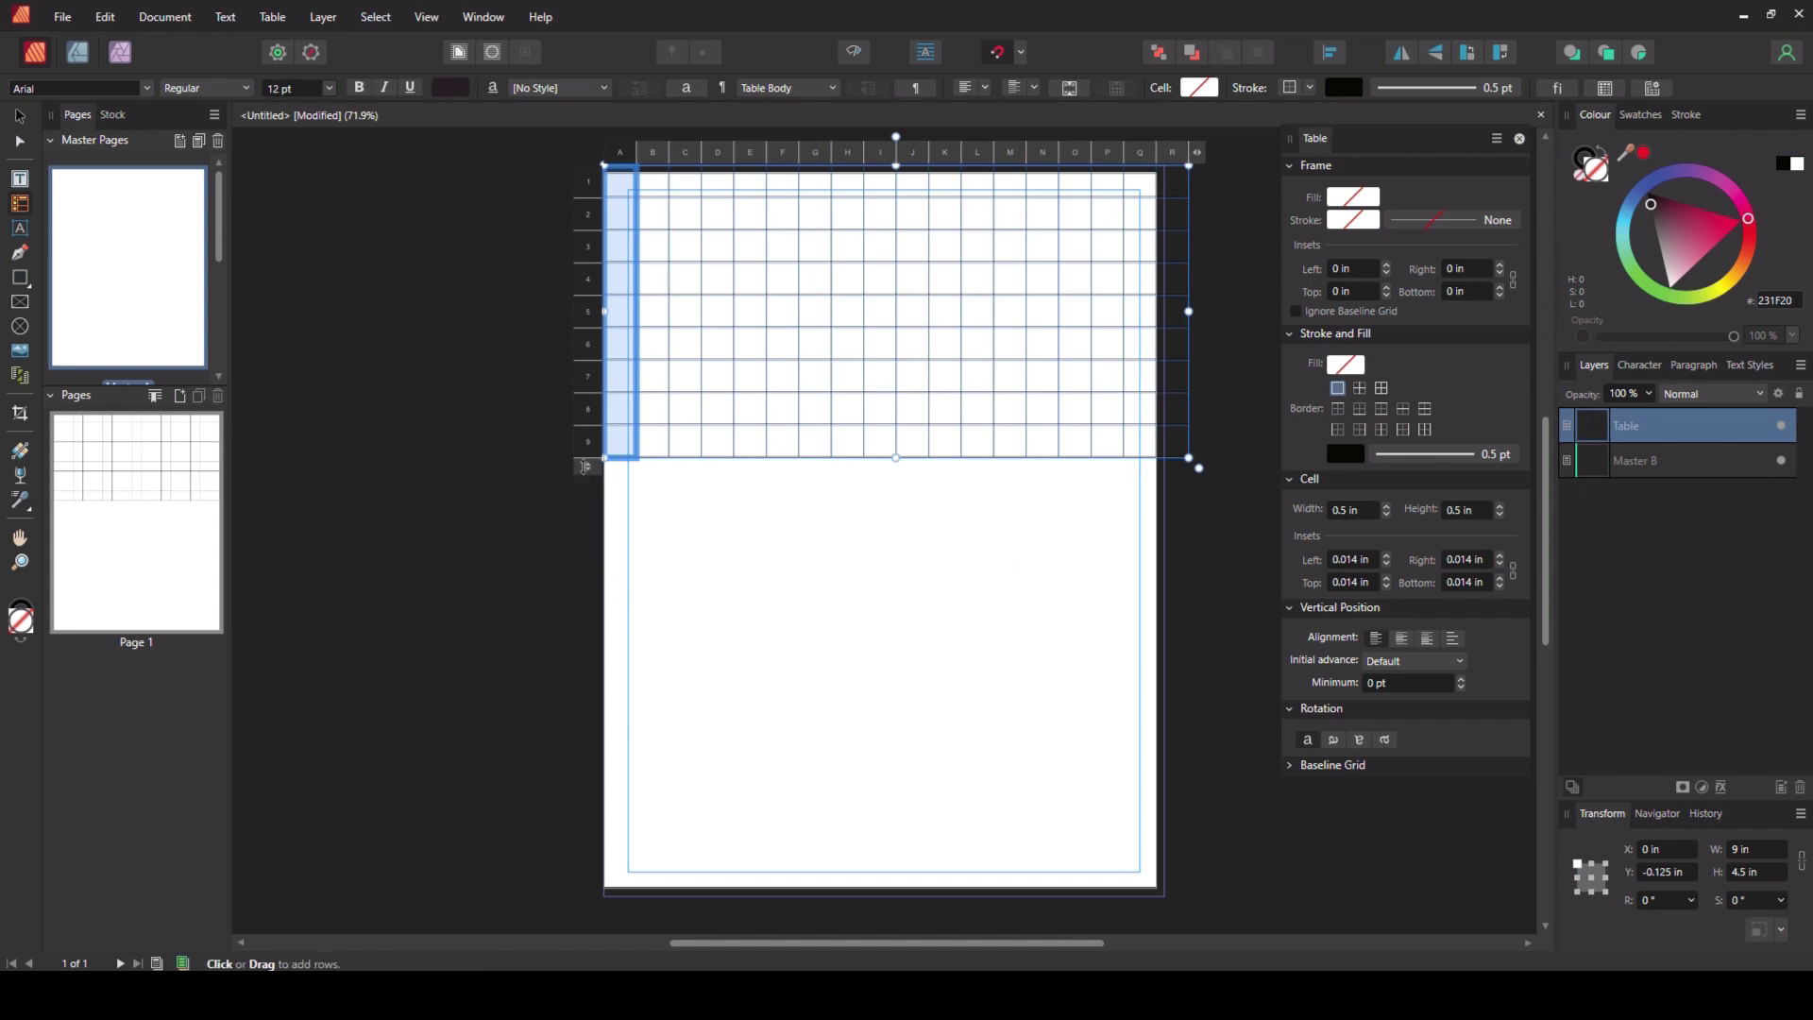
drag(588, 467, 607, 893)
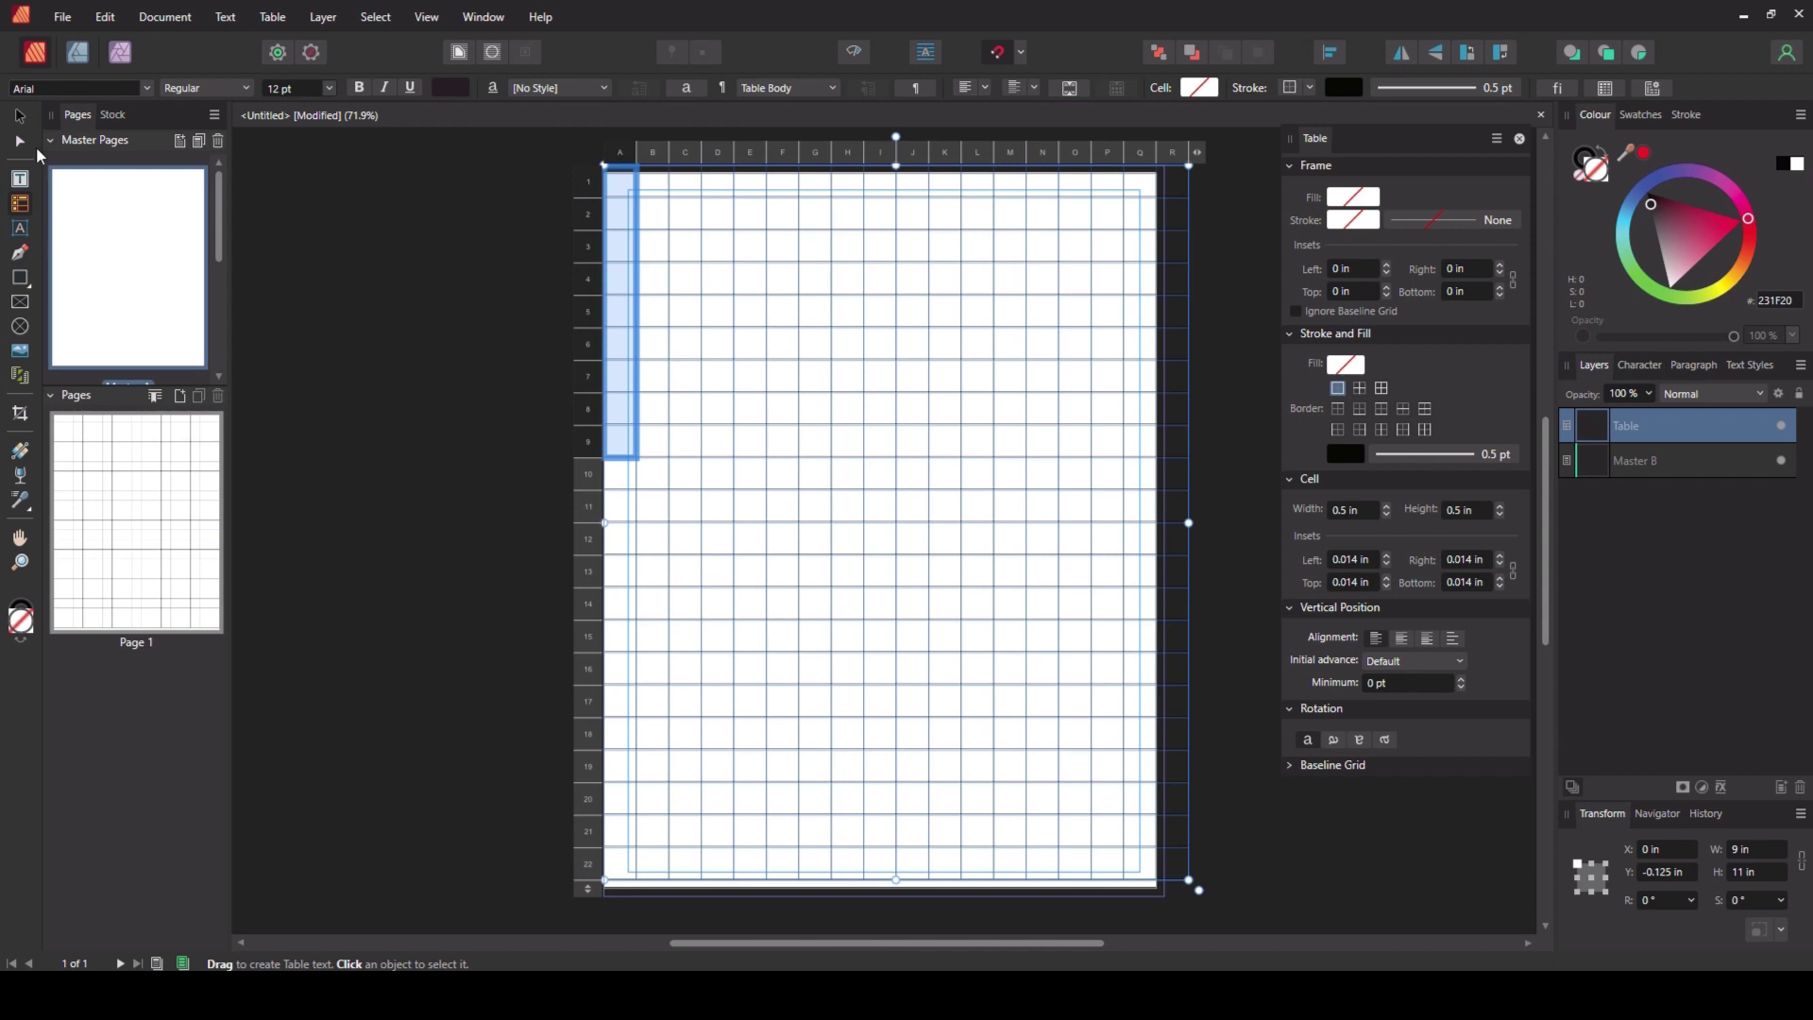
click(19, 115)
click(414, 374)
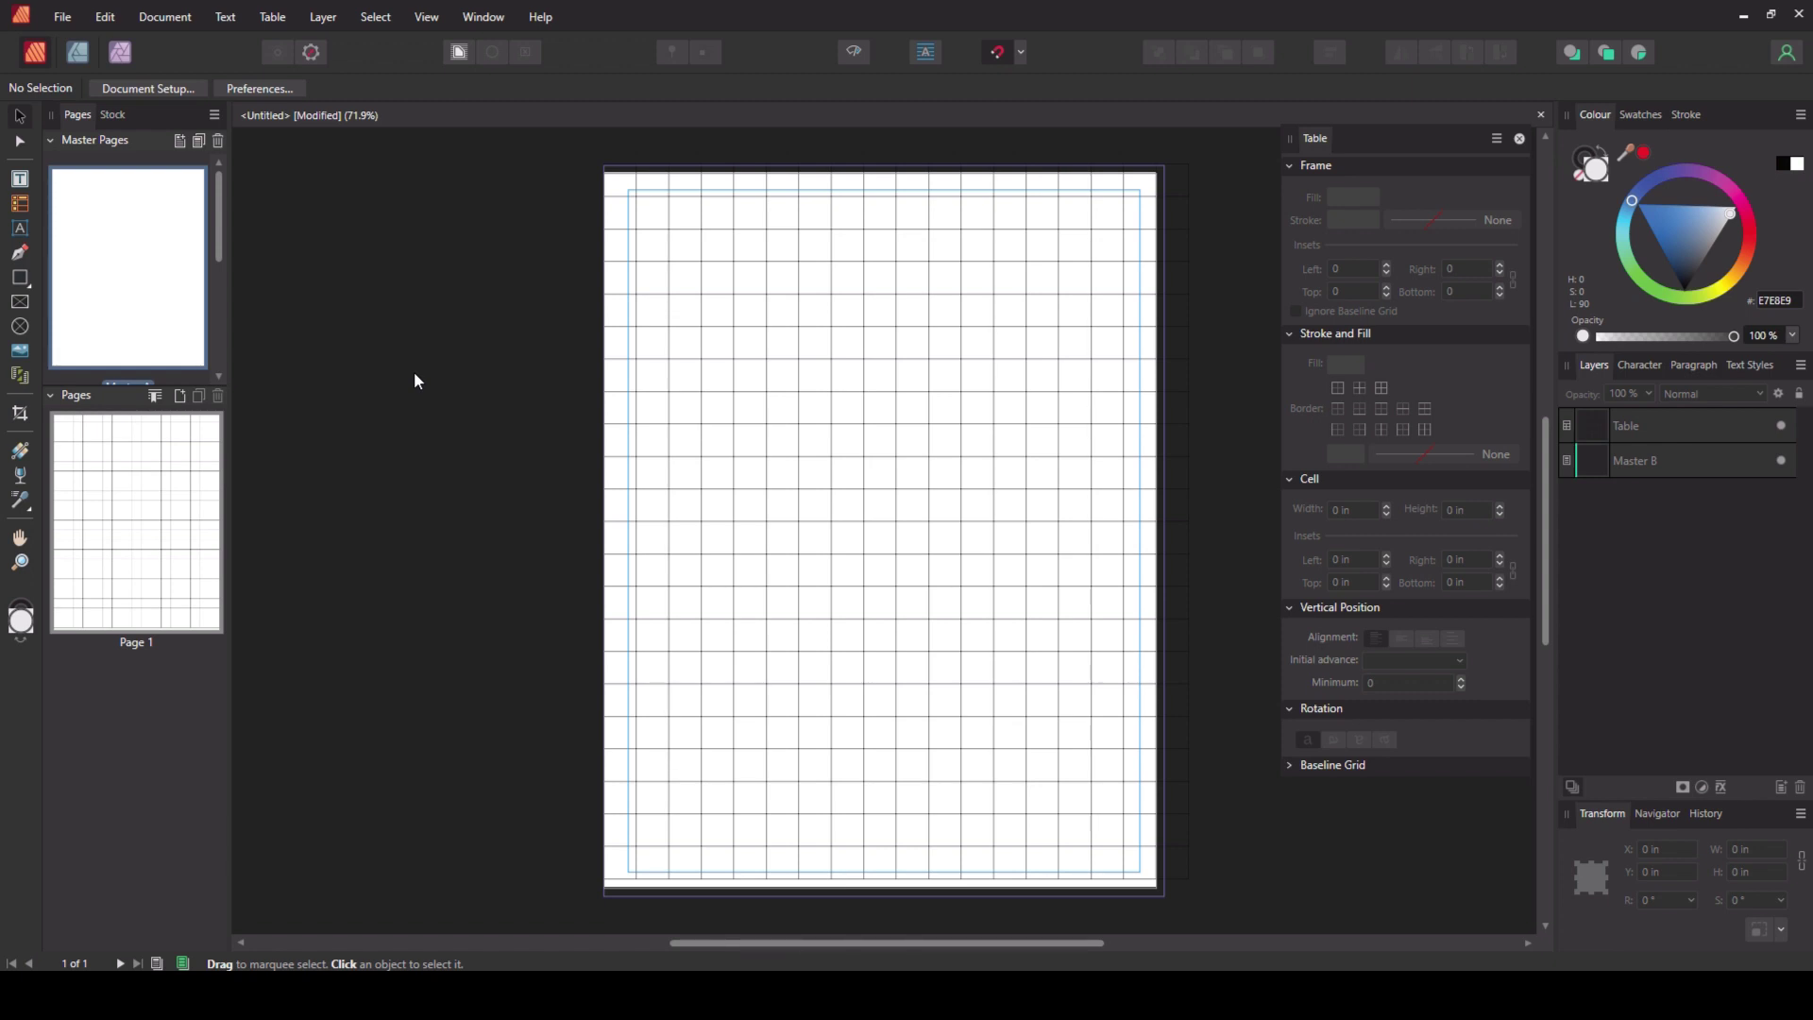
Step: Set up adding 100 new pages after Page 1, based on Master A
right_click(147, 559)
click(200, 567)
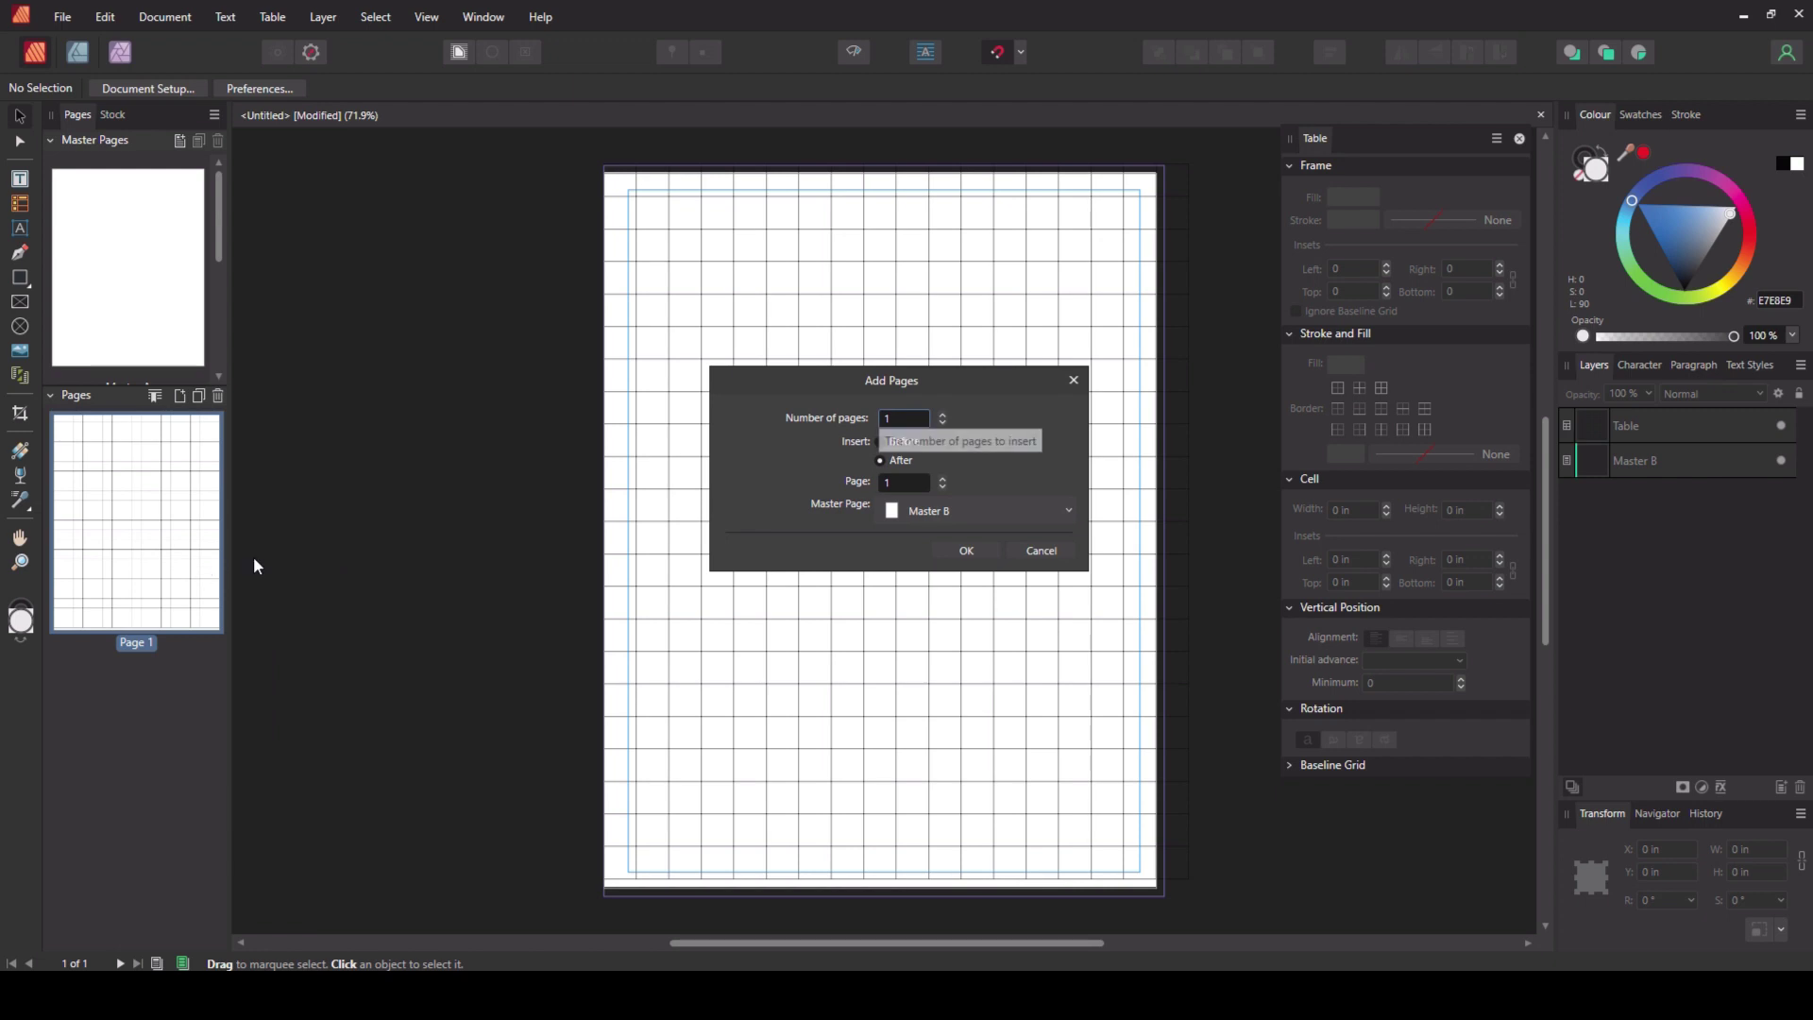
double_click(911, 419)
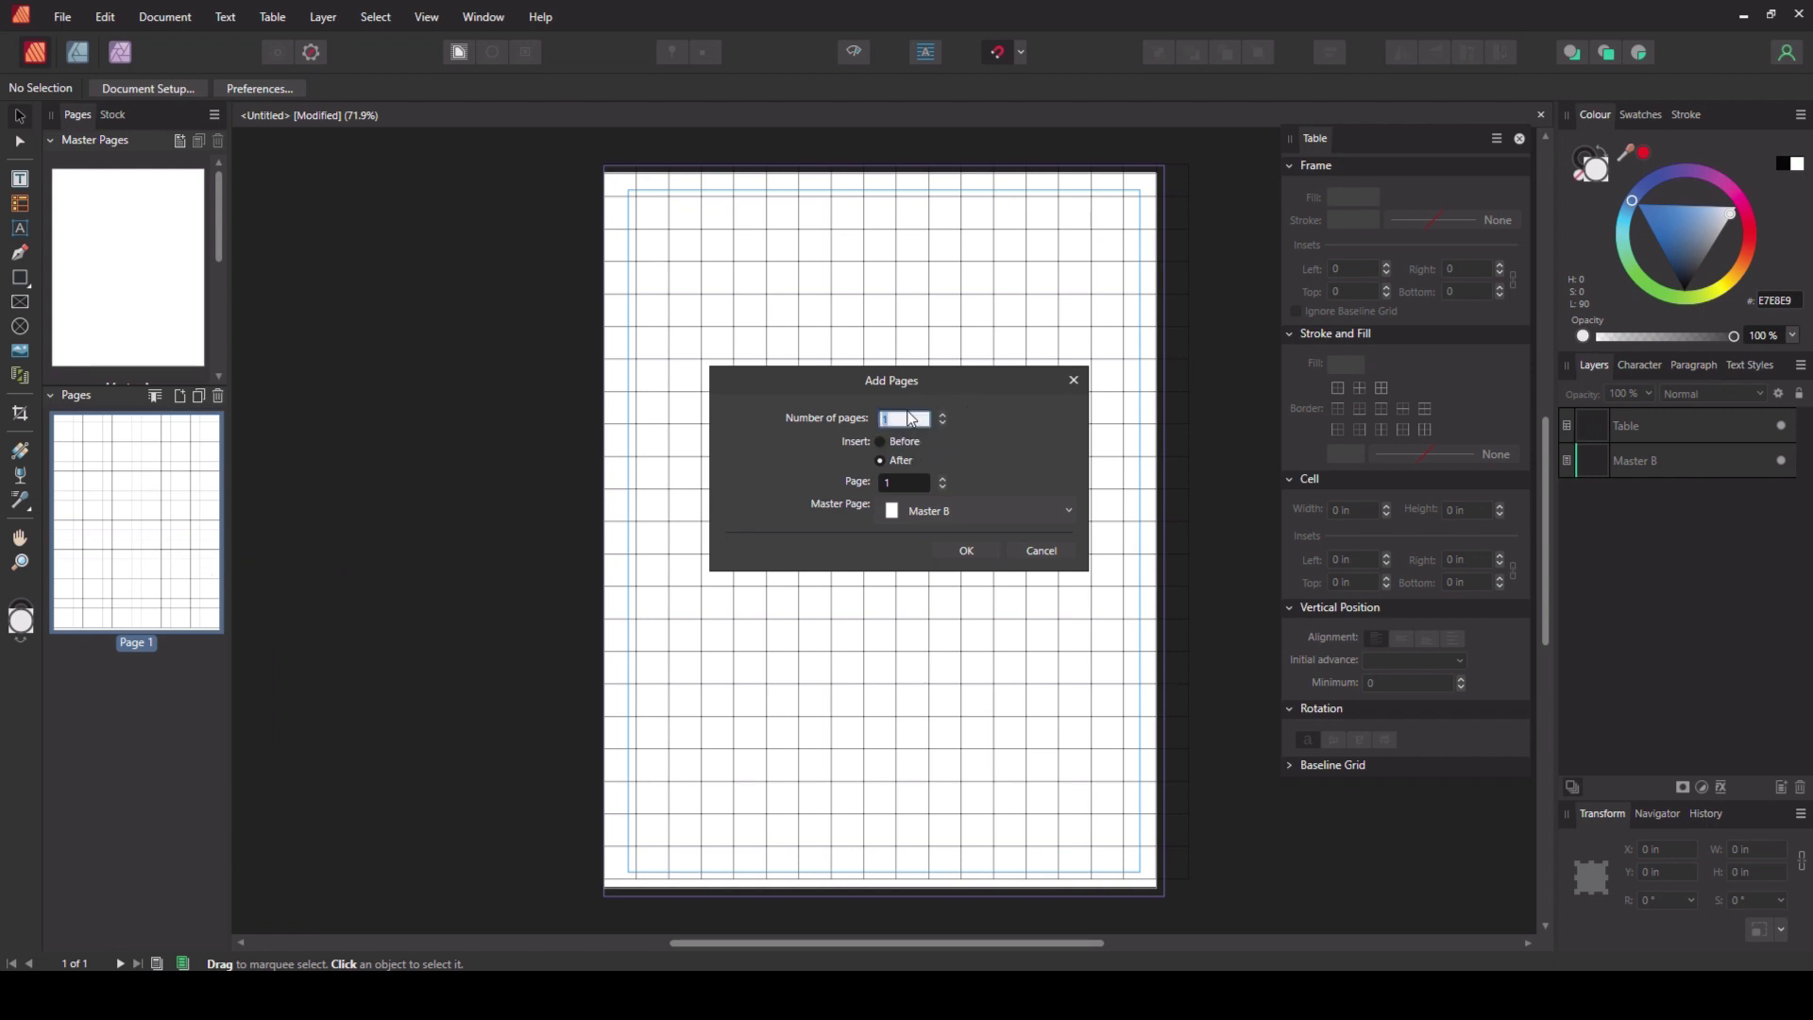
text(100)
click(933, 515)
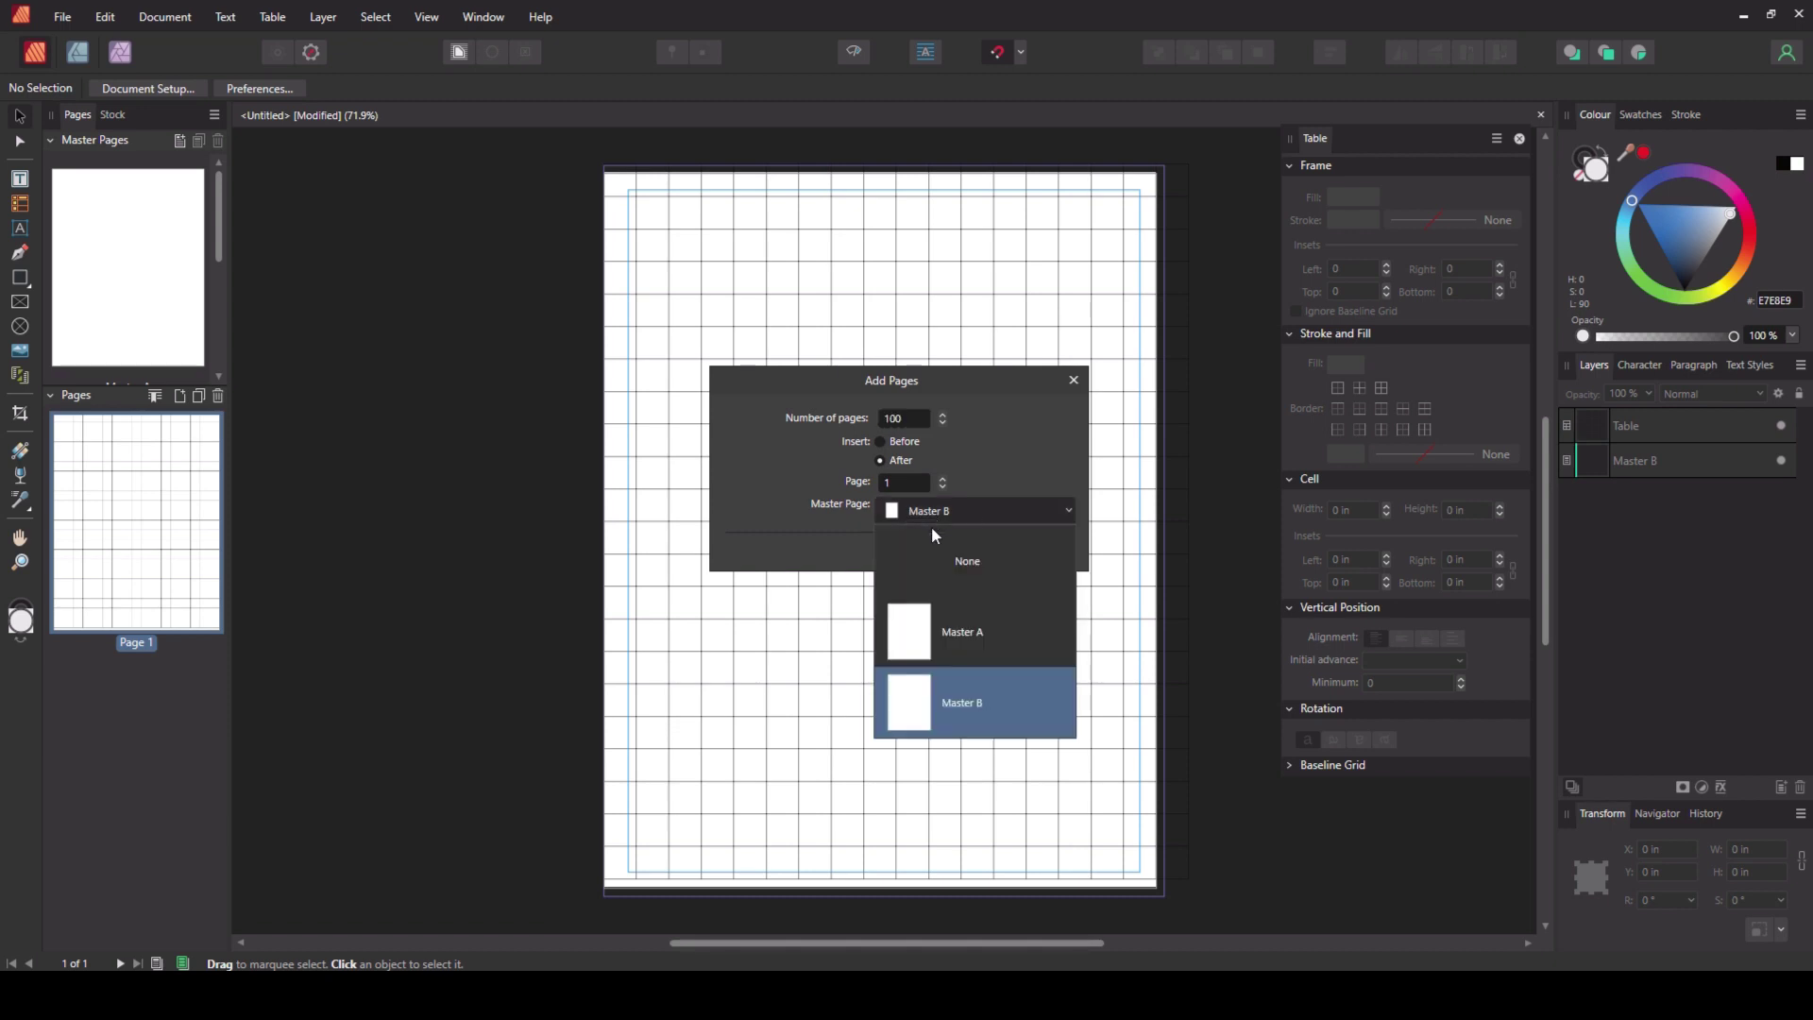
click(968, 635)
Step: Confirm adding the 100 pages and step forward through the pages to check the inherited grid
click(965, 551)
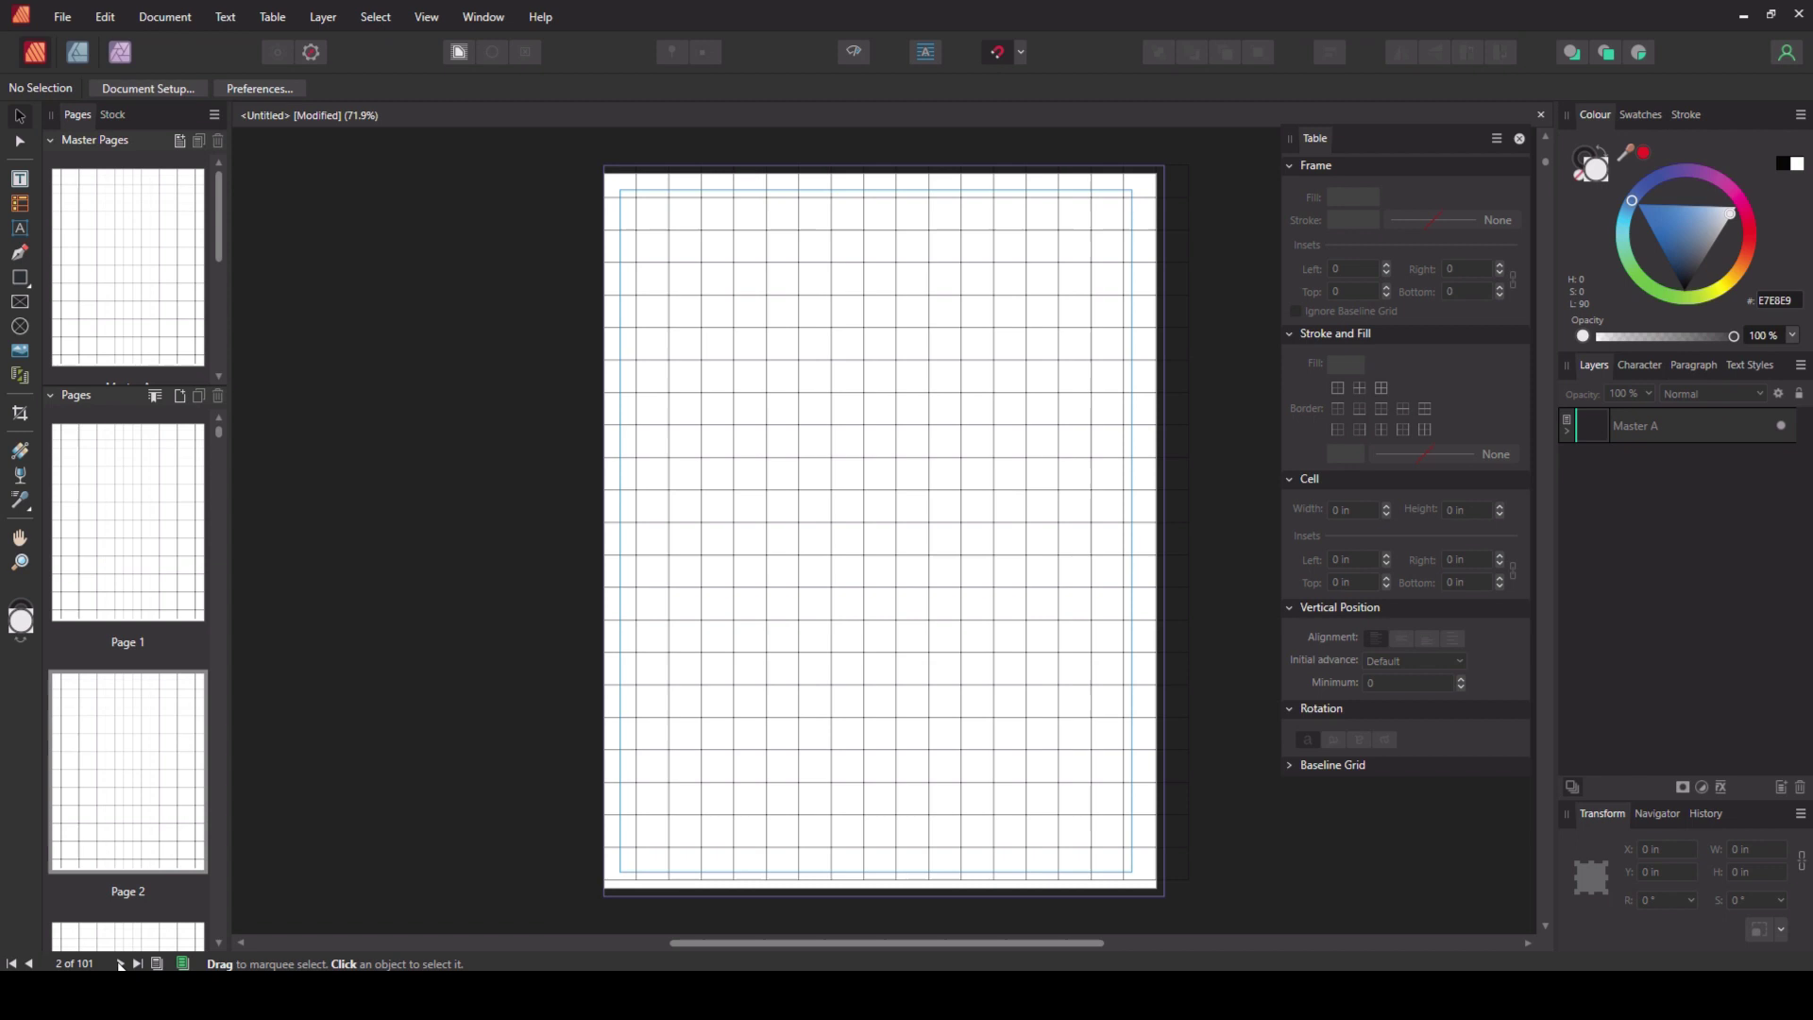
click(120, 963)
click(120, 963)
click(120, 963)
click(120, 964)
click(120, 963)
click(120, 964)
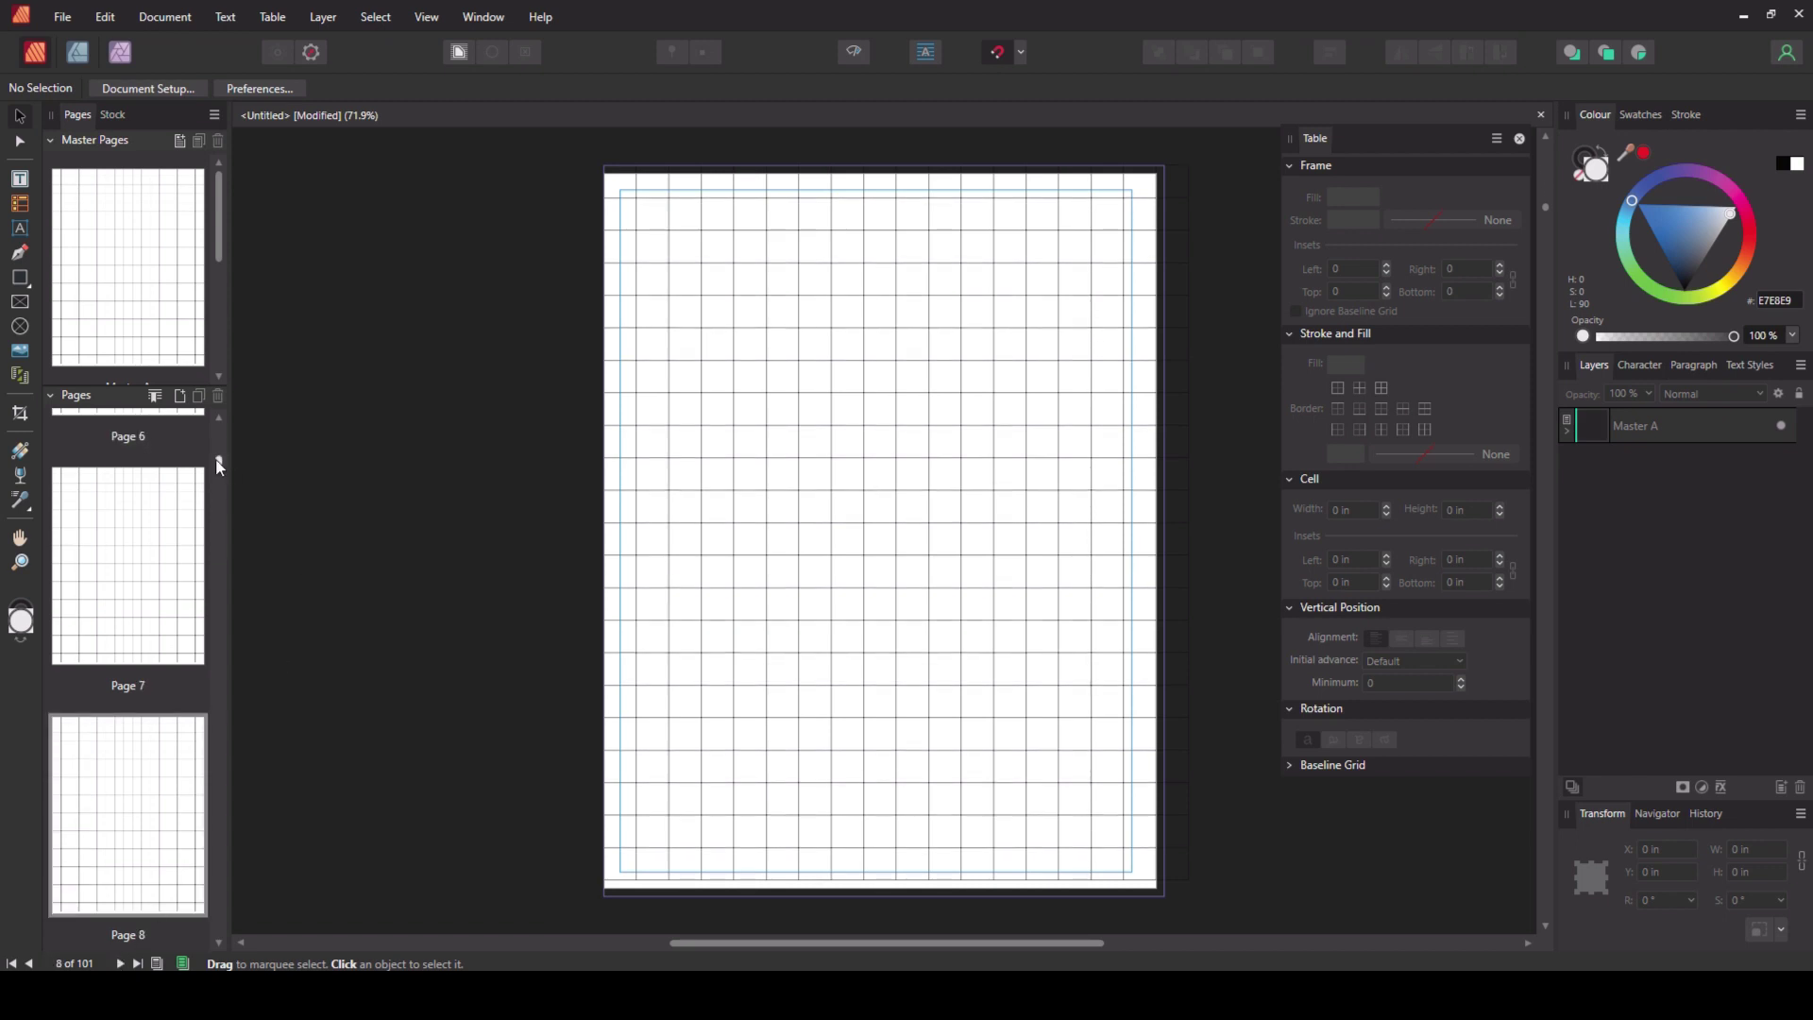
drag(219, 464, 219, 422)
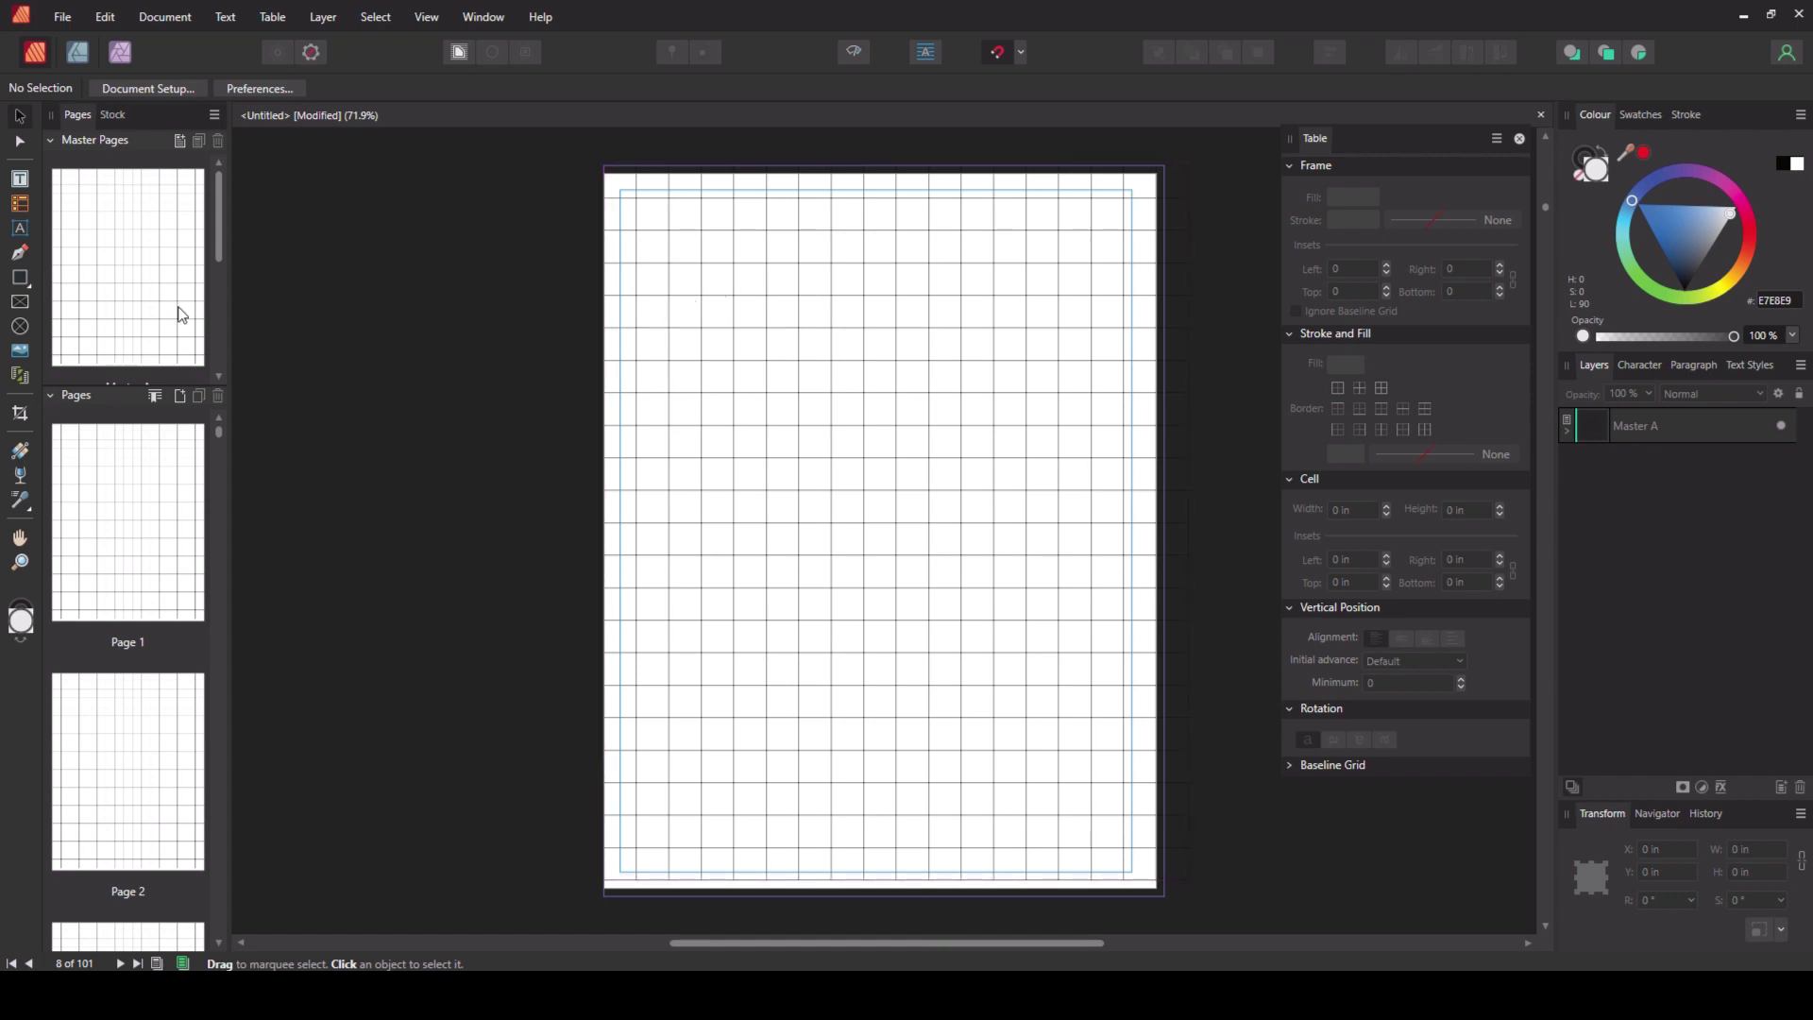
Step: On Master A, duplicate the grid table with Ctrl+J and lock the lower copy
double_click(129, 304)
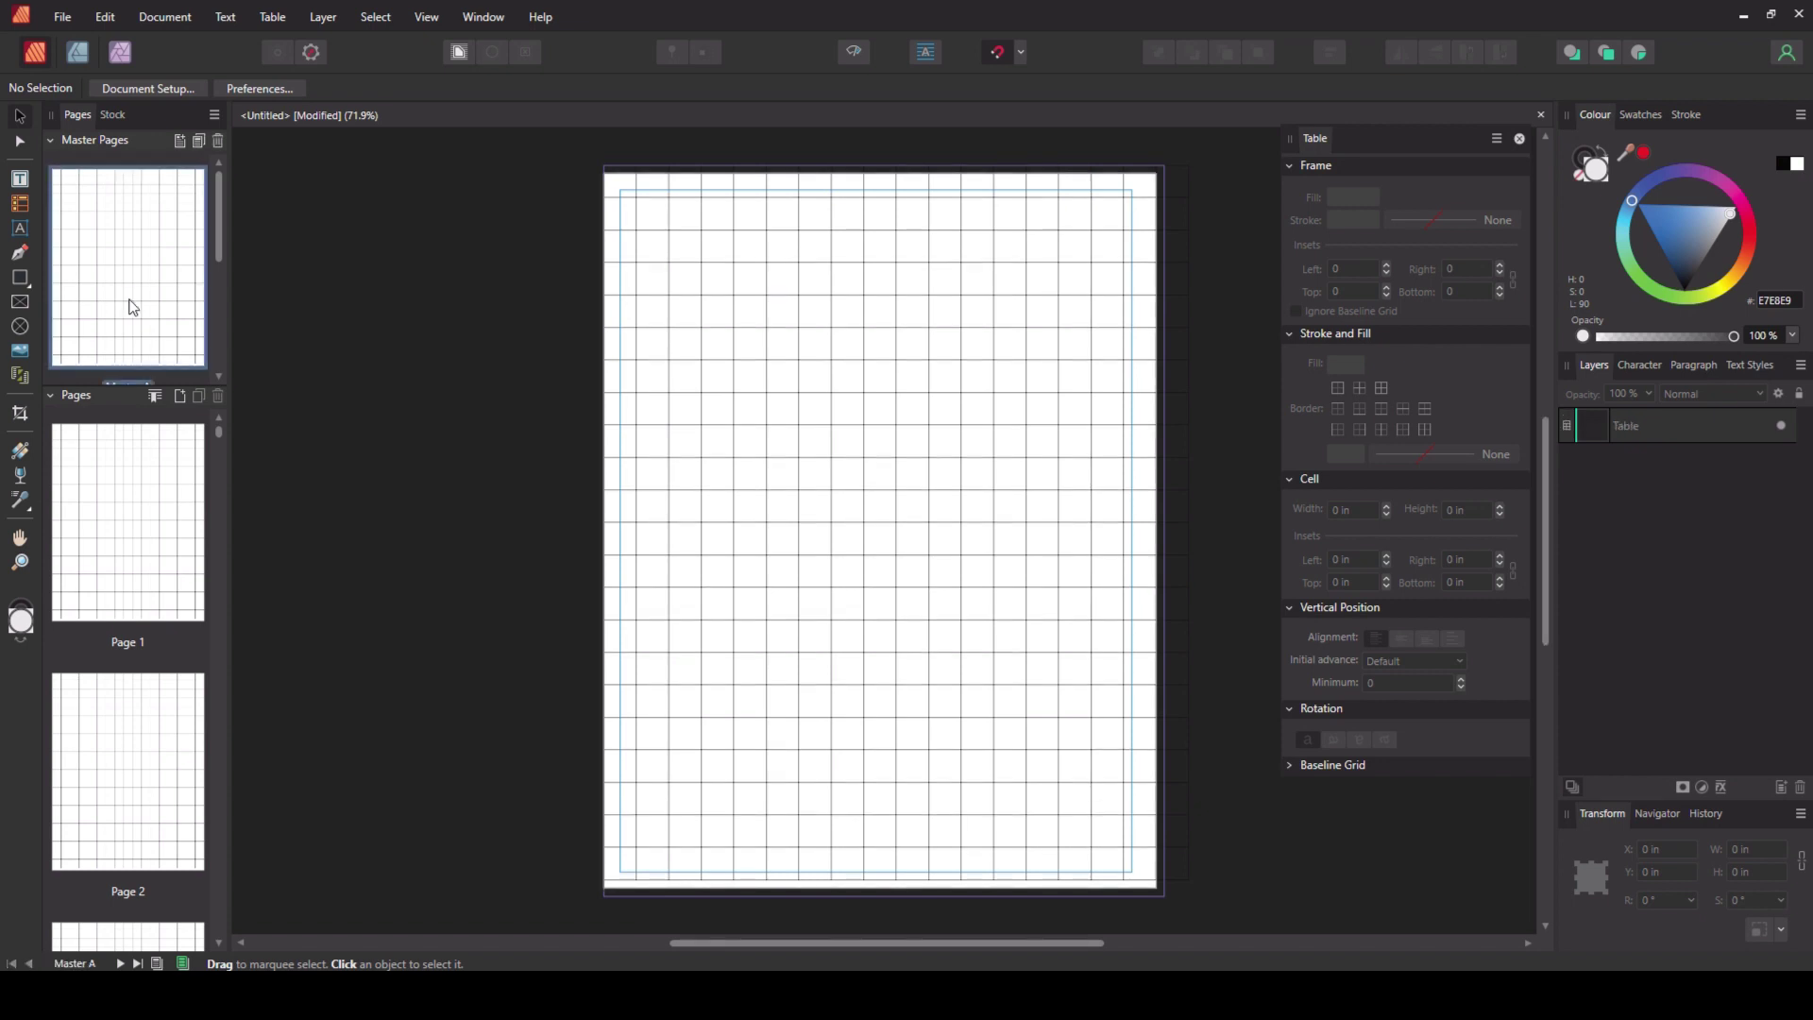
click(1631, 431)
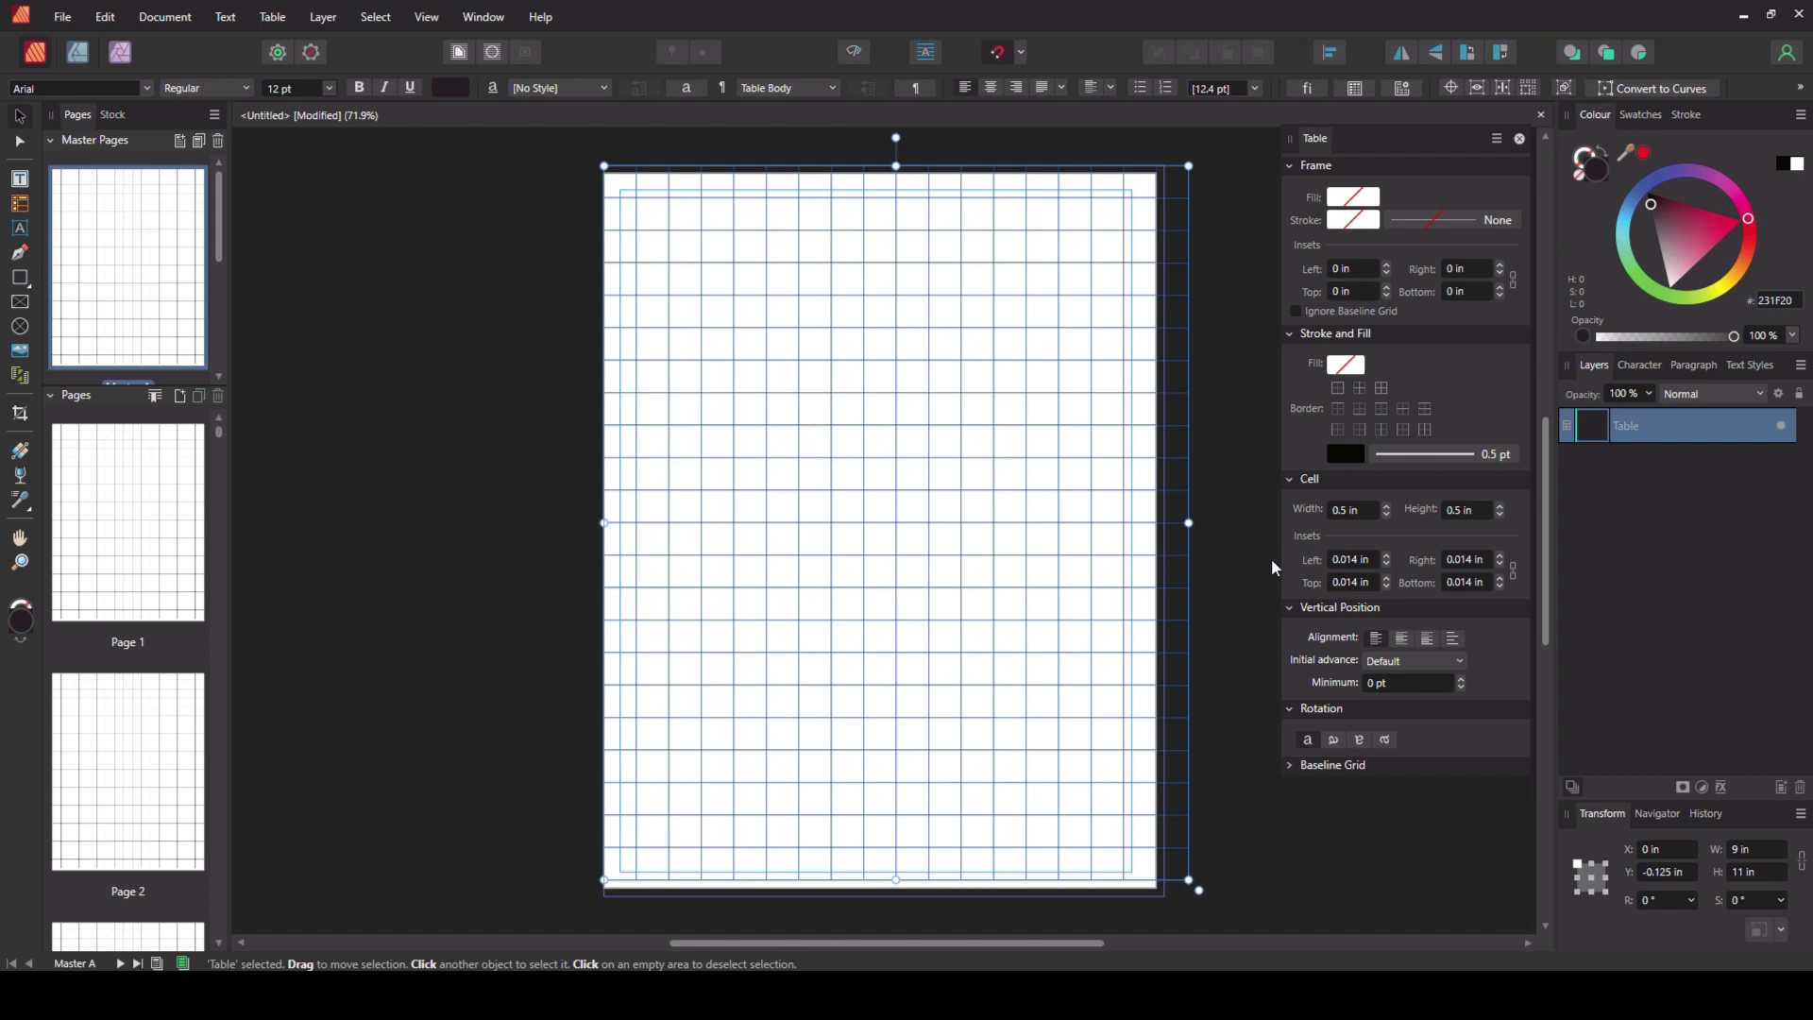
key(ctrl+j)
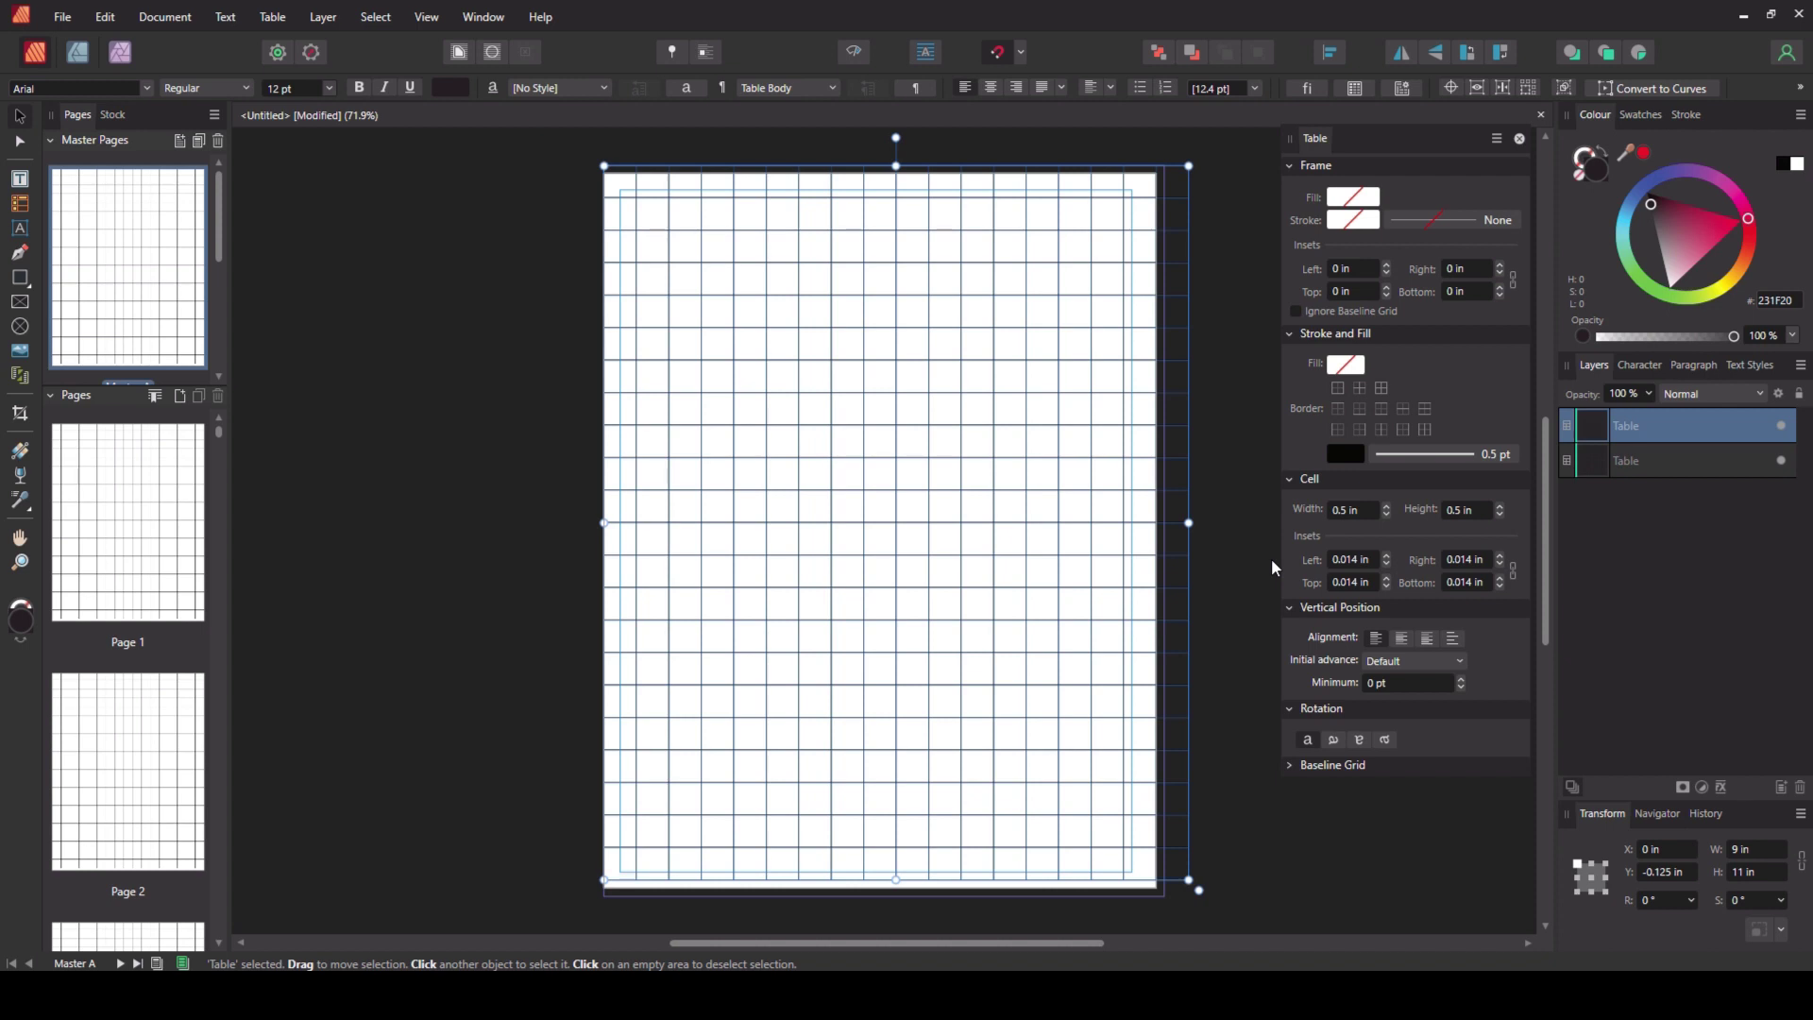
click(1658, 460)
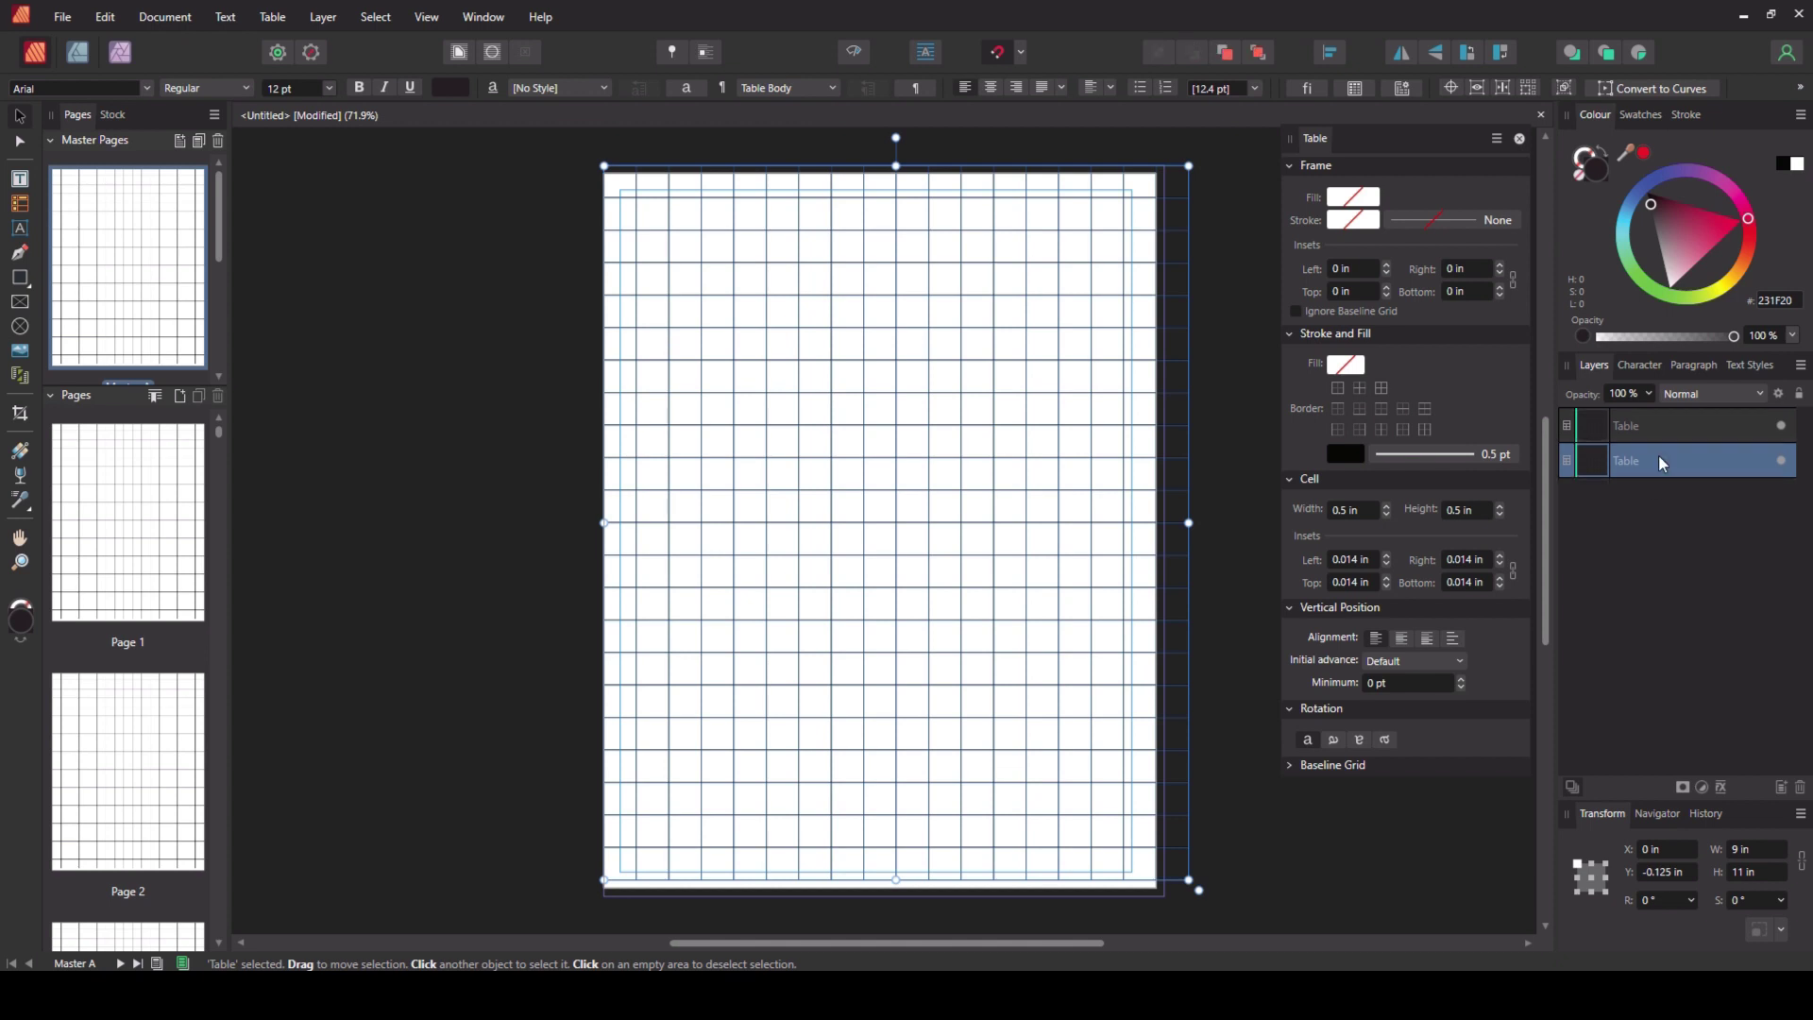
click(1800, 394)
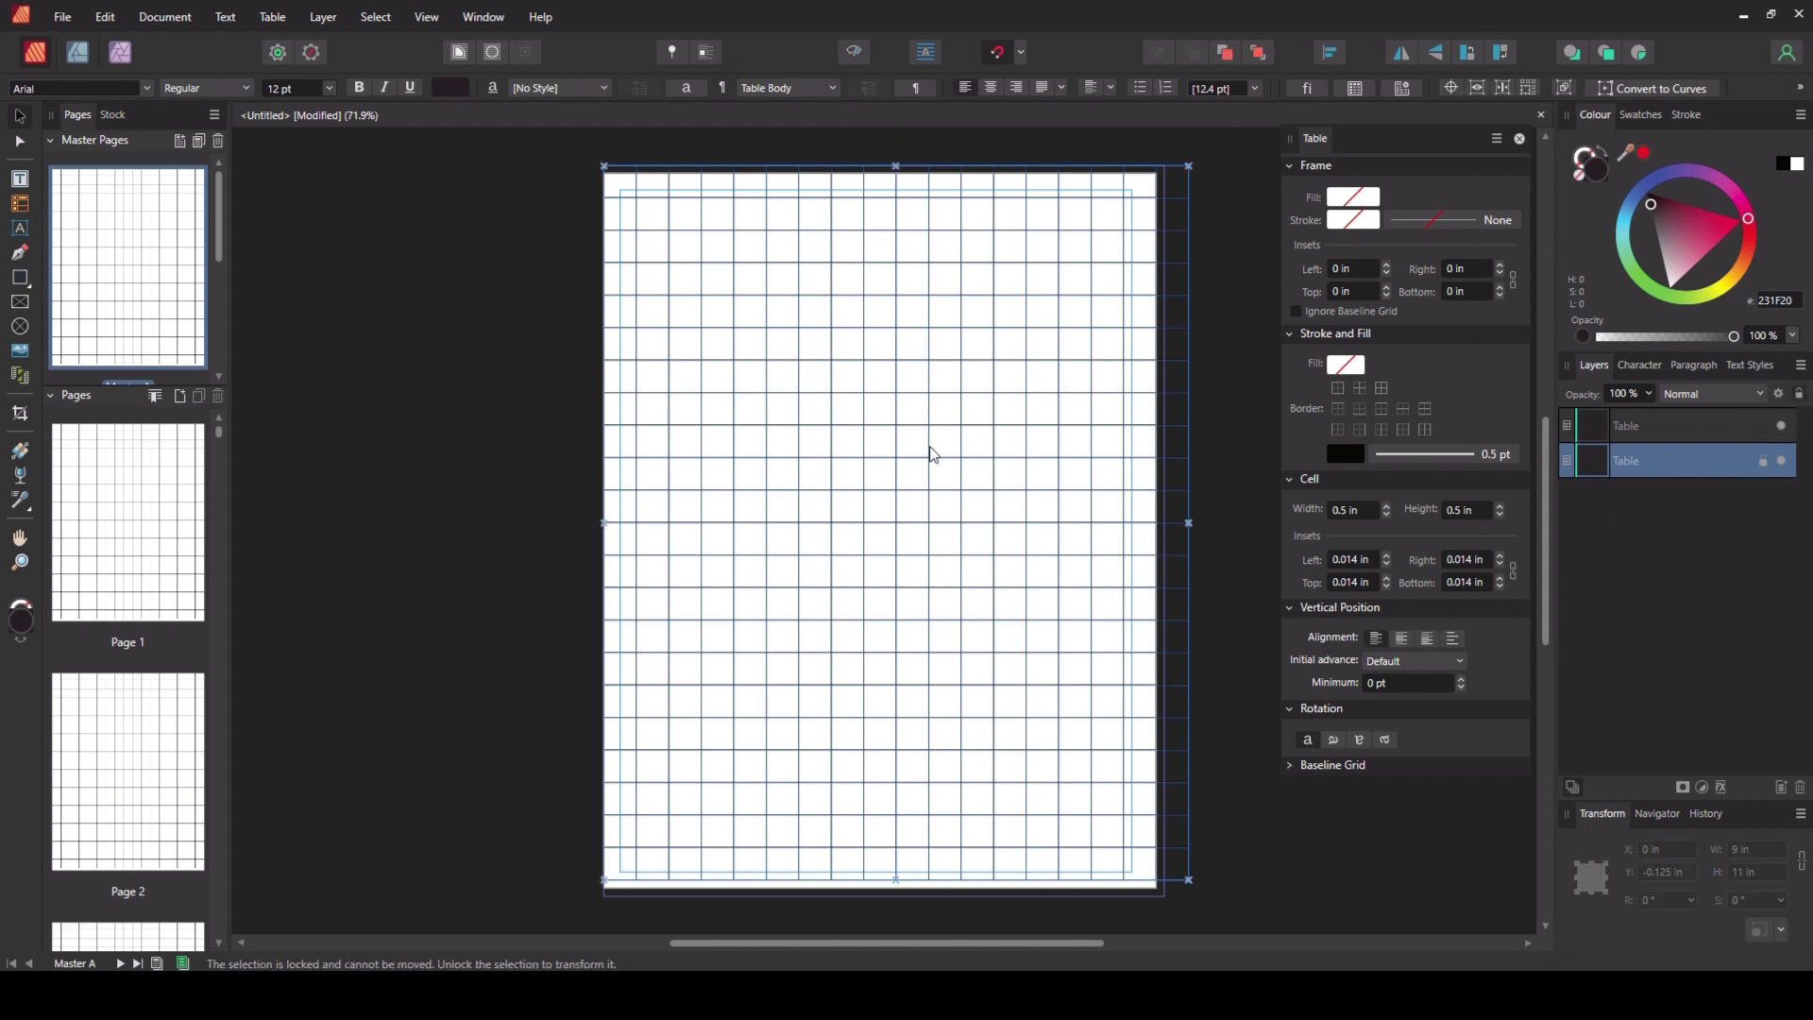
Step: Set the upper table's cell width and height to 0.25 in
click(1673, 424)
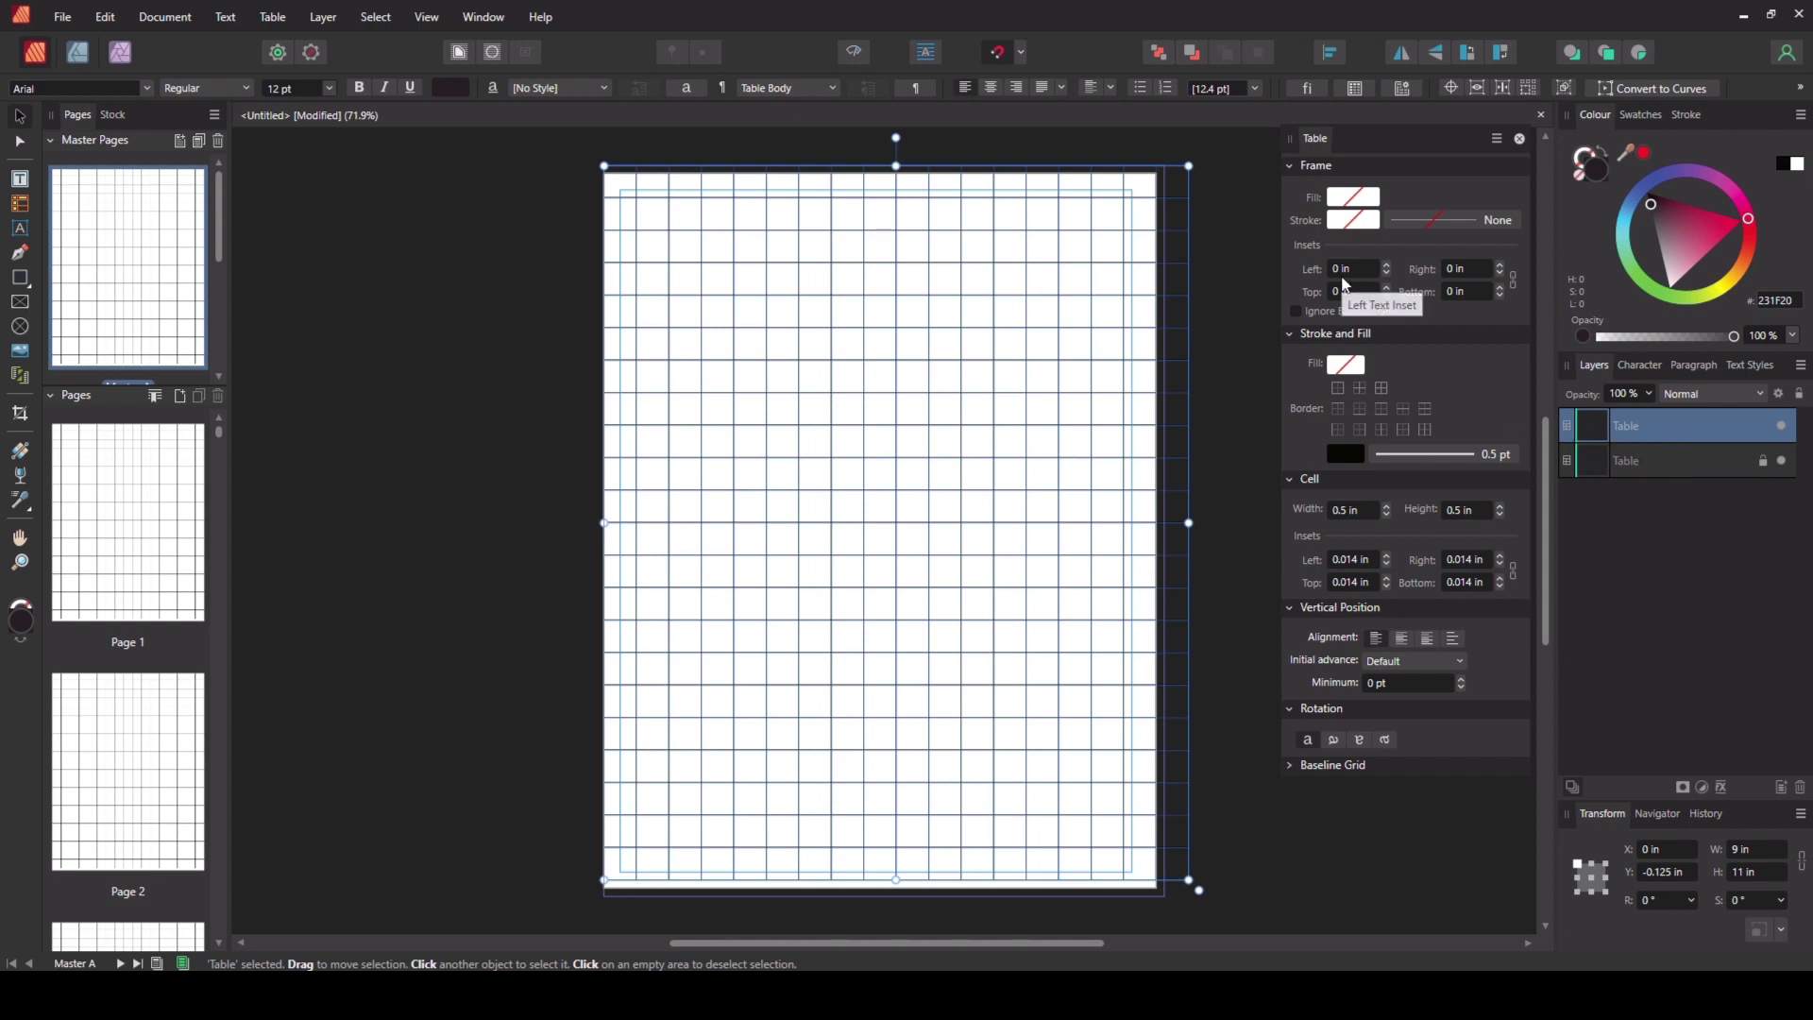
click(1350, 510)
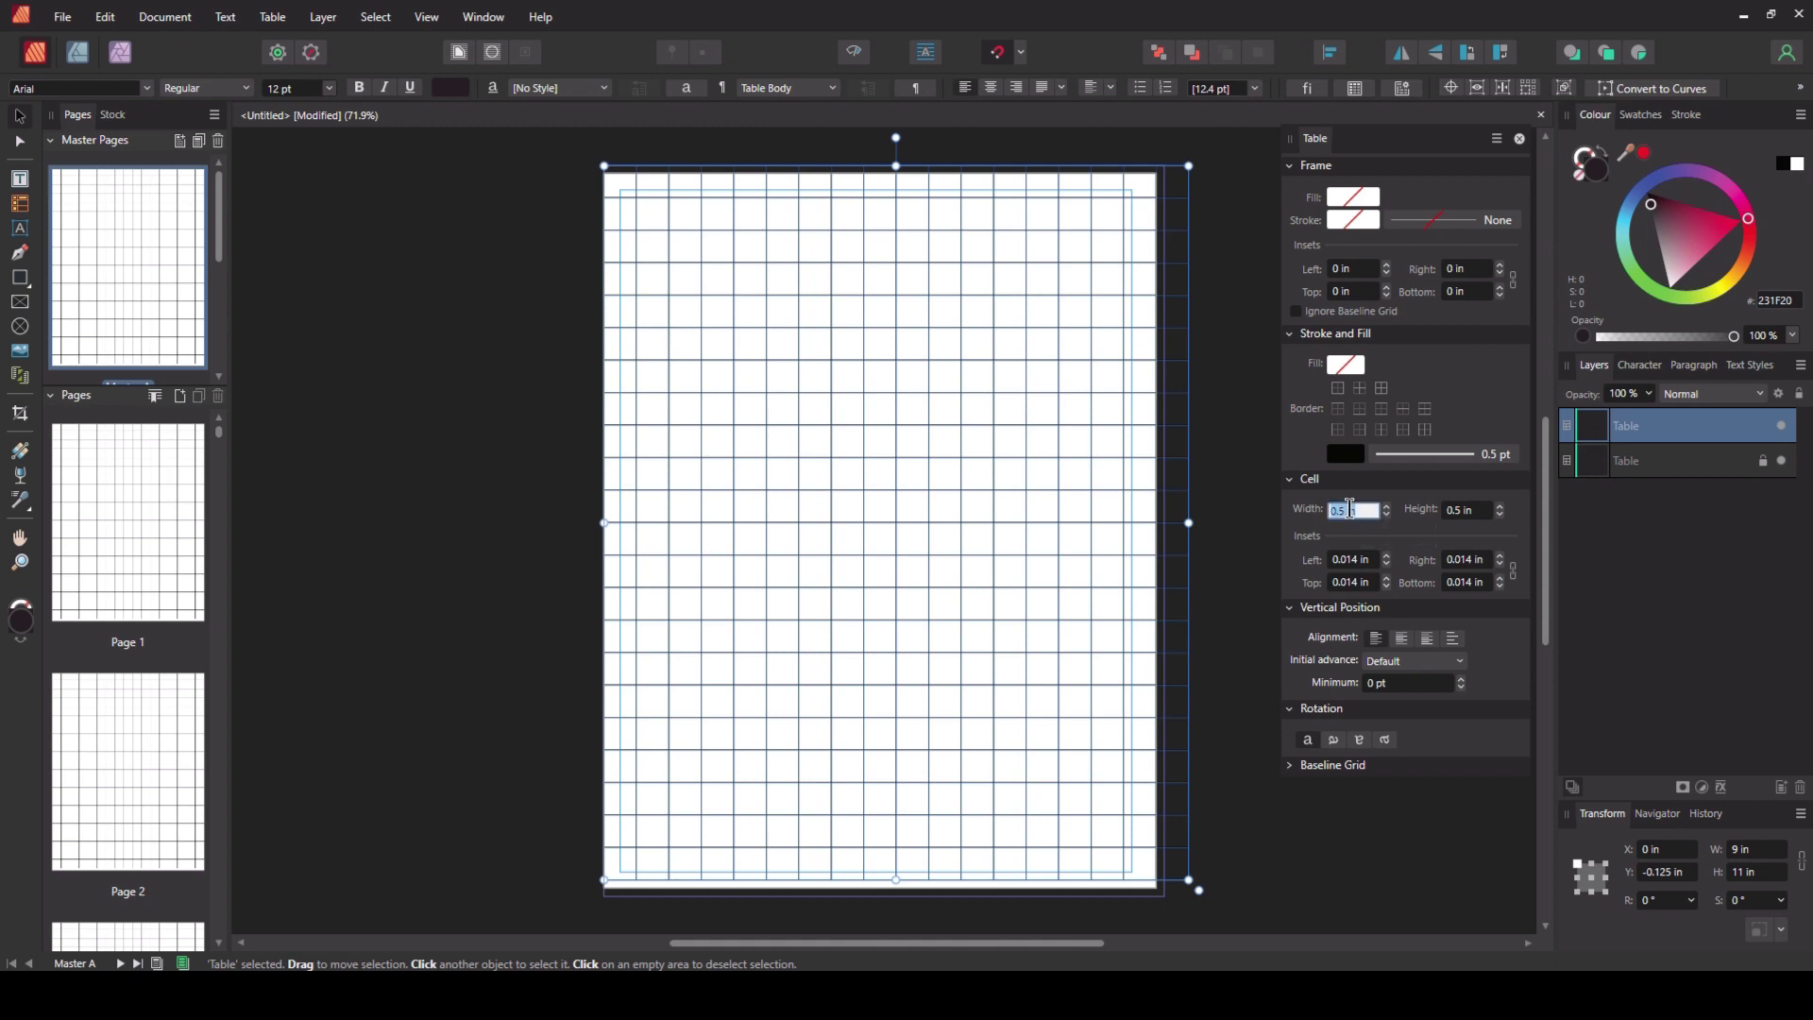
text(.25)
key(Tab)
text(25)
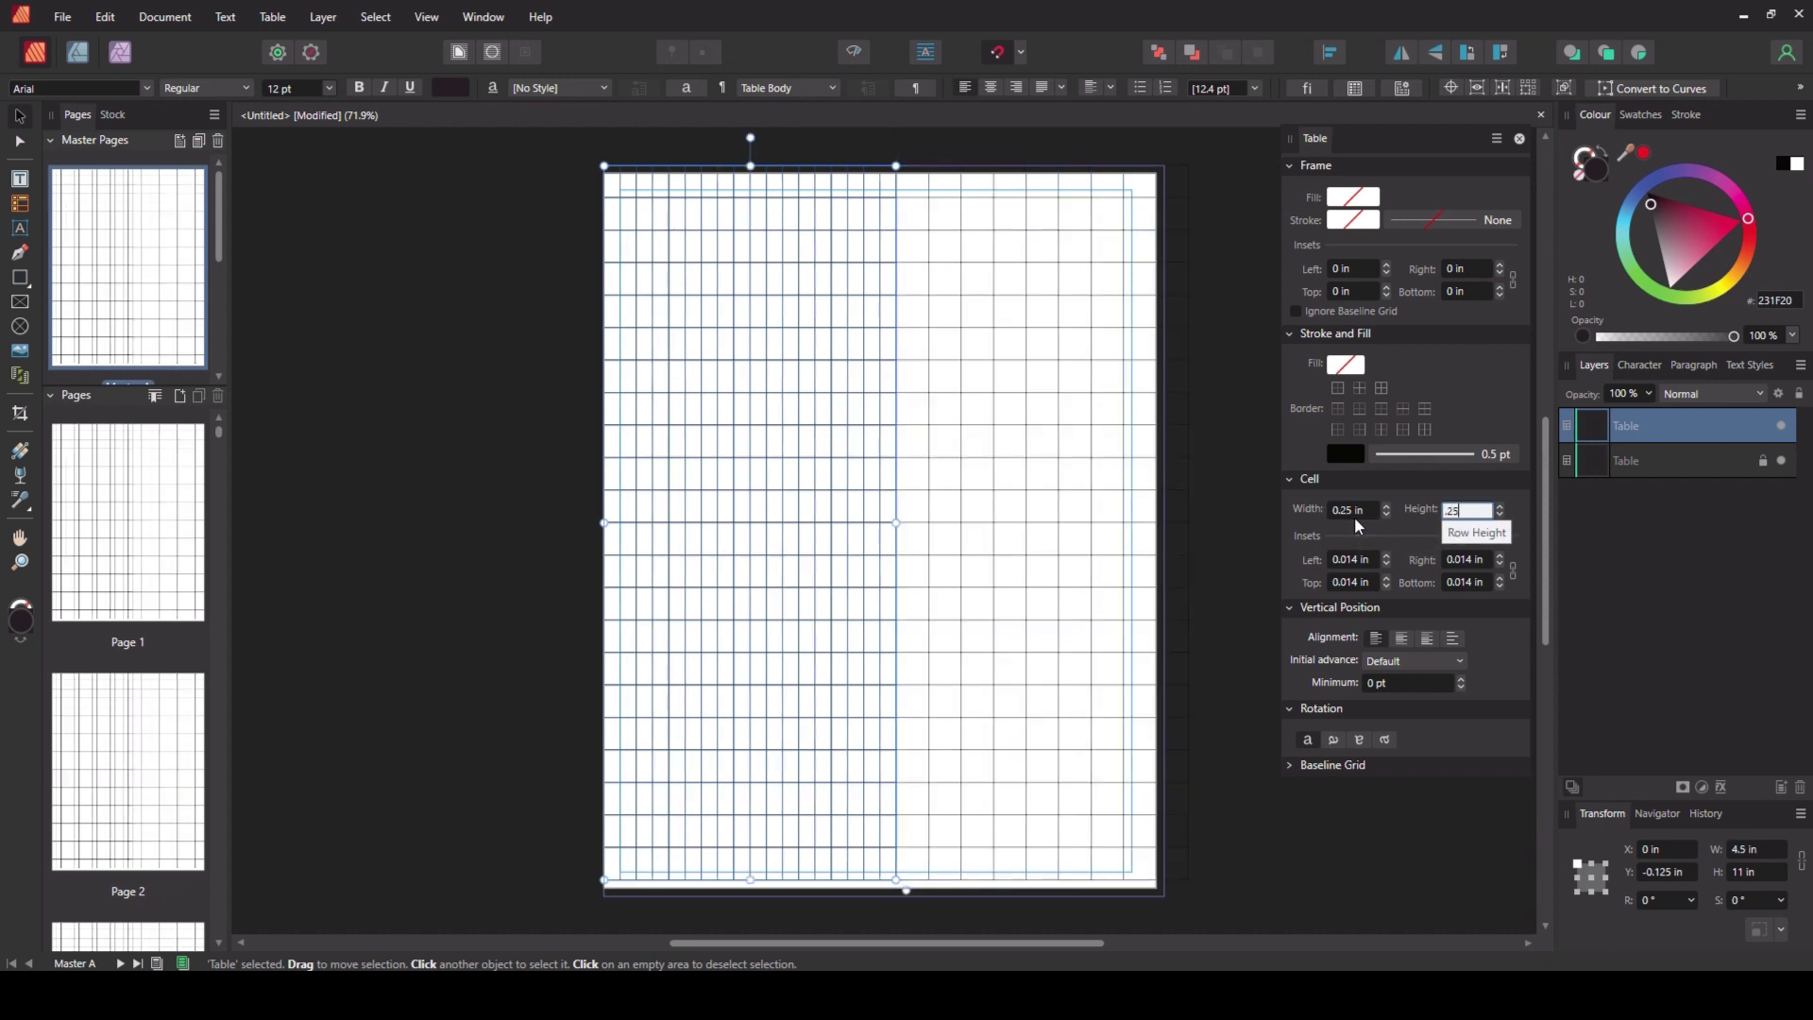
key(Tab)
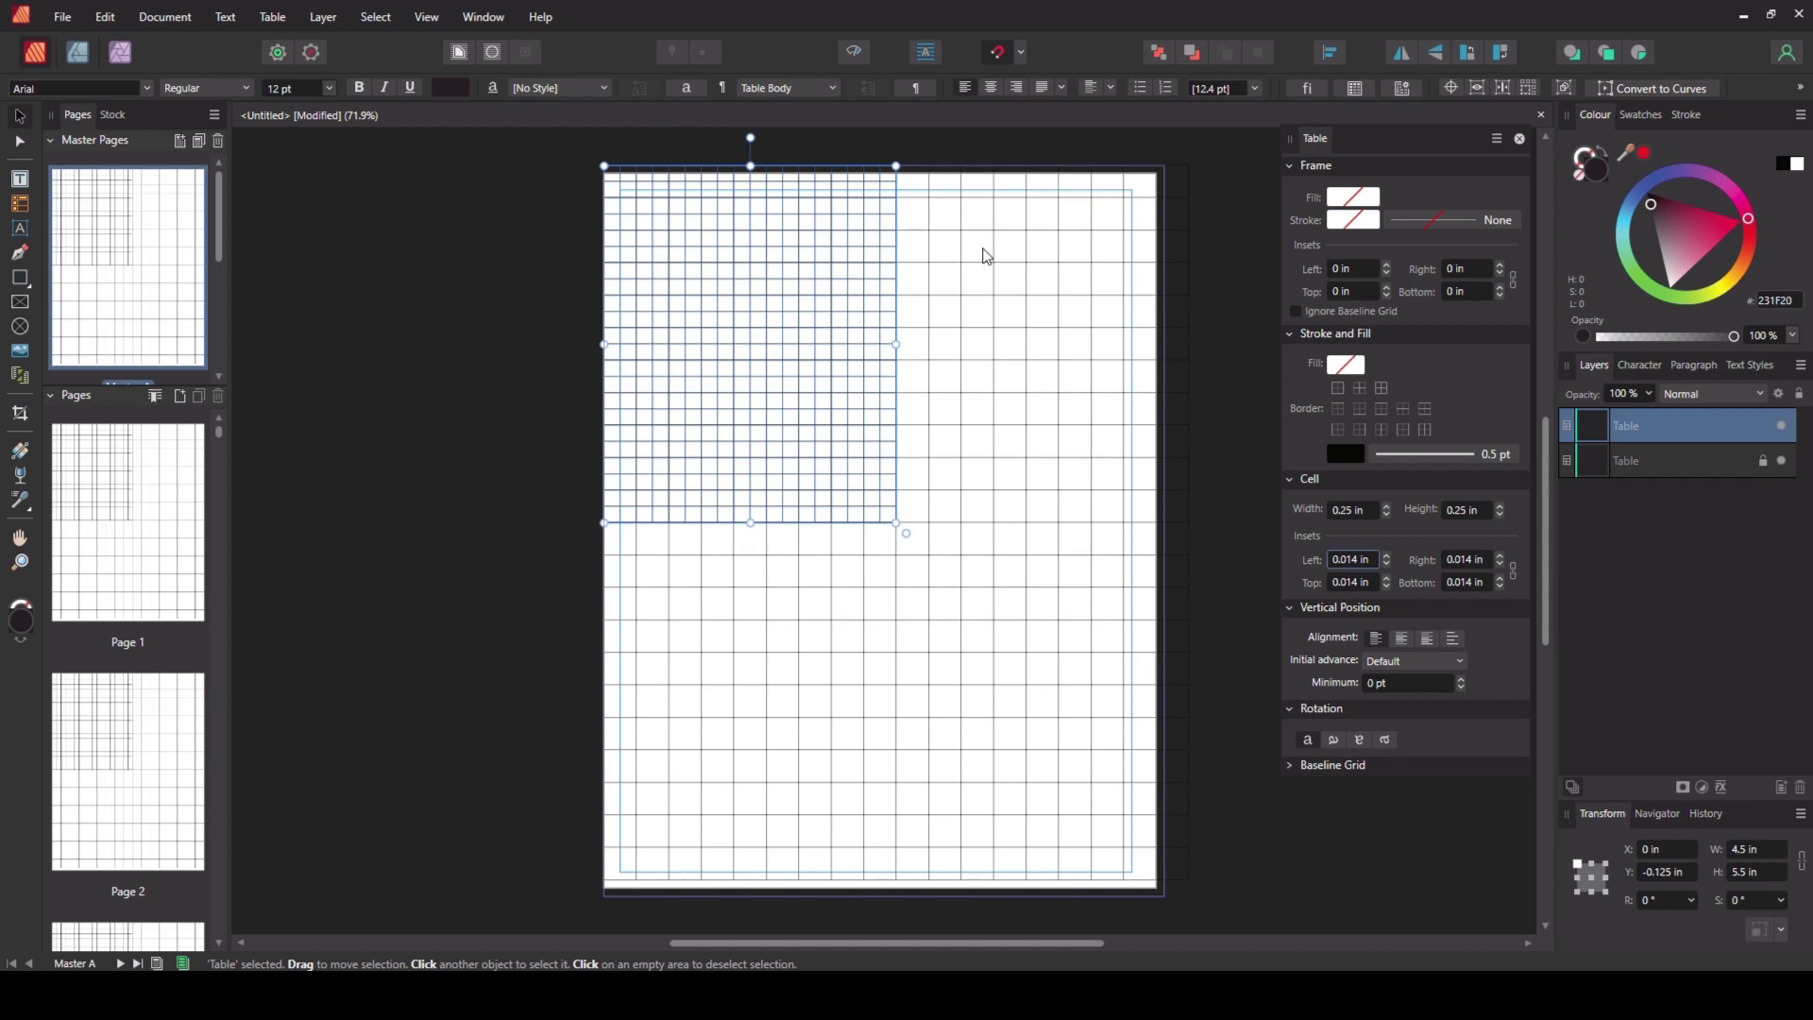
Step: Add columns to the quarter-inch table until it spans the page, reaching 9.25 × 11.25 in
double_click(831, 189)
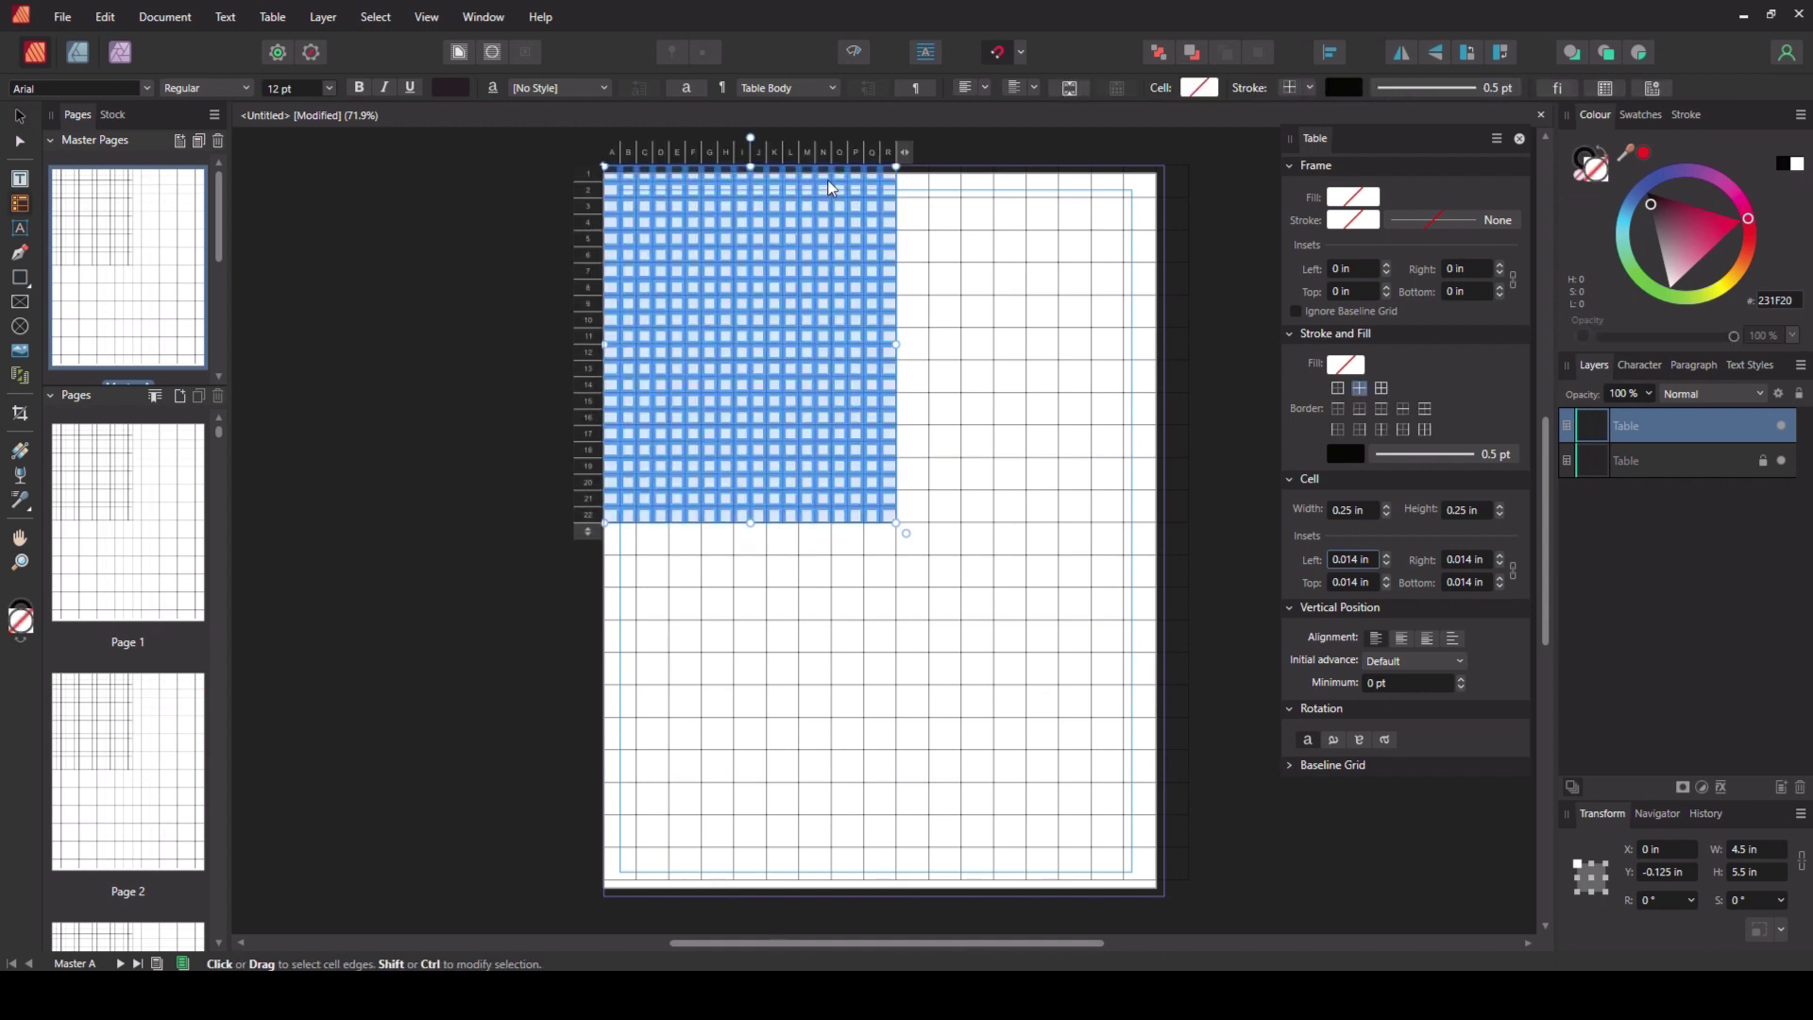
click(906, 151)
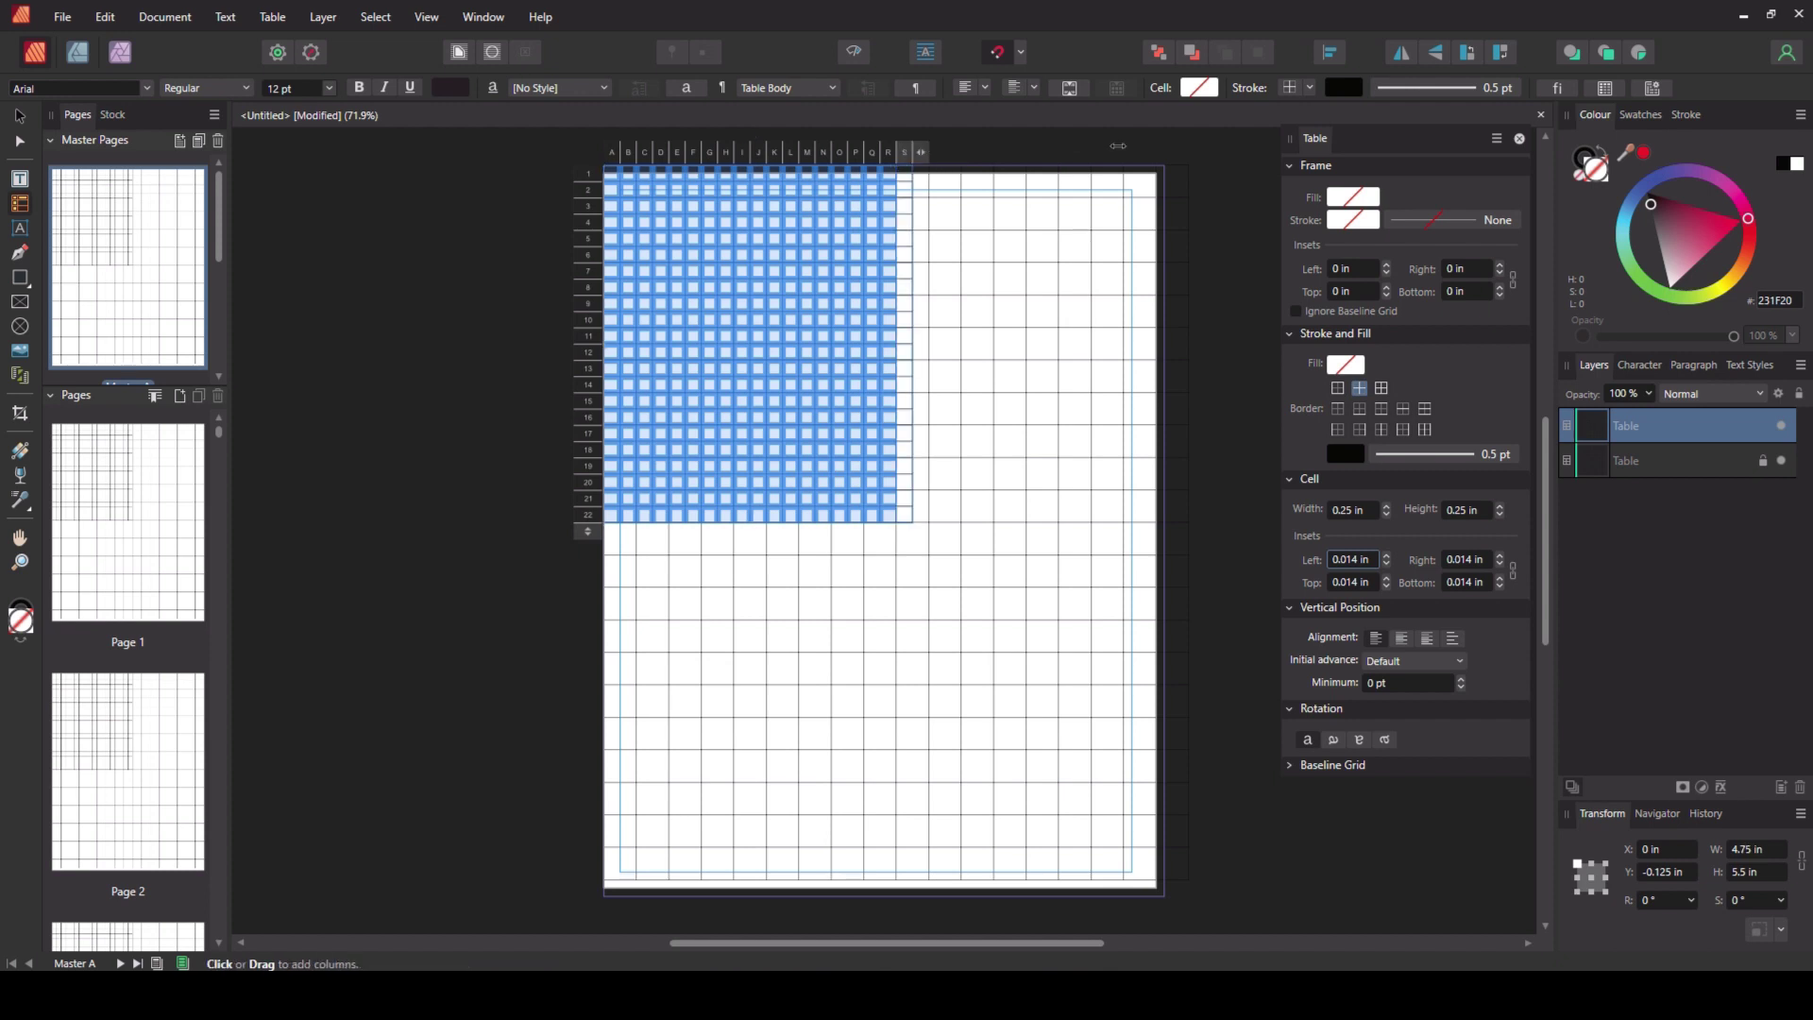
drag(1145, 149, 1186, 149)
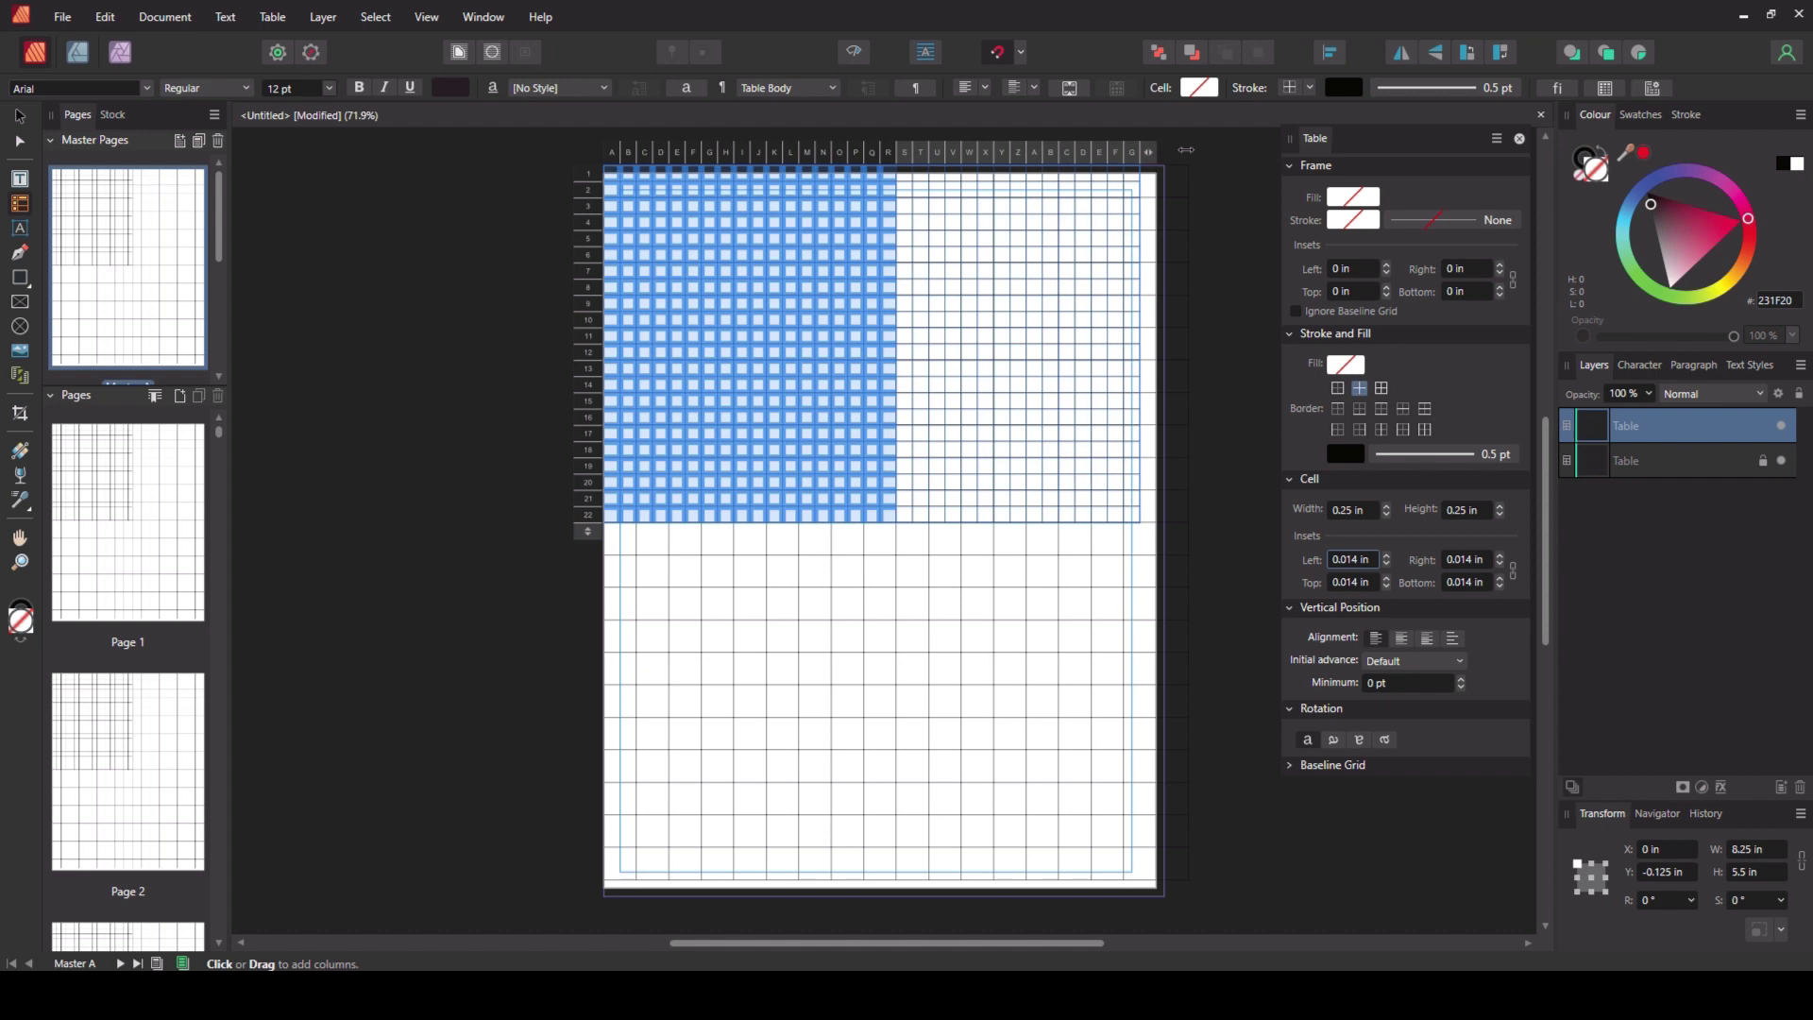
key(Escape)
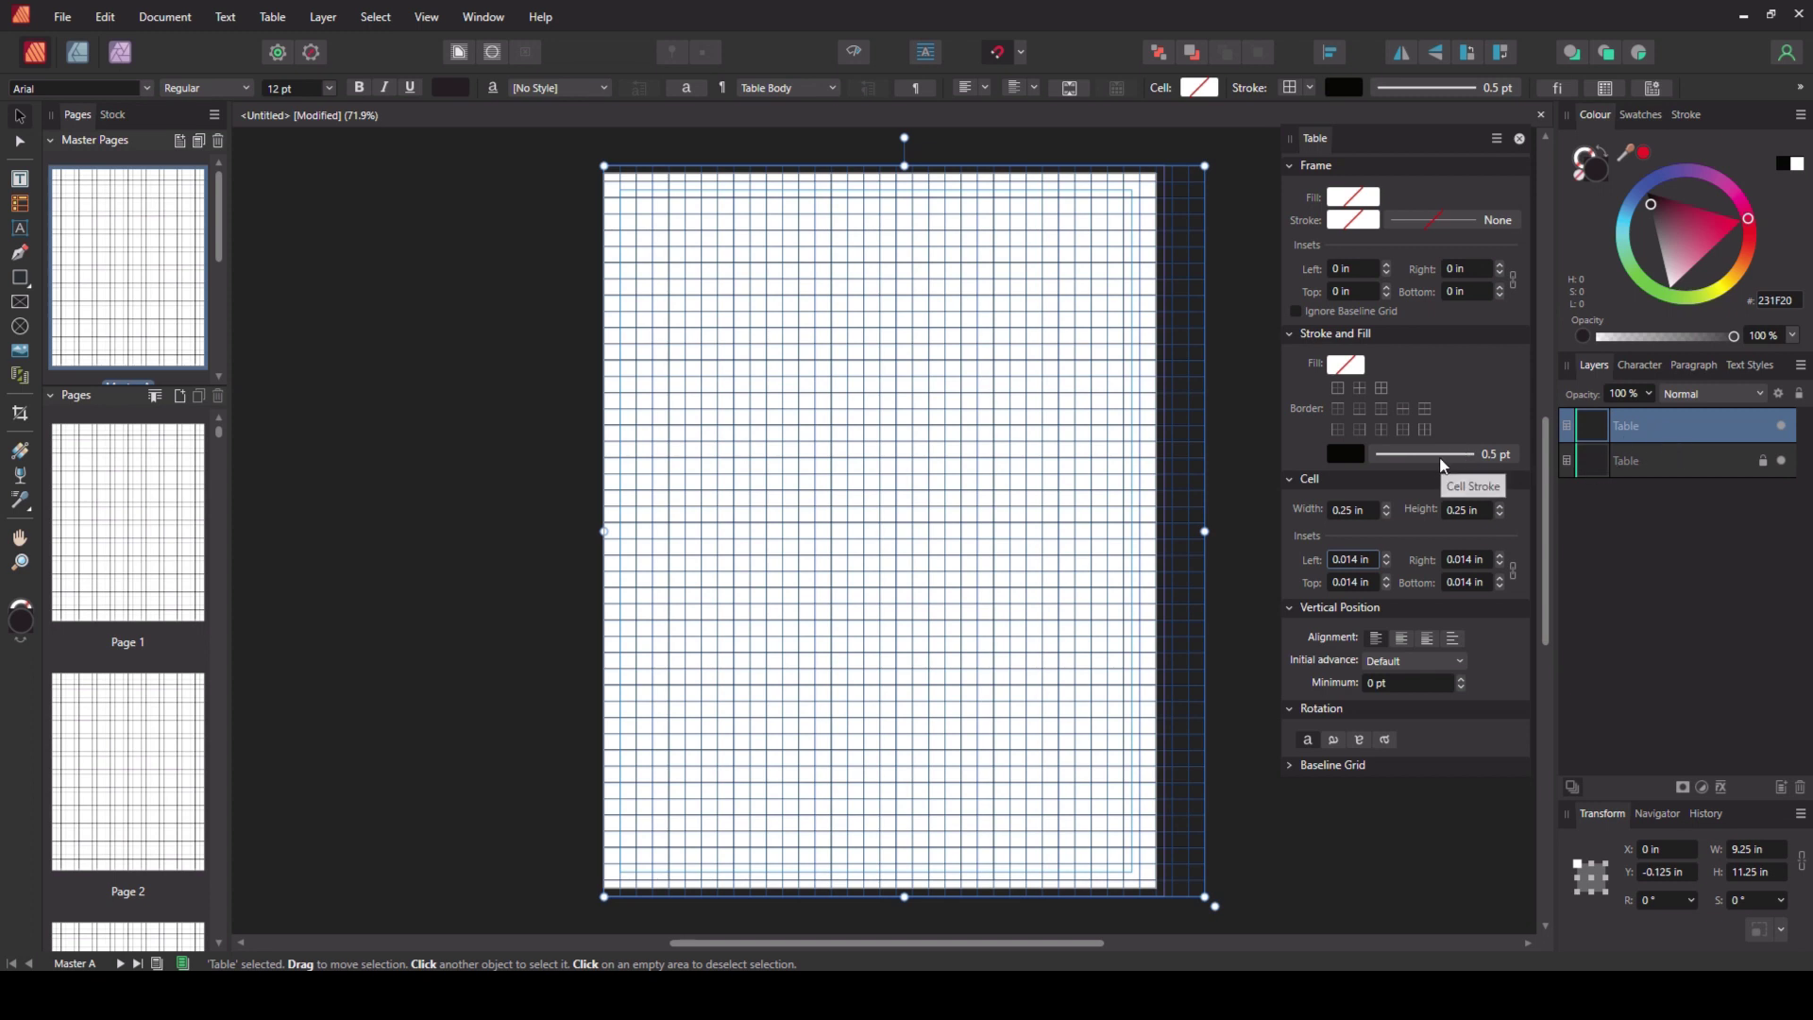
Step: Enter a 0.2 line width in the upper table's cell line settings
click(1494, 455)
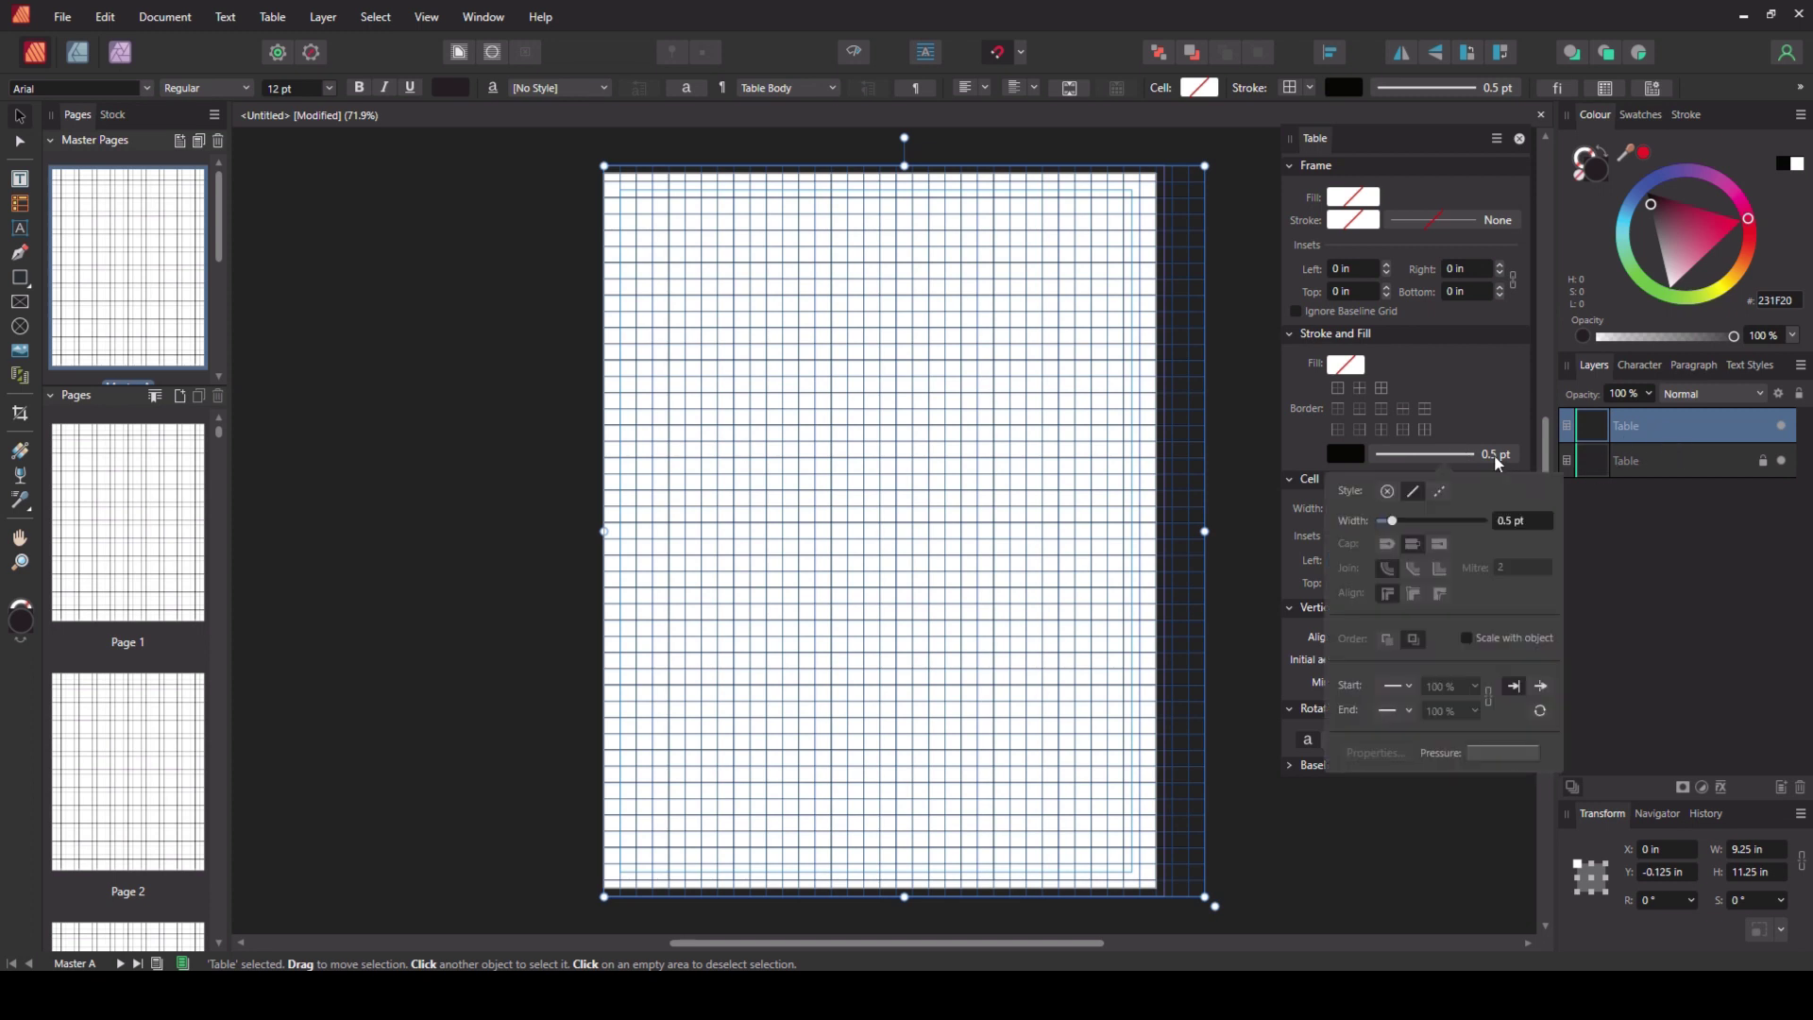
click(1516, 521)
key(BackSpace)
text(.2)
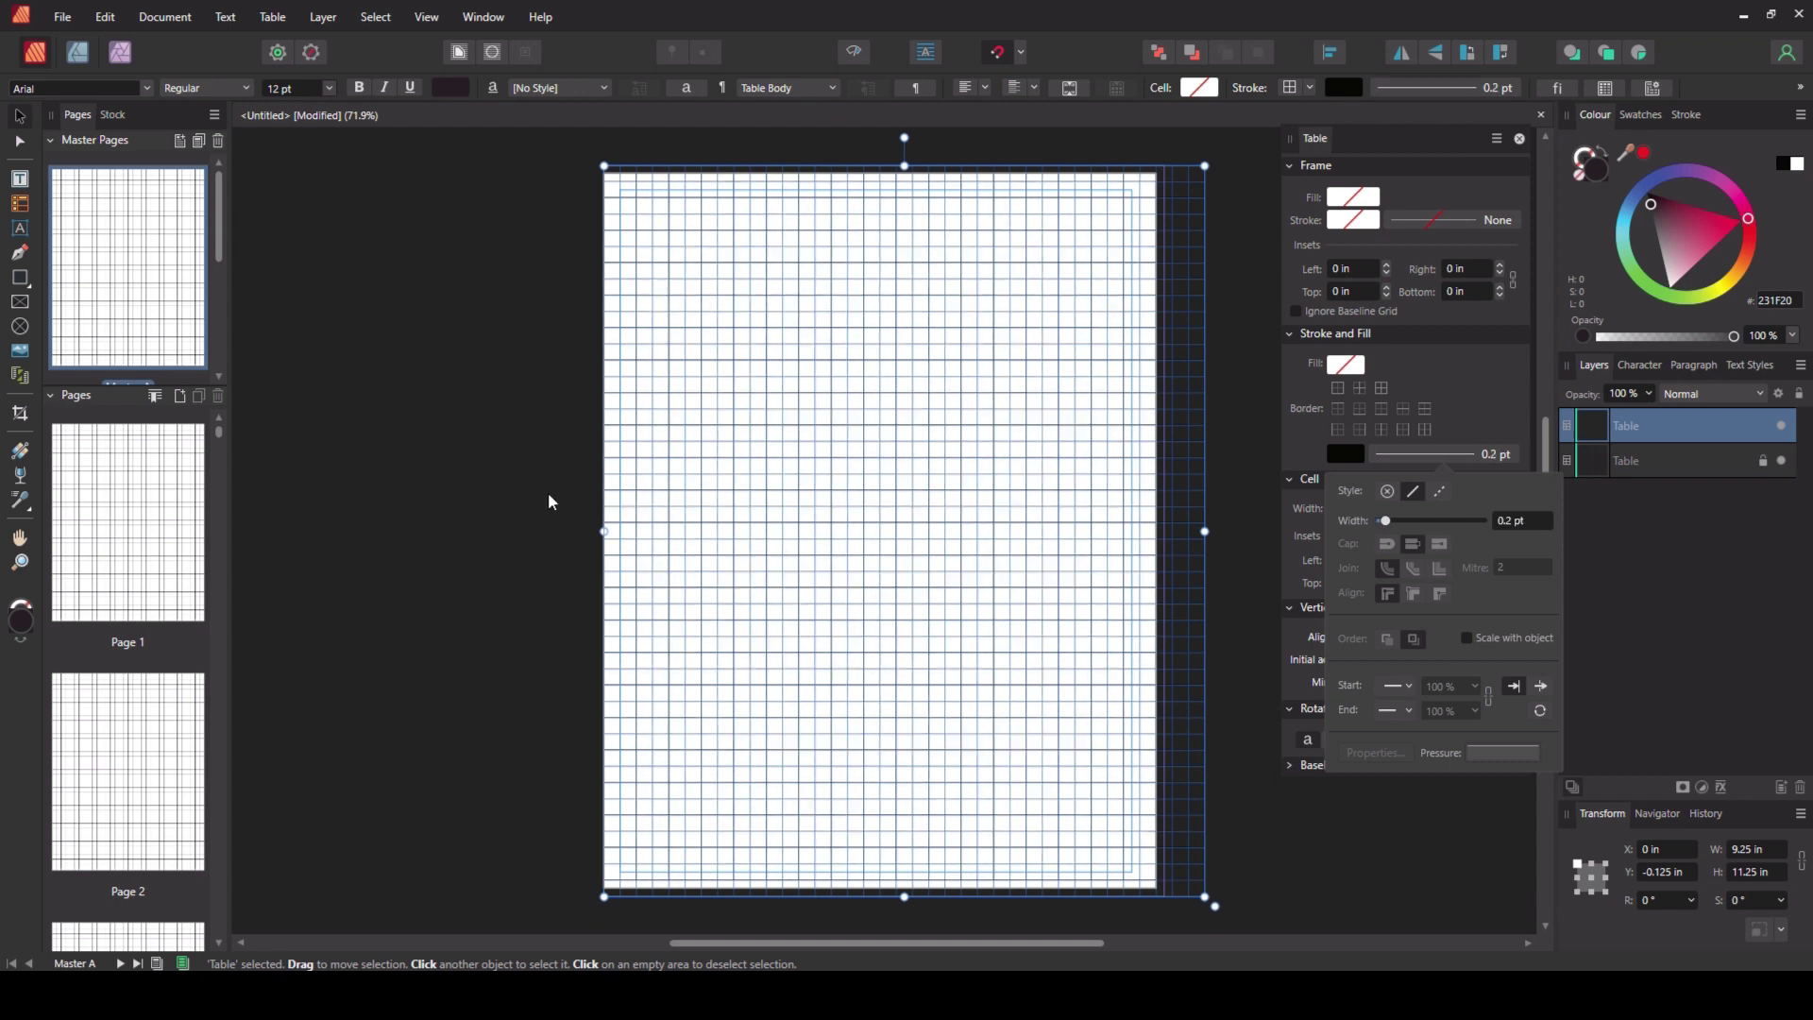
click(491, 483)
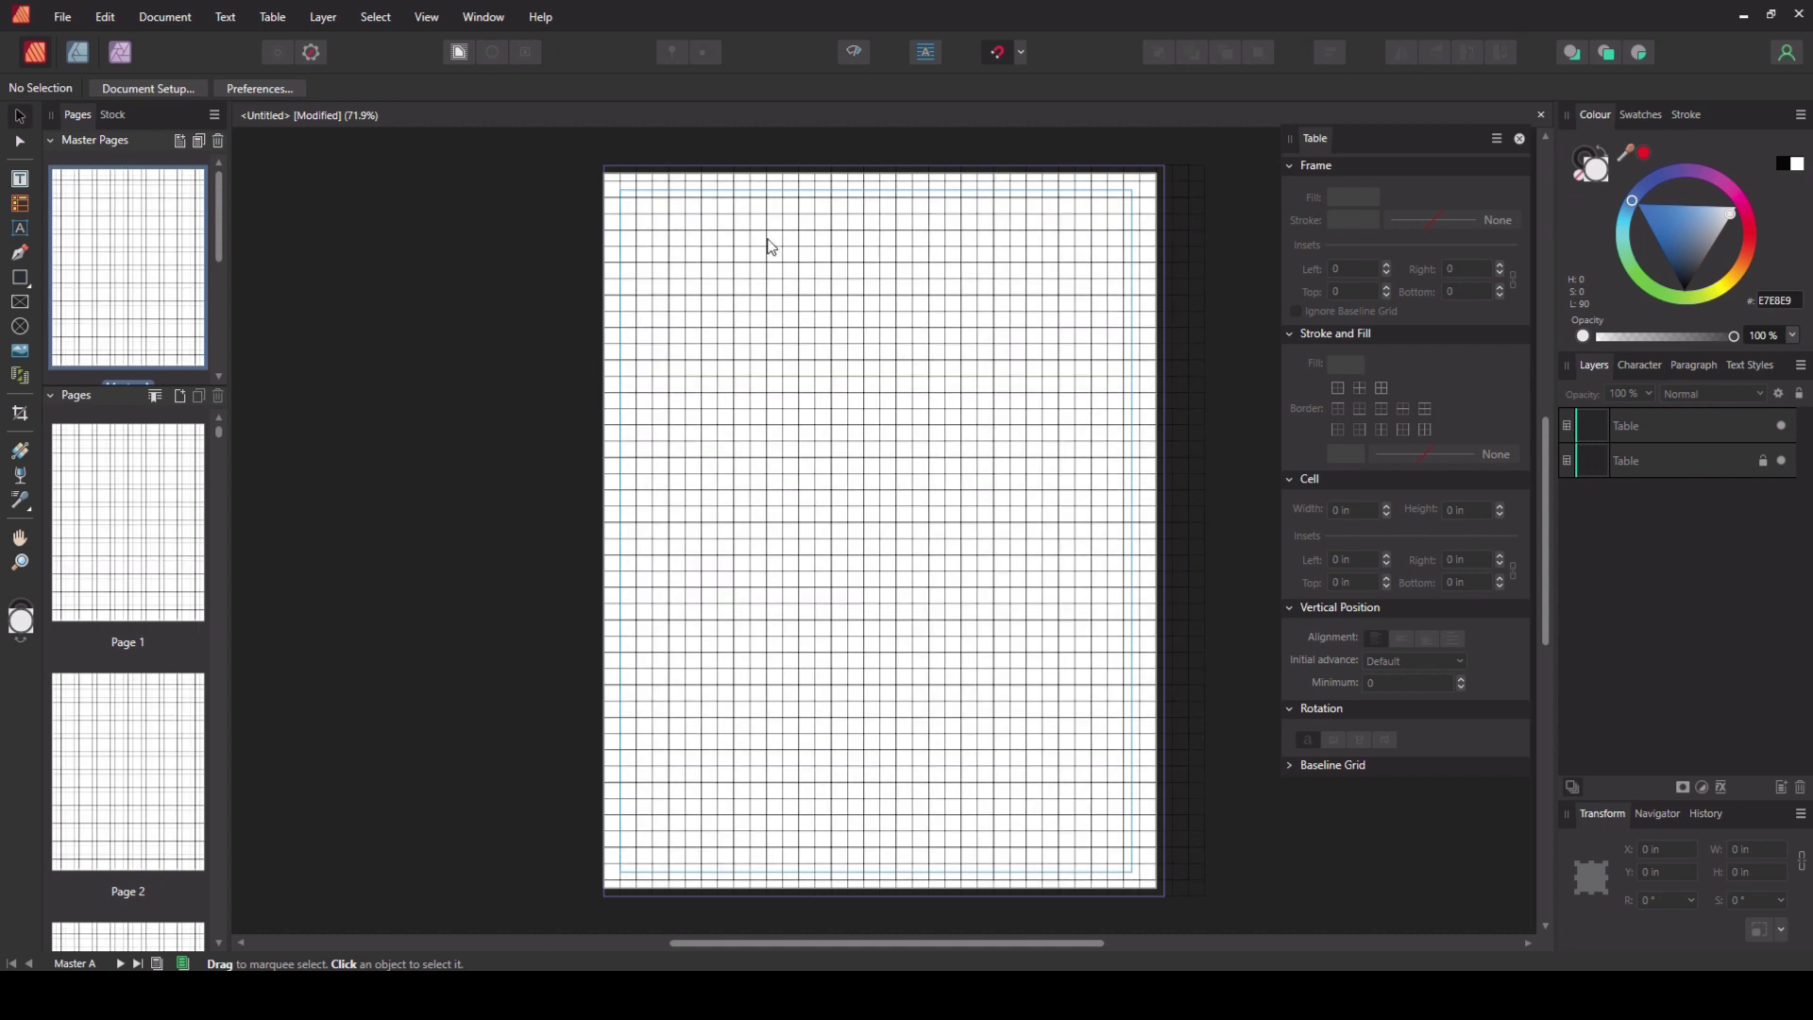
Step: Reselect the upper table and apply a 0.2 pt cell line width, confirmed with Enter
click(1692, 430)
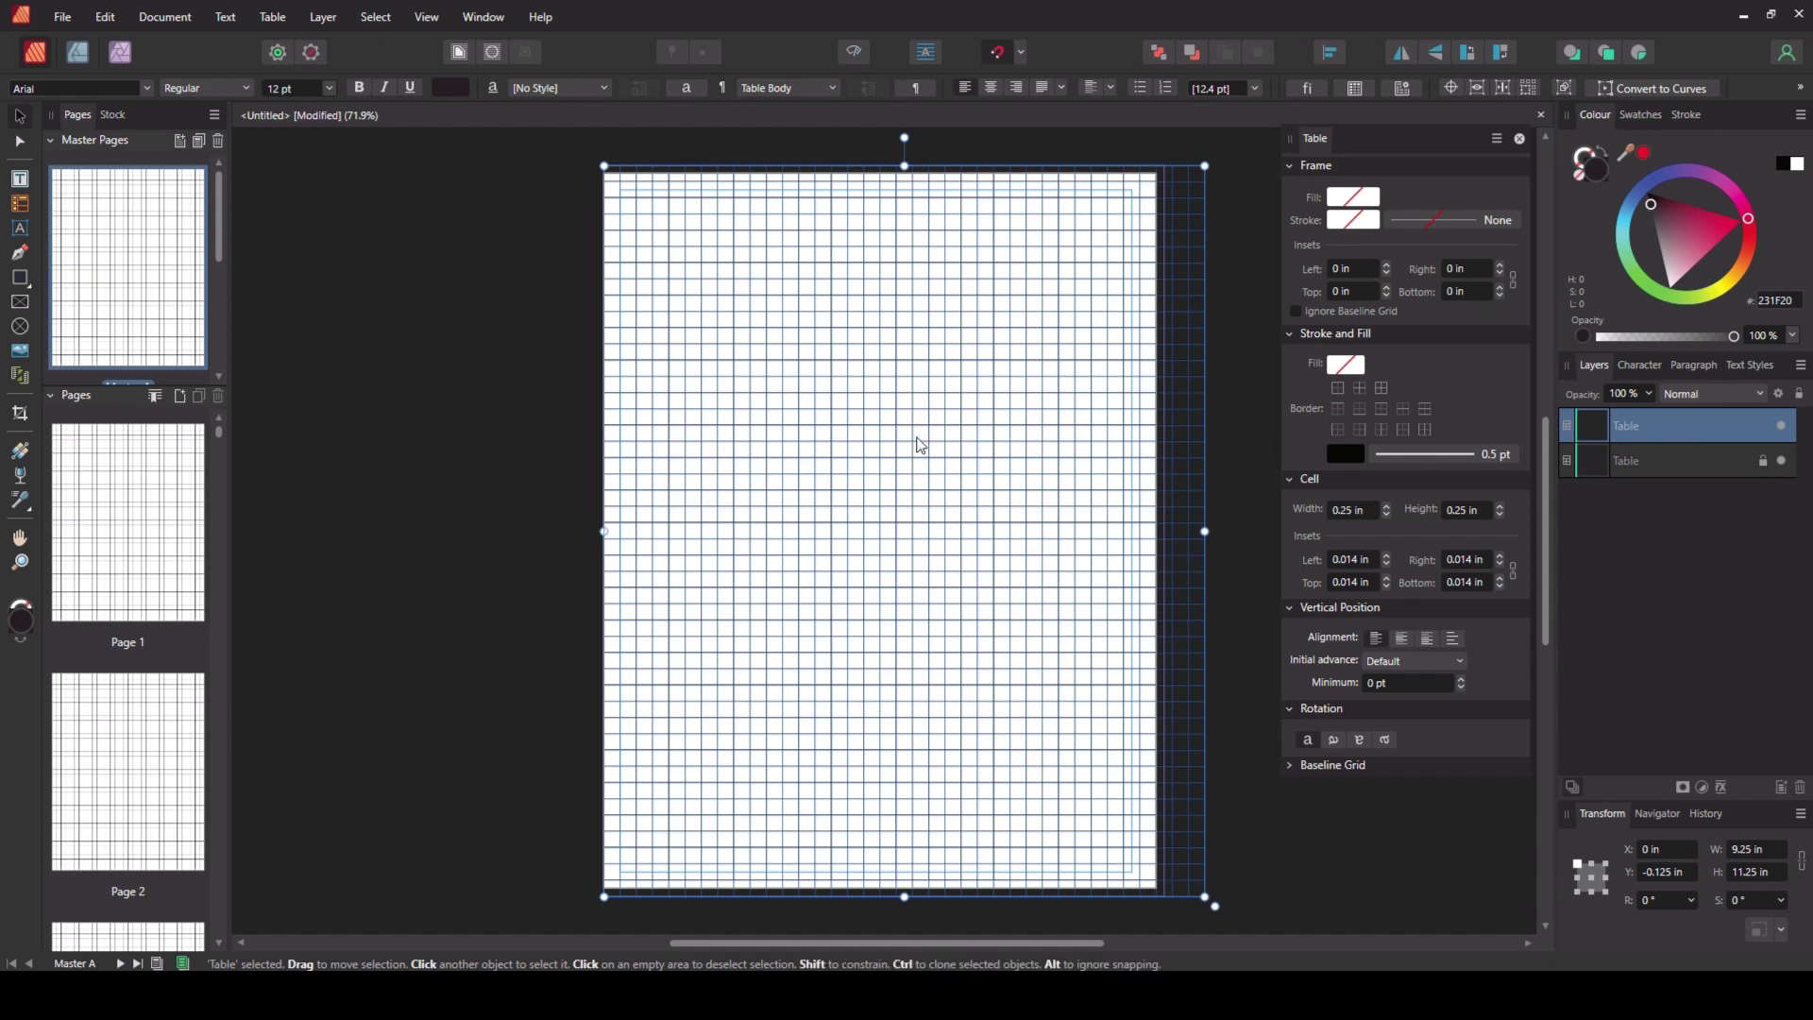
click(474, 497)
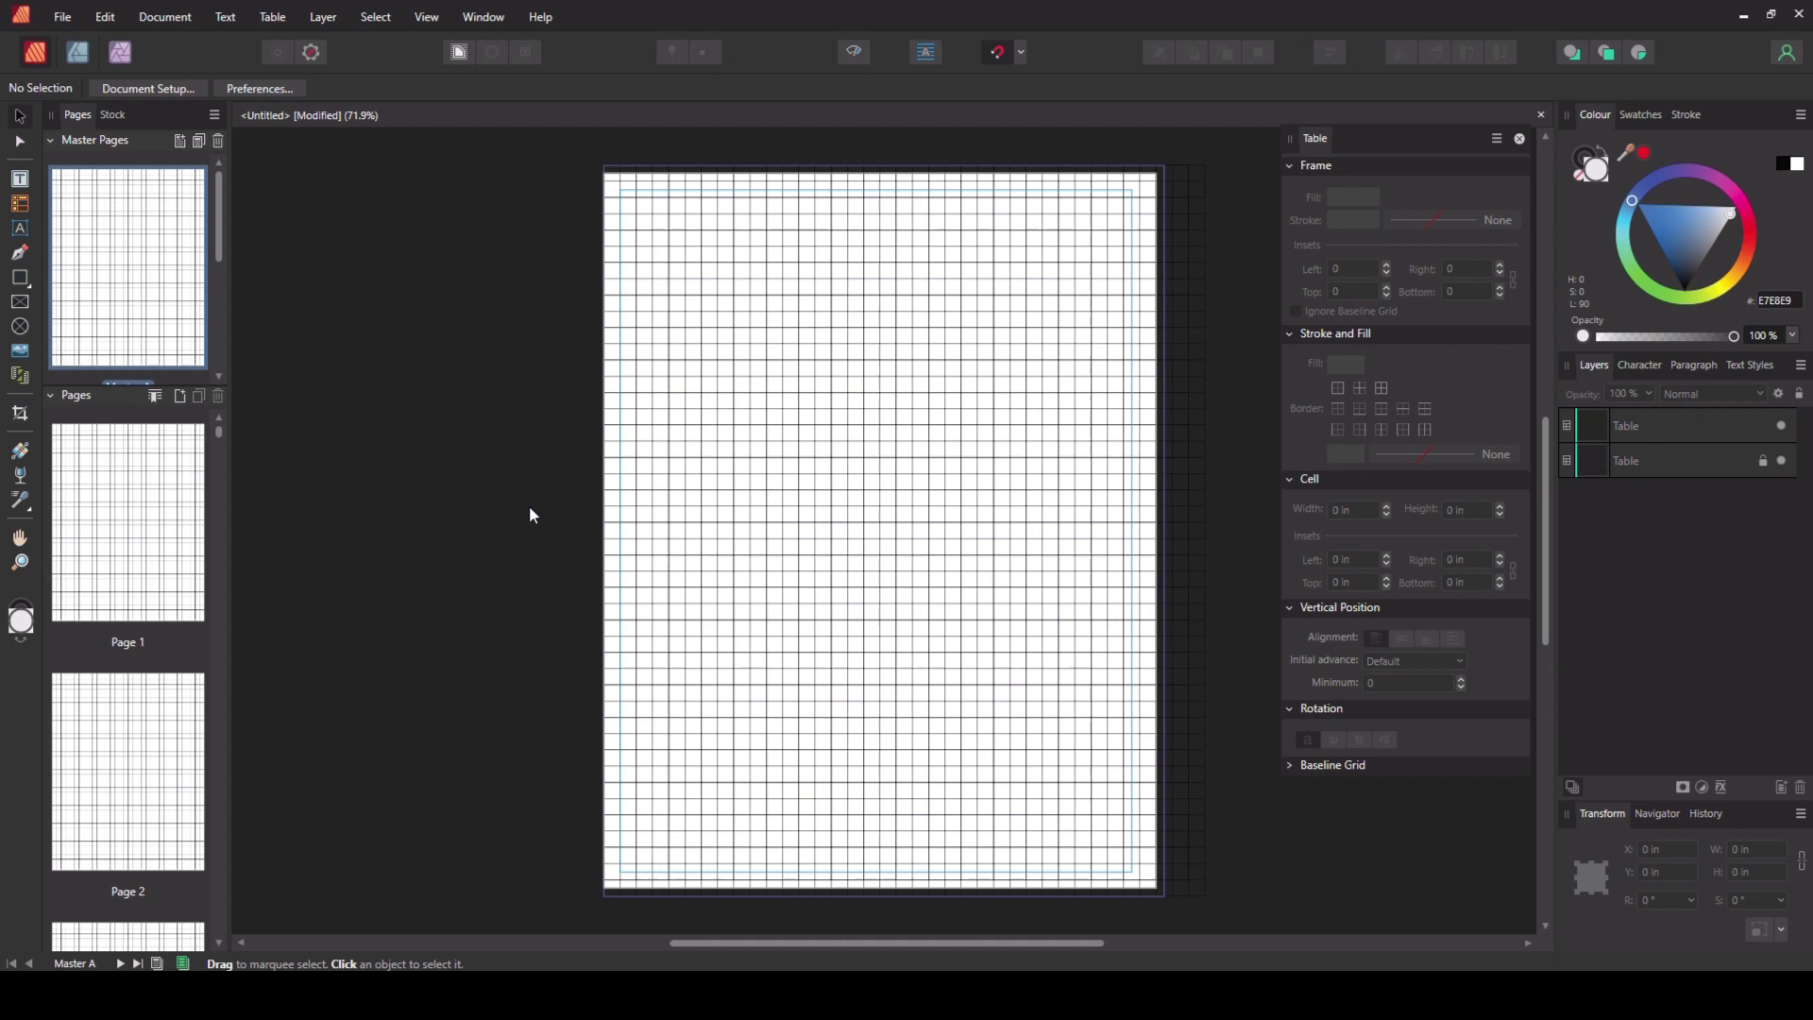
click(1666, 419)
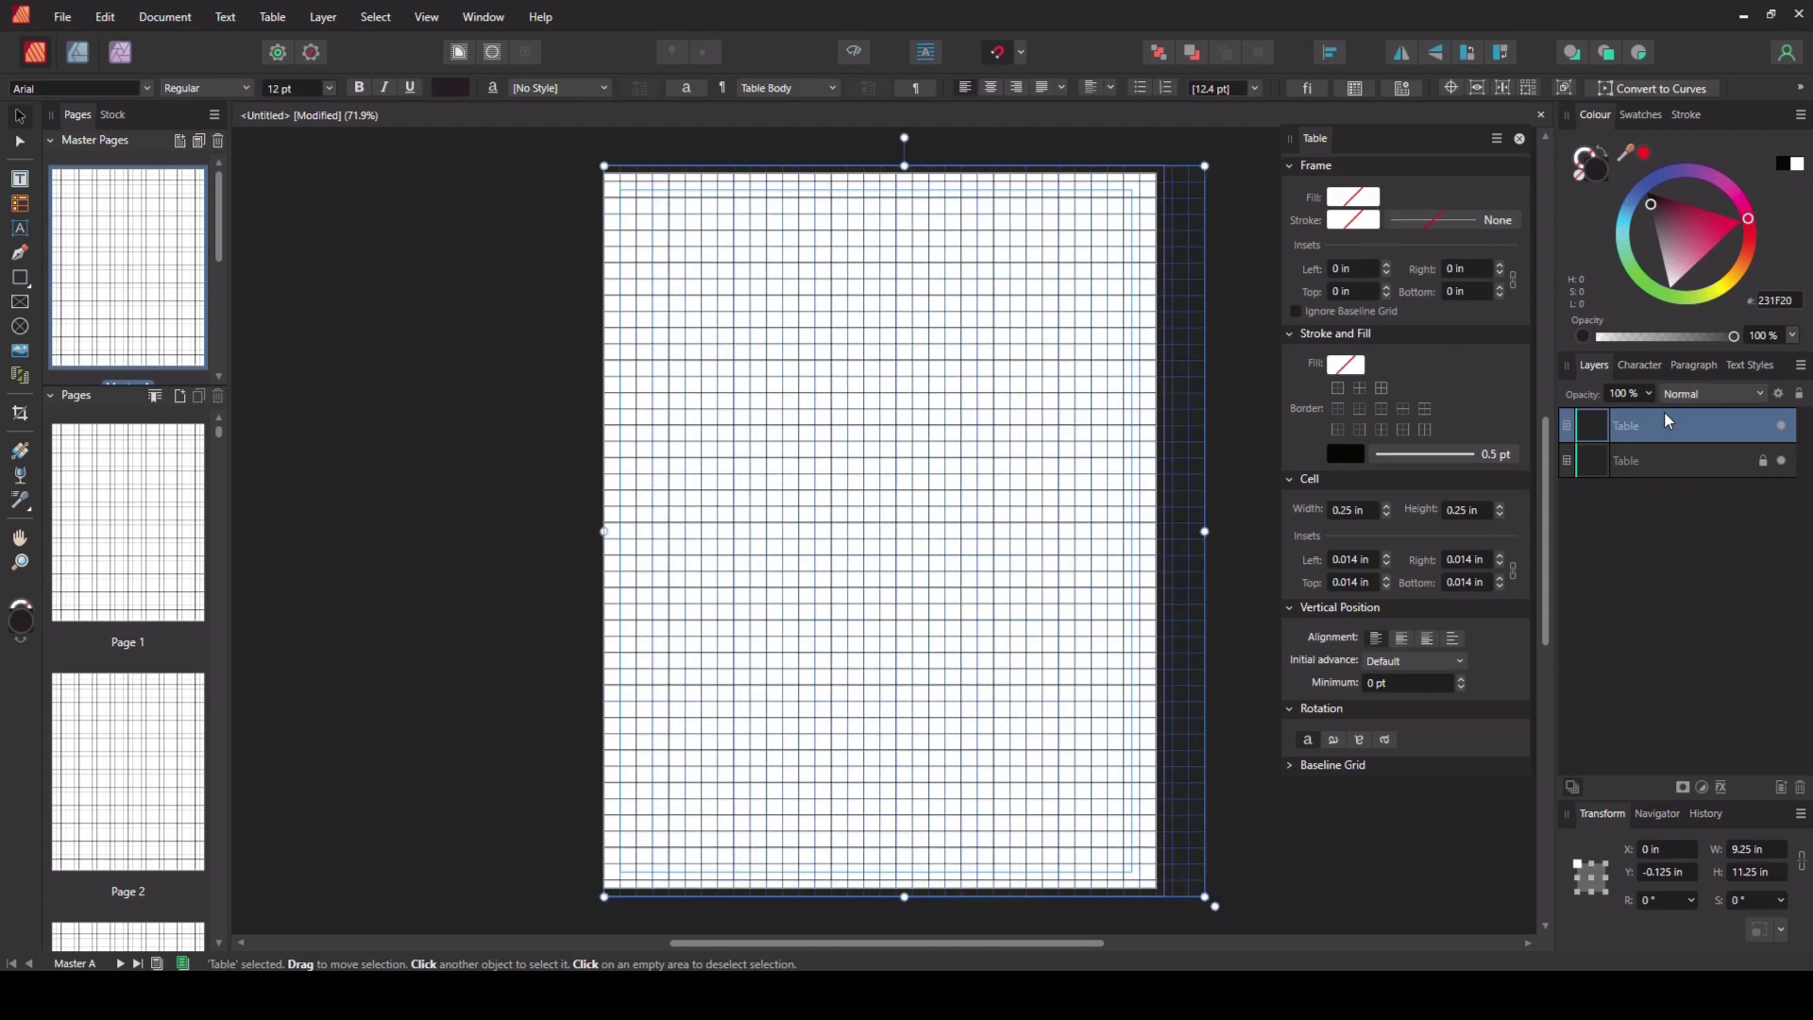
click(1499, 455)
click(1516, 521)
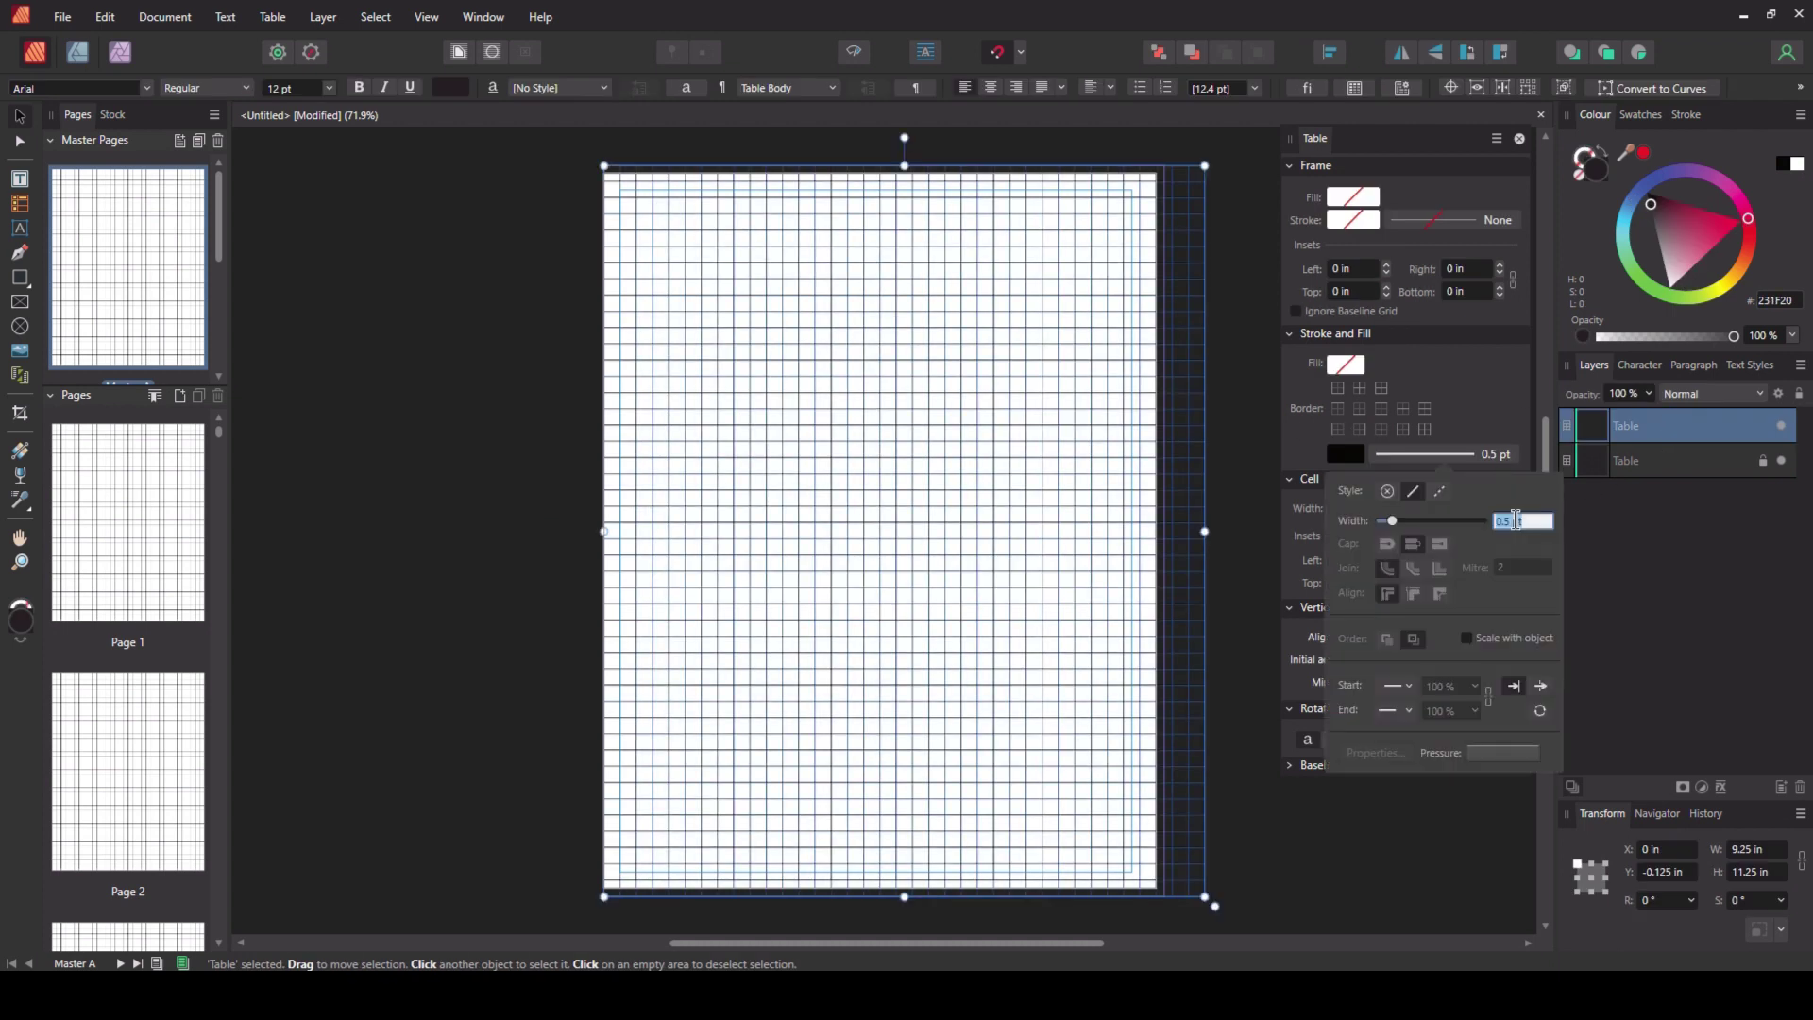
text(0.2)
key(Return)
click(522, 434)
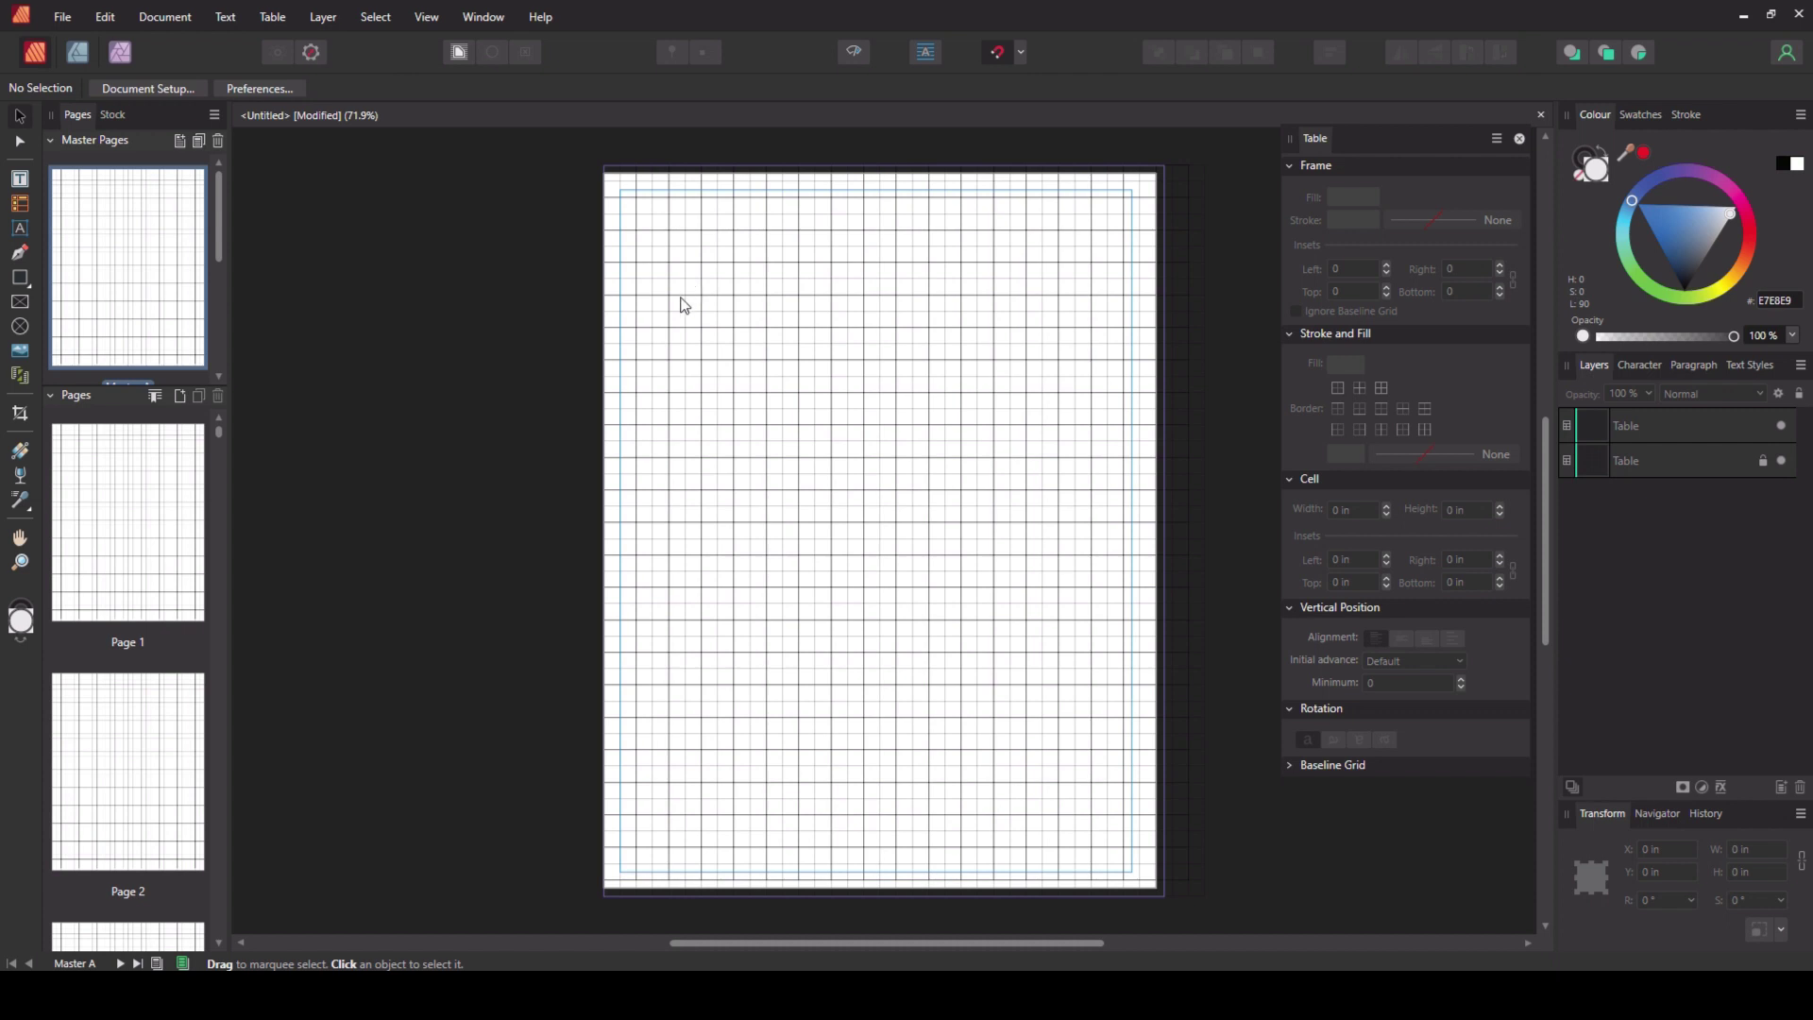
Step: Give the upper Table's quarter-inch grid lines a dashed stroke style (1, 1, 0, 0 pattern)
scroll(755, 369, up, 5)
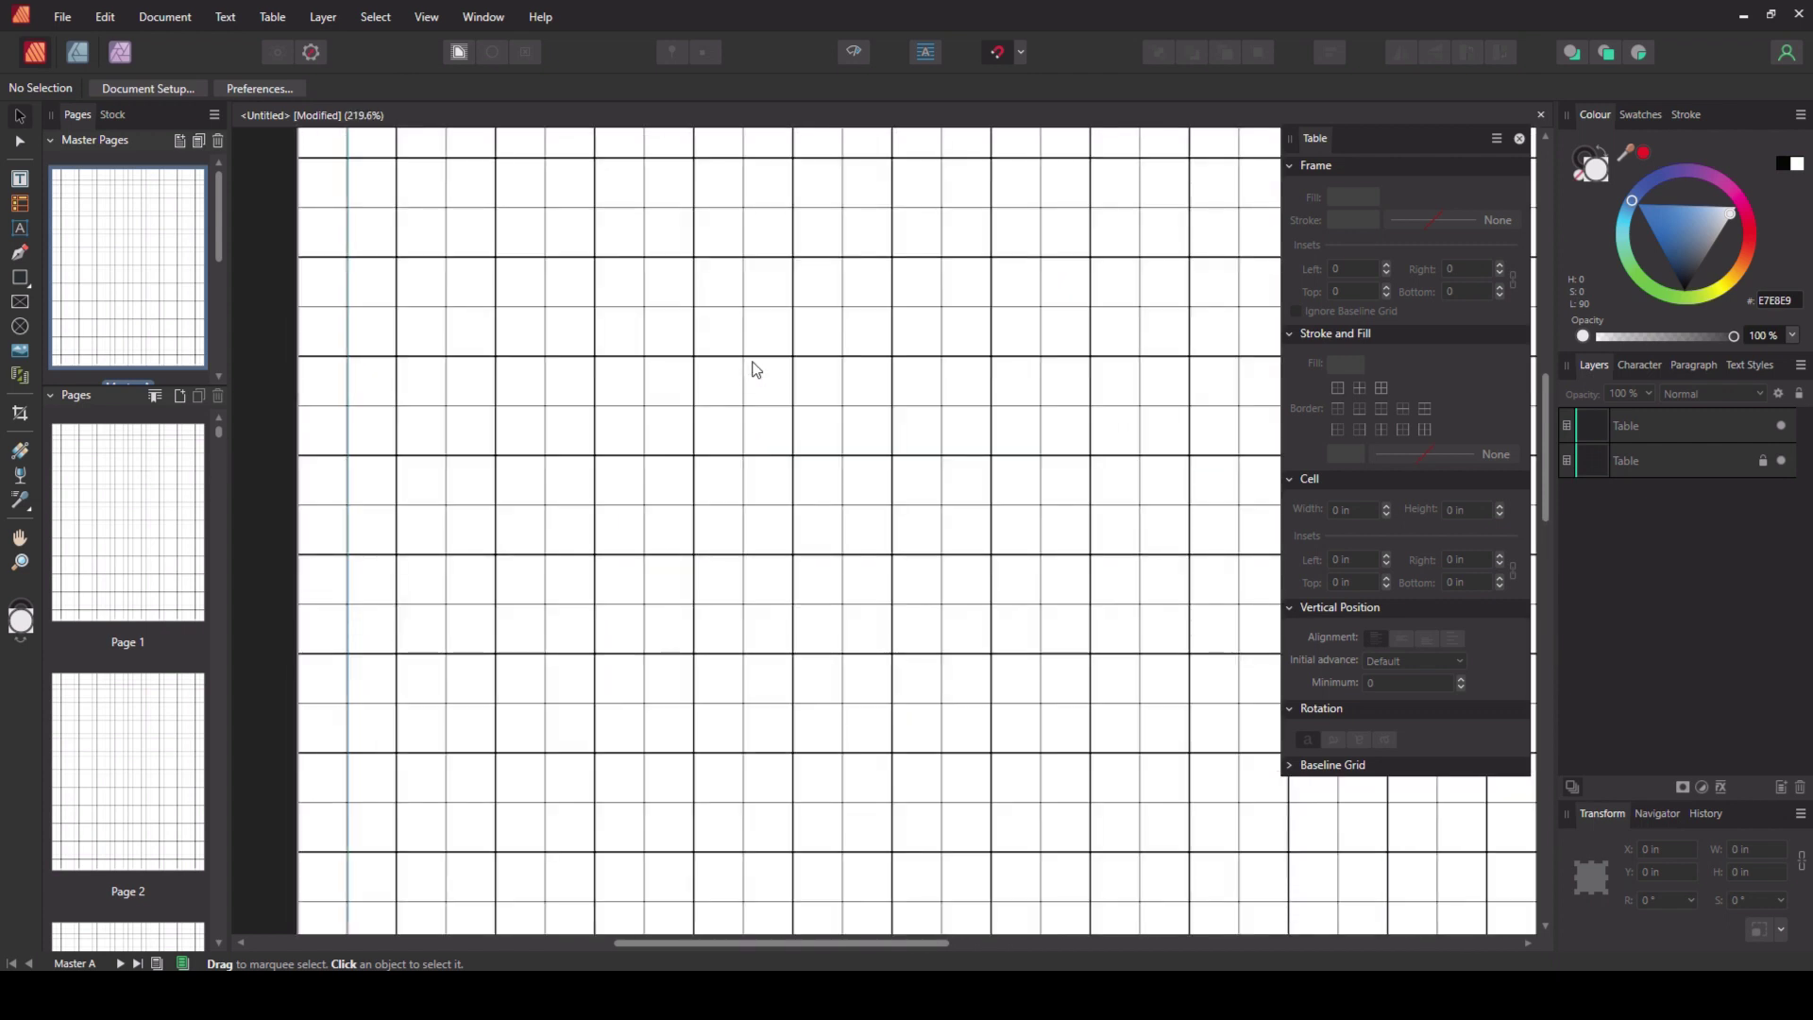
scroll(761, 349, down, 5)
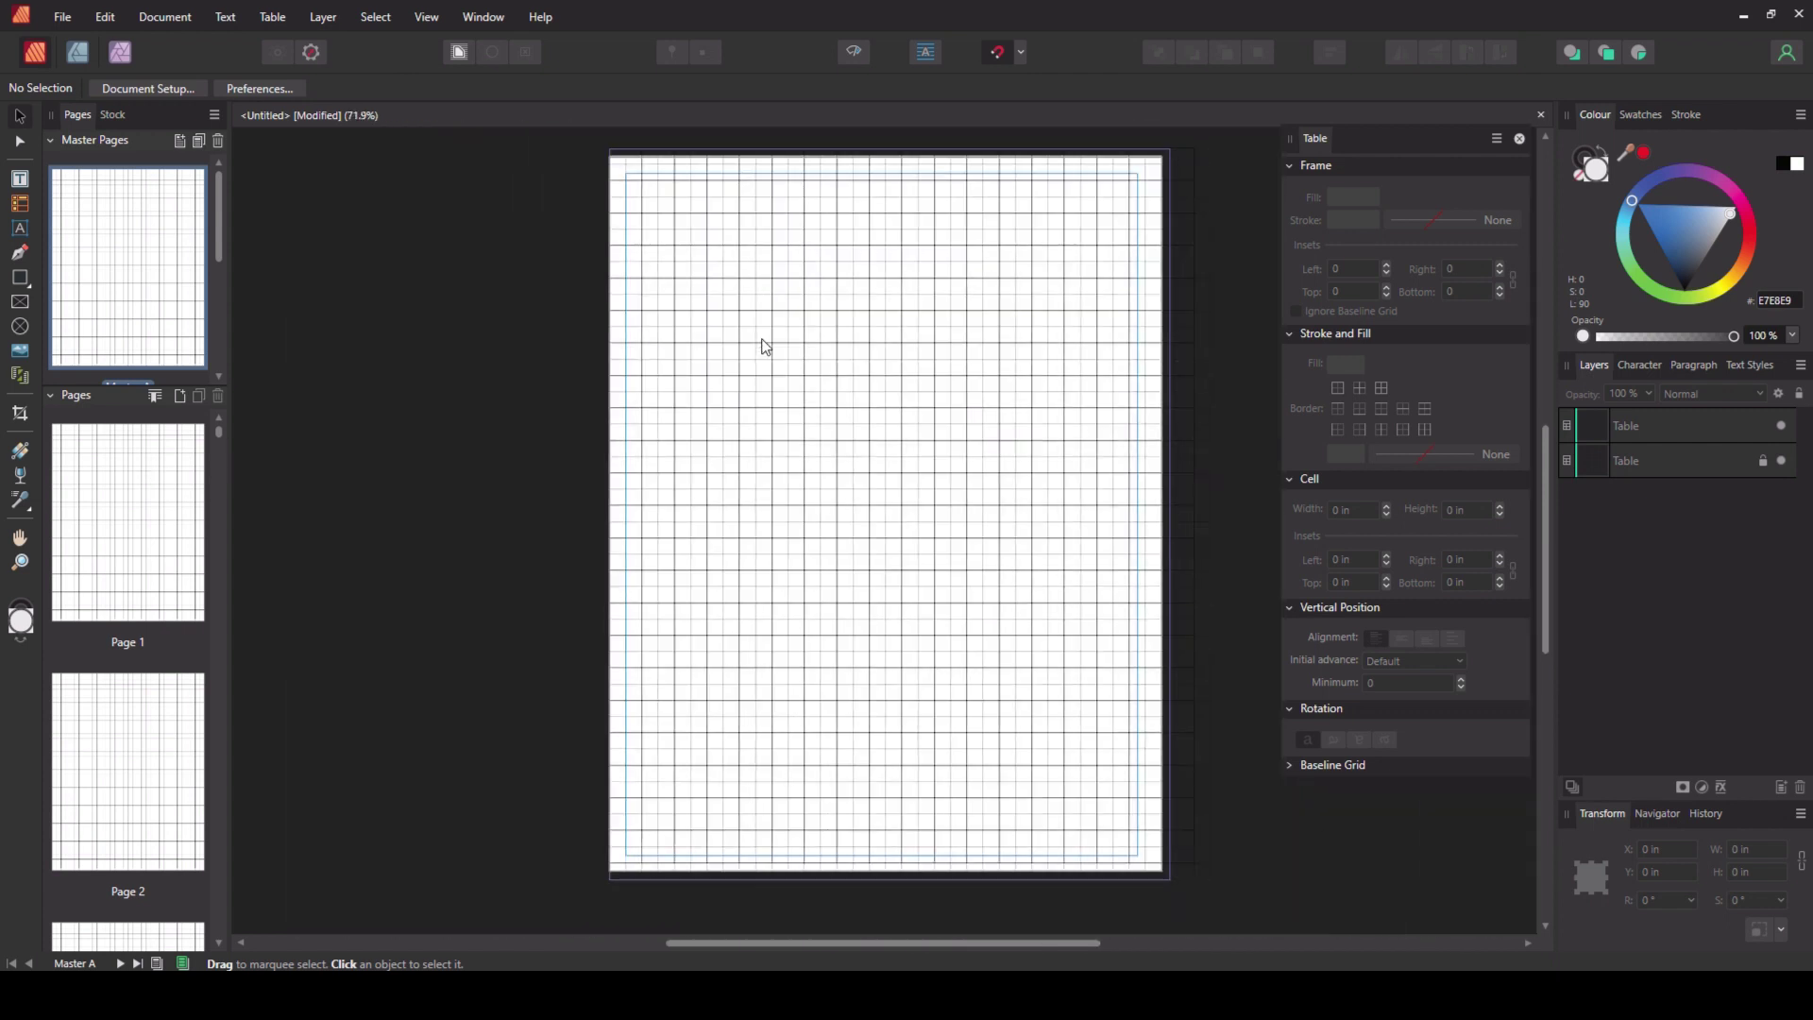
click(1628, 428)
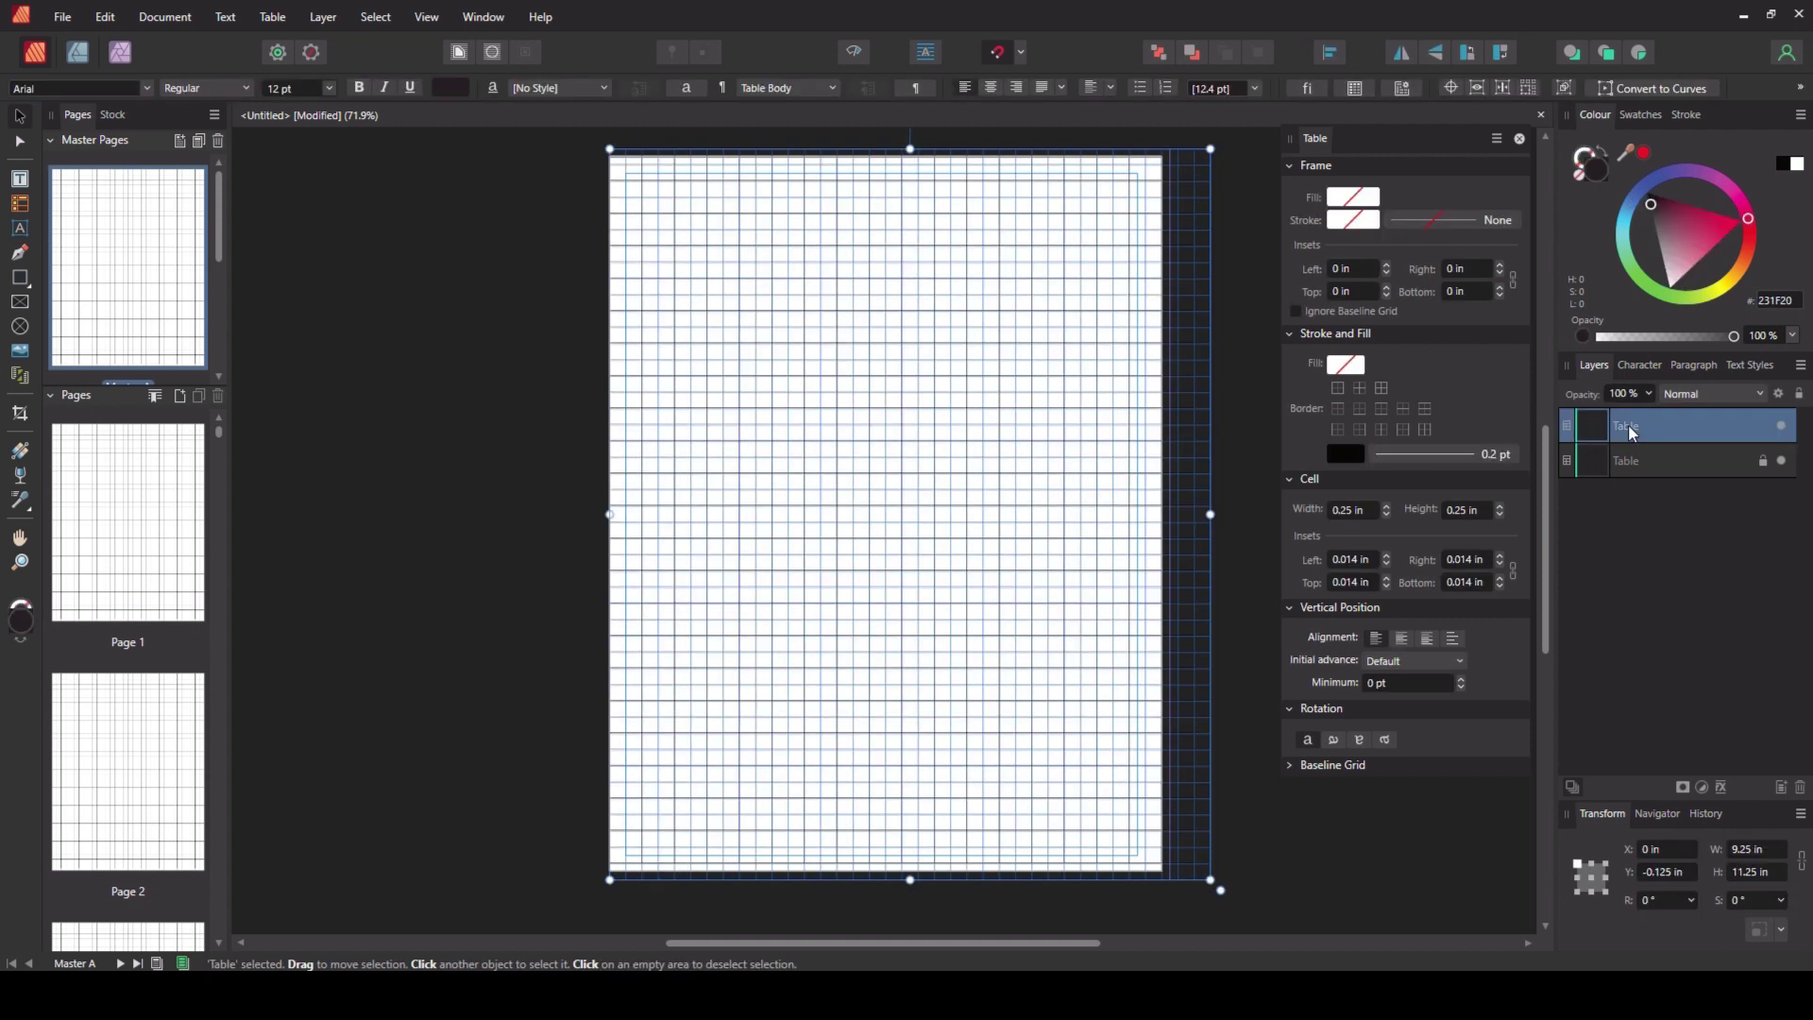
click(1409, 454)
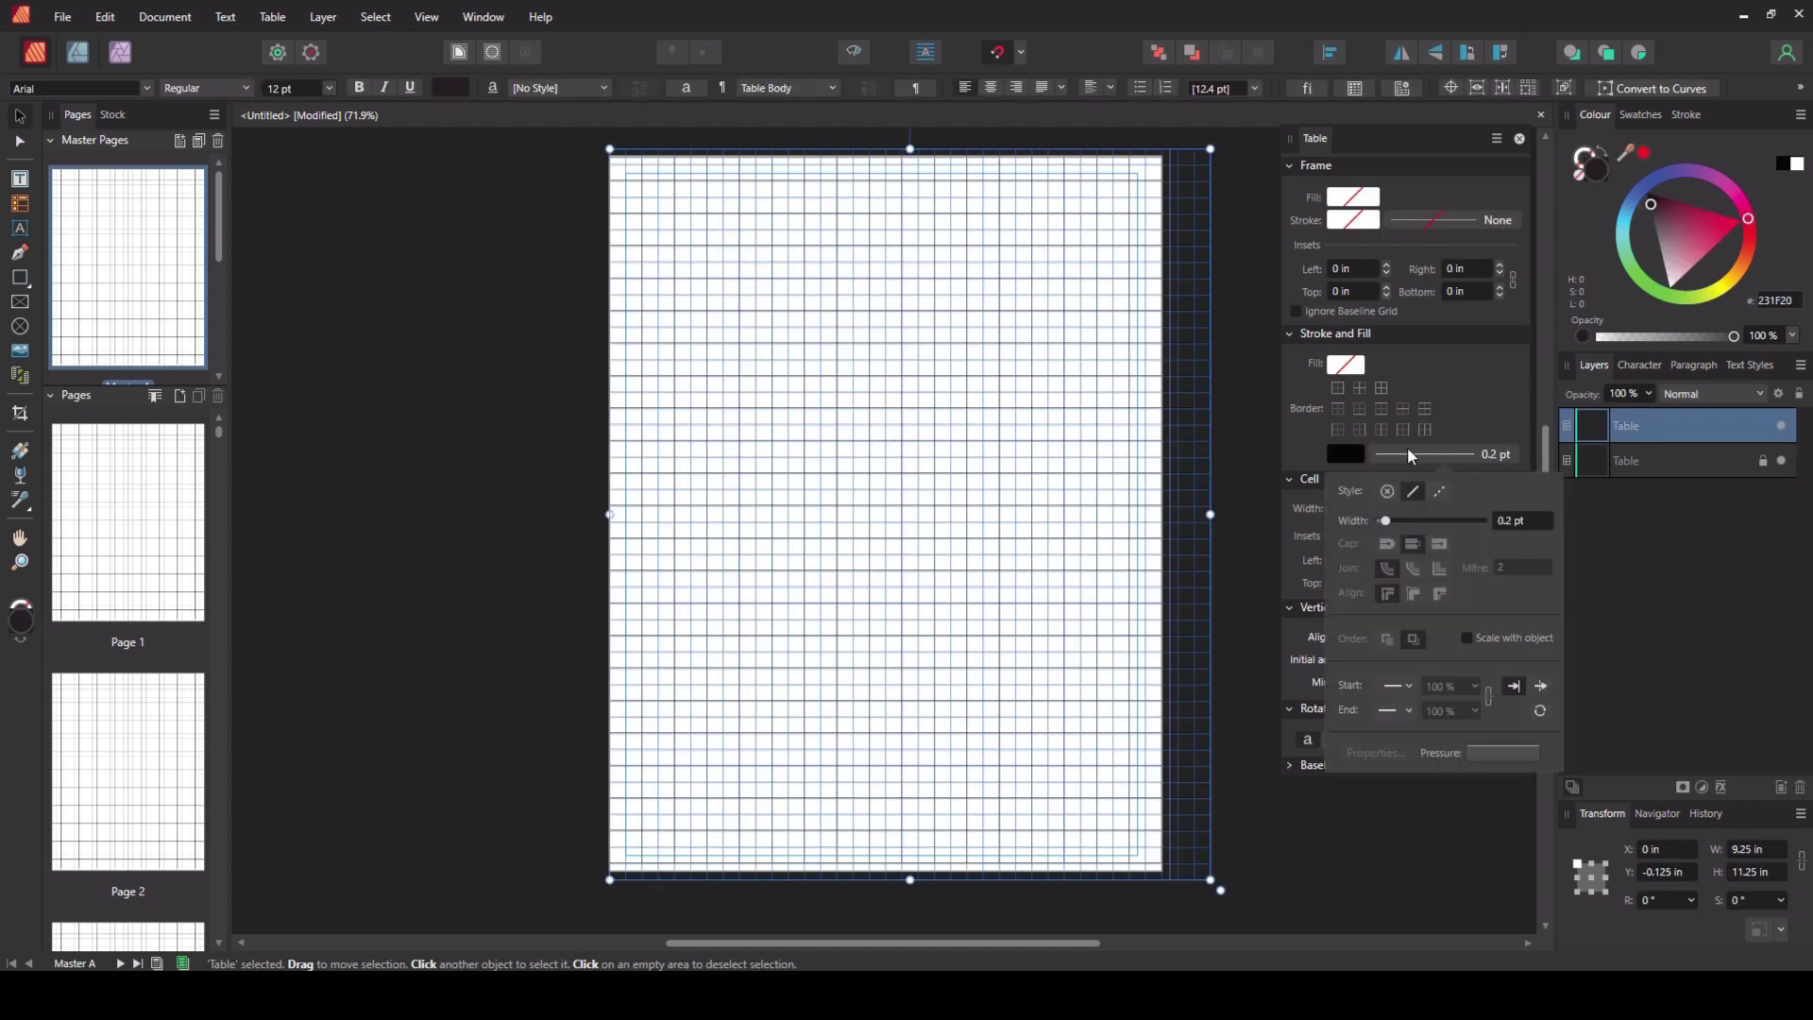
click(1440, 493)
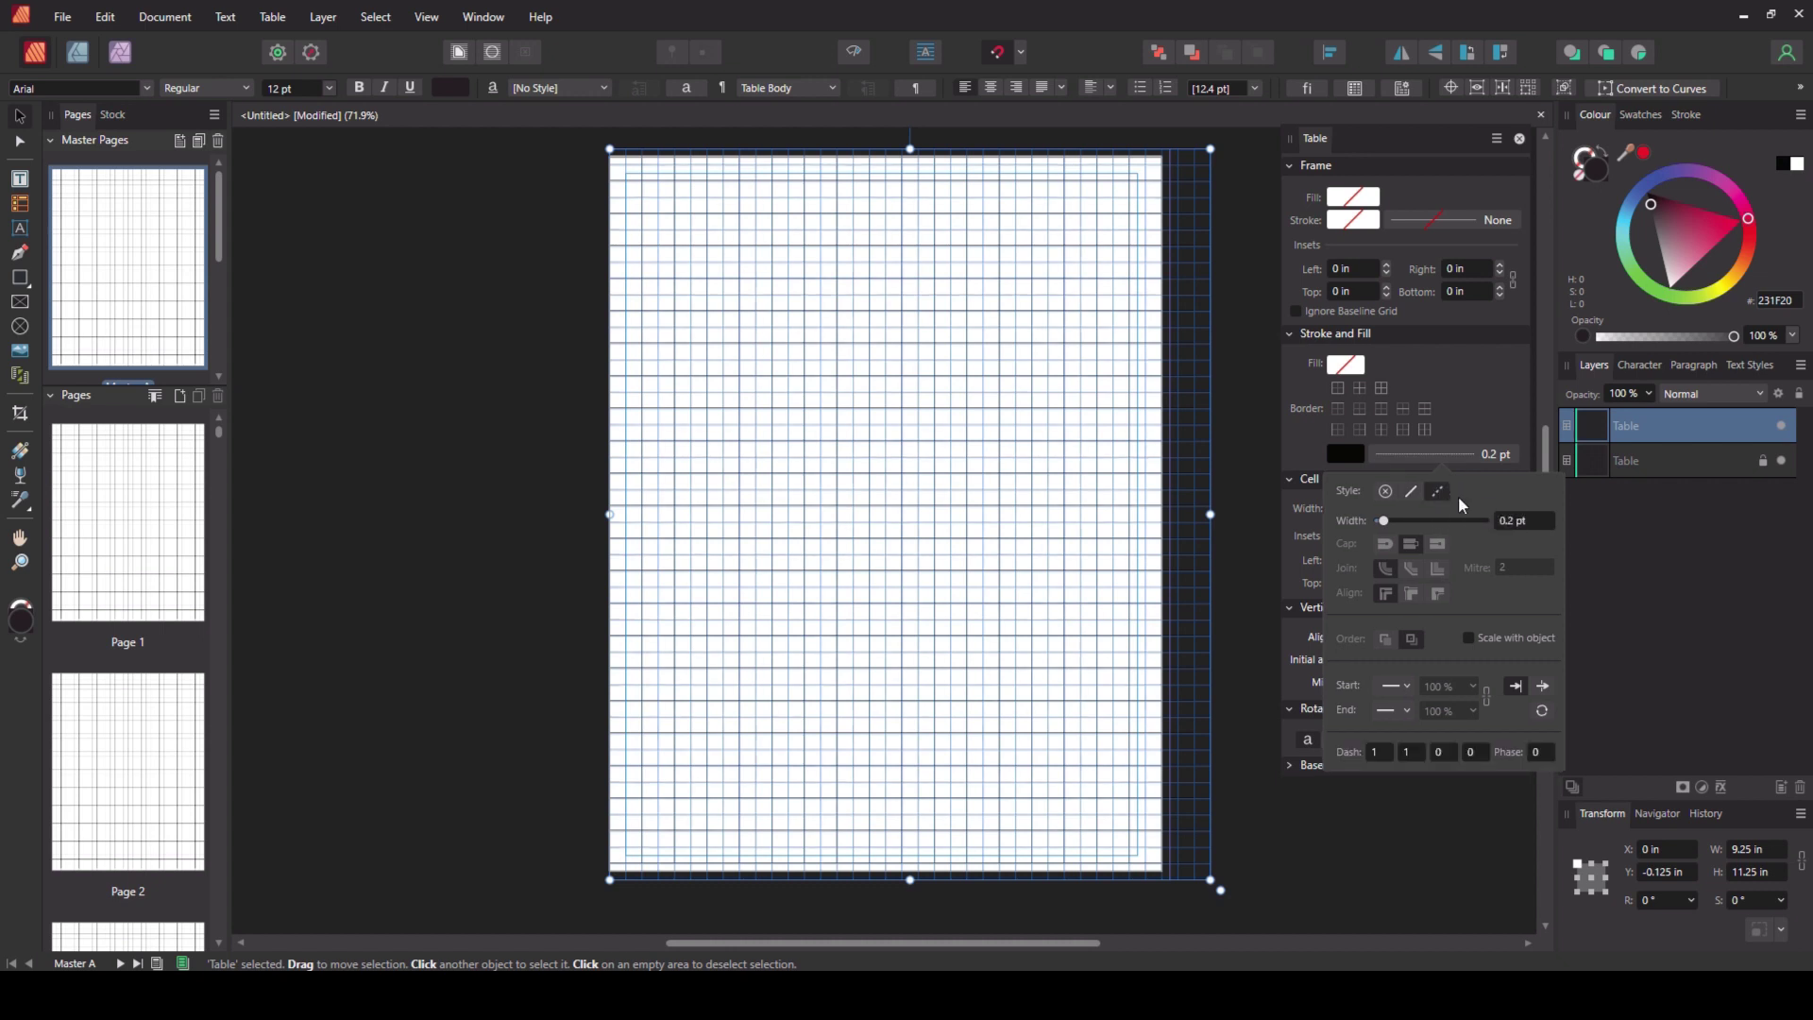
click(463, 444)
scroll(822, 417, up, 5)
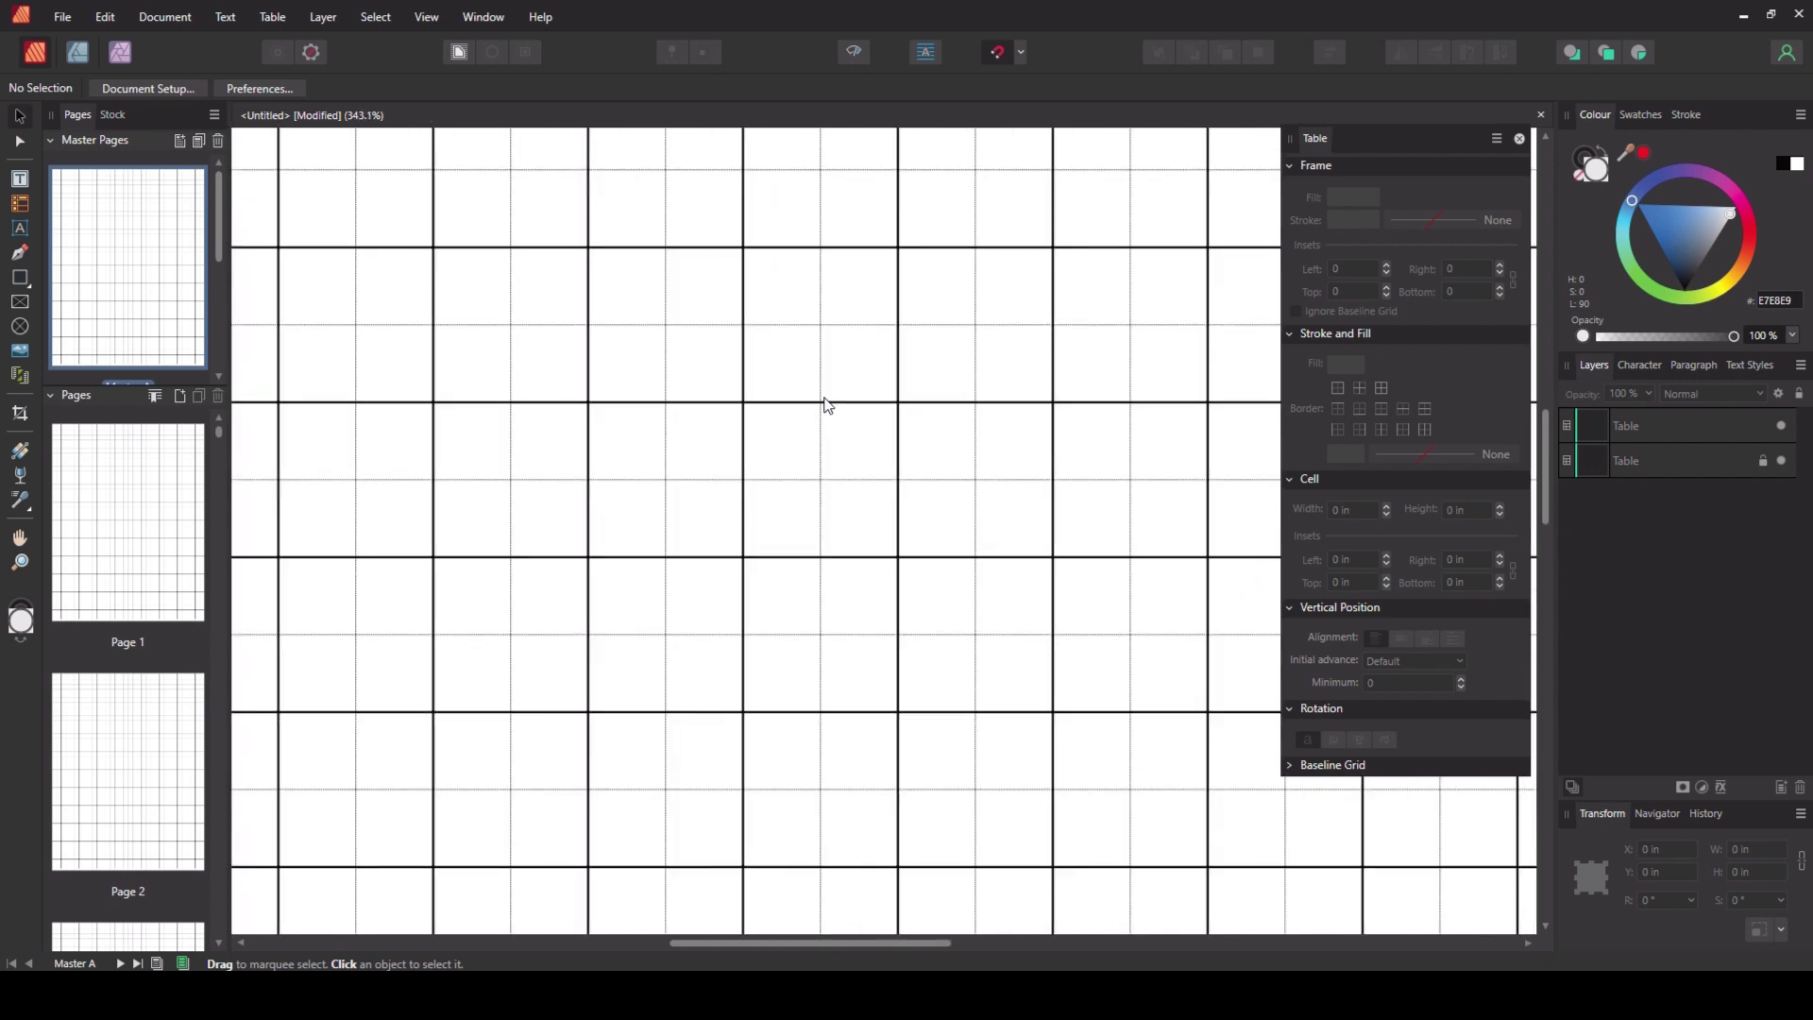
scroll(824, 416, down, 5)
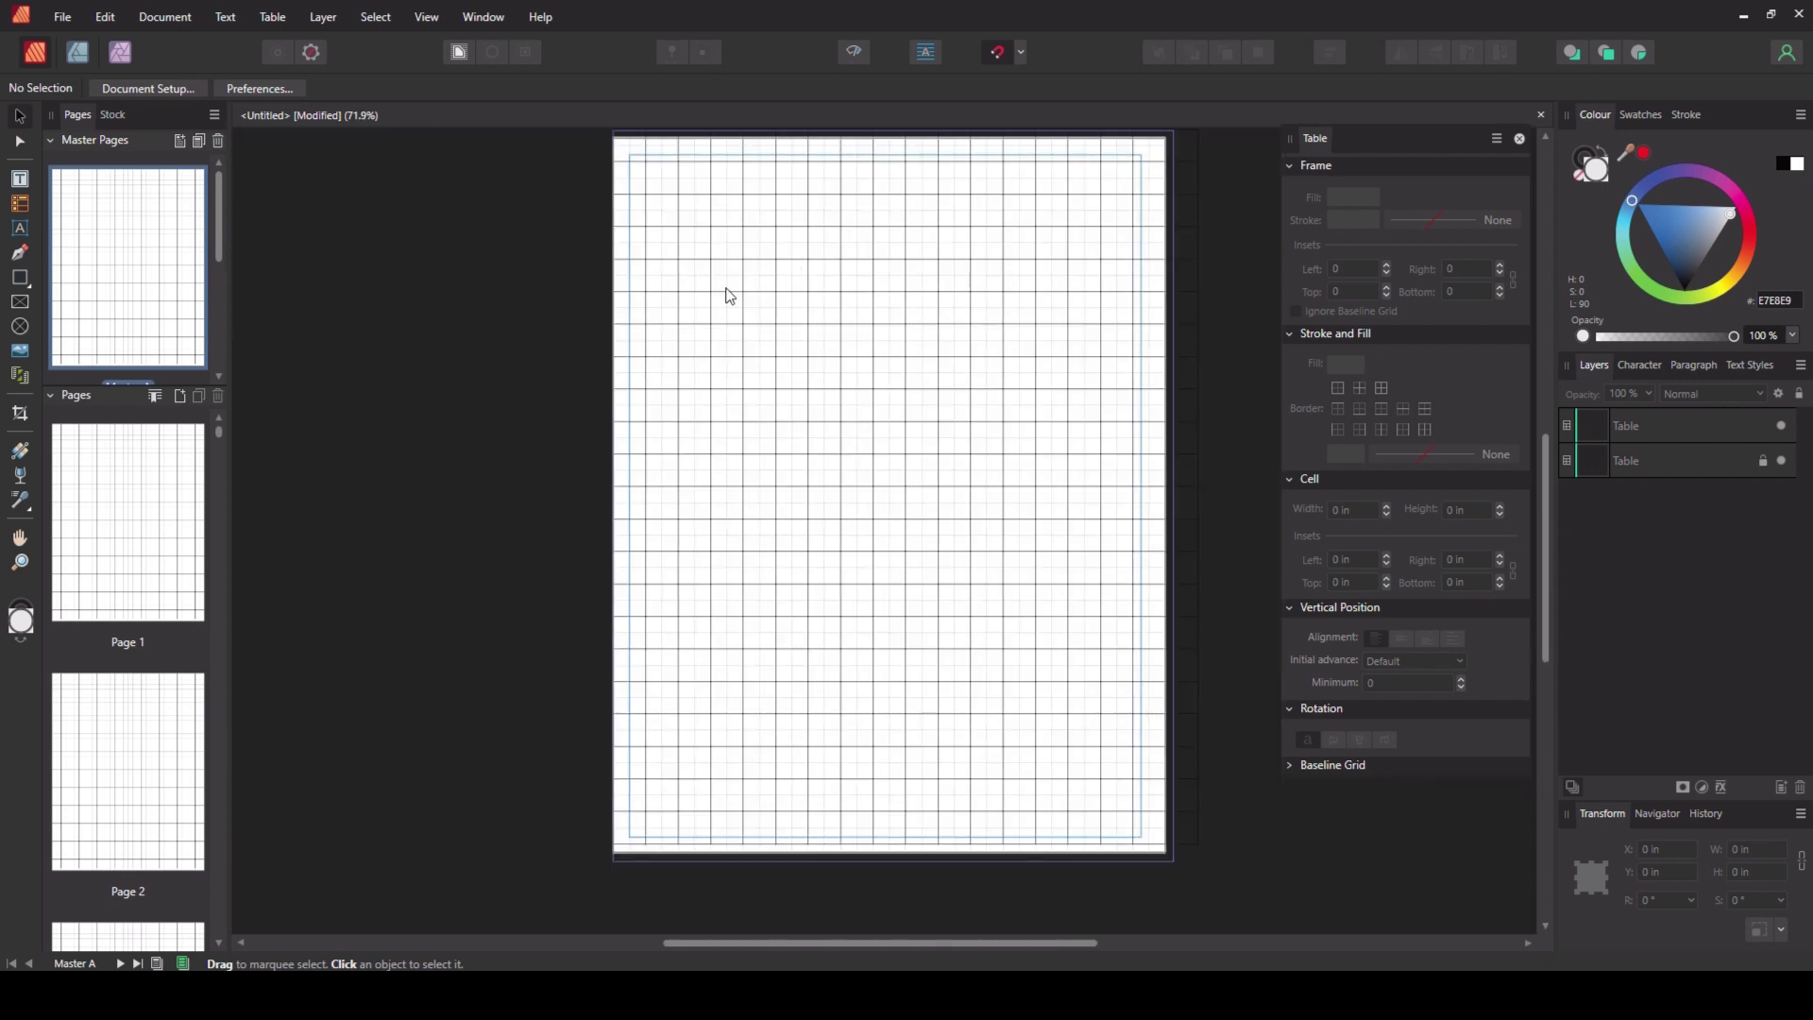
Step: Scroll around the page to check the finished half-inch and quarter-inch grid
scroll(732, 297, up, 1)
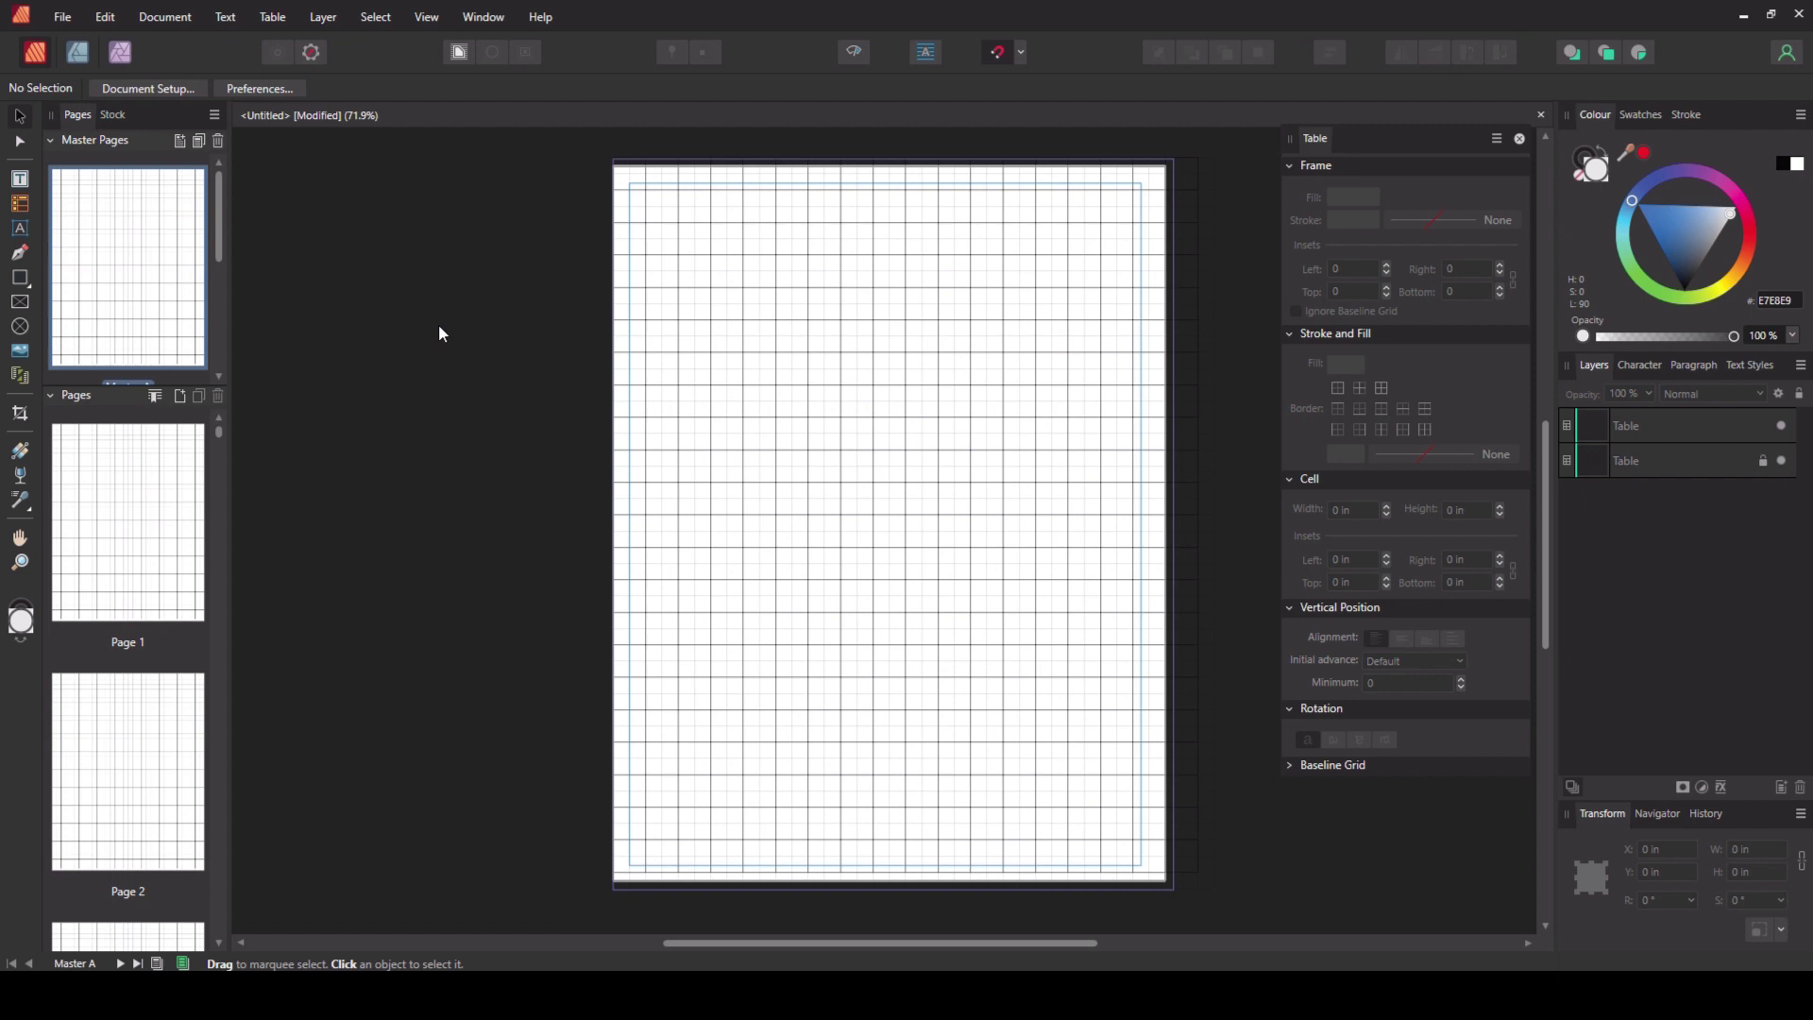
scroll(440, 332, right, 1)
scroll(440, 333, up, 1)
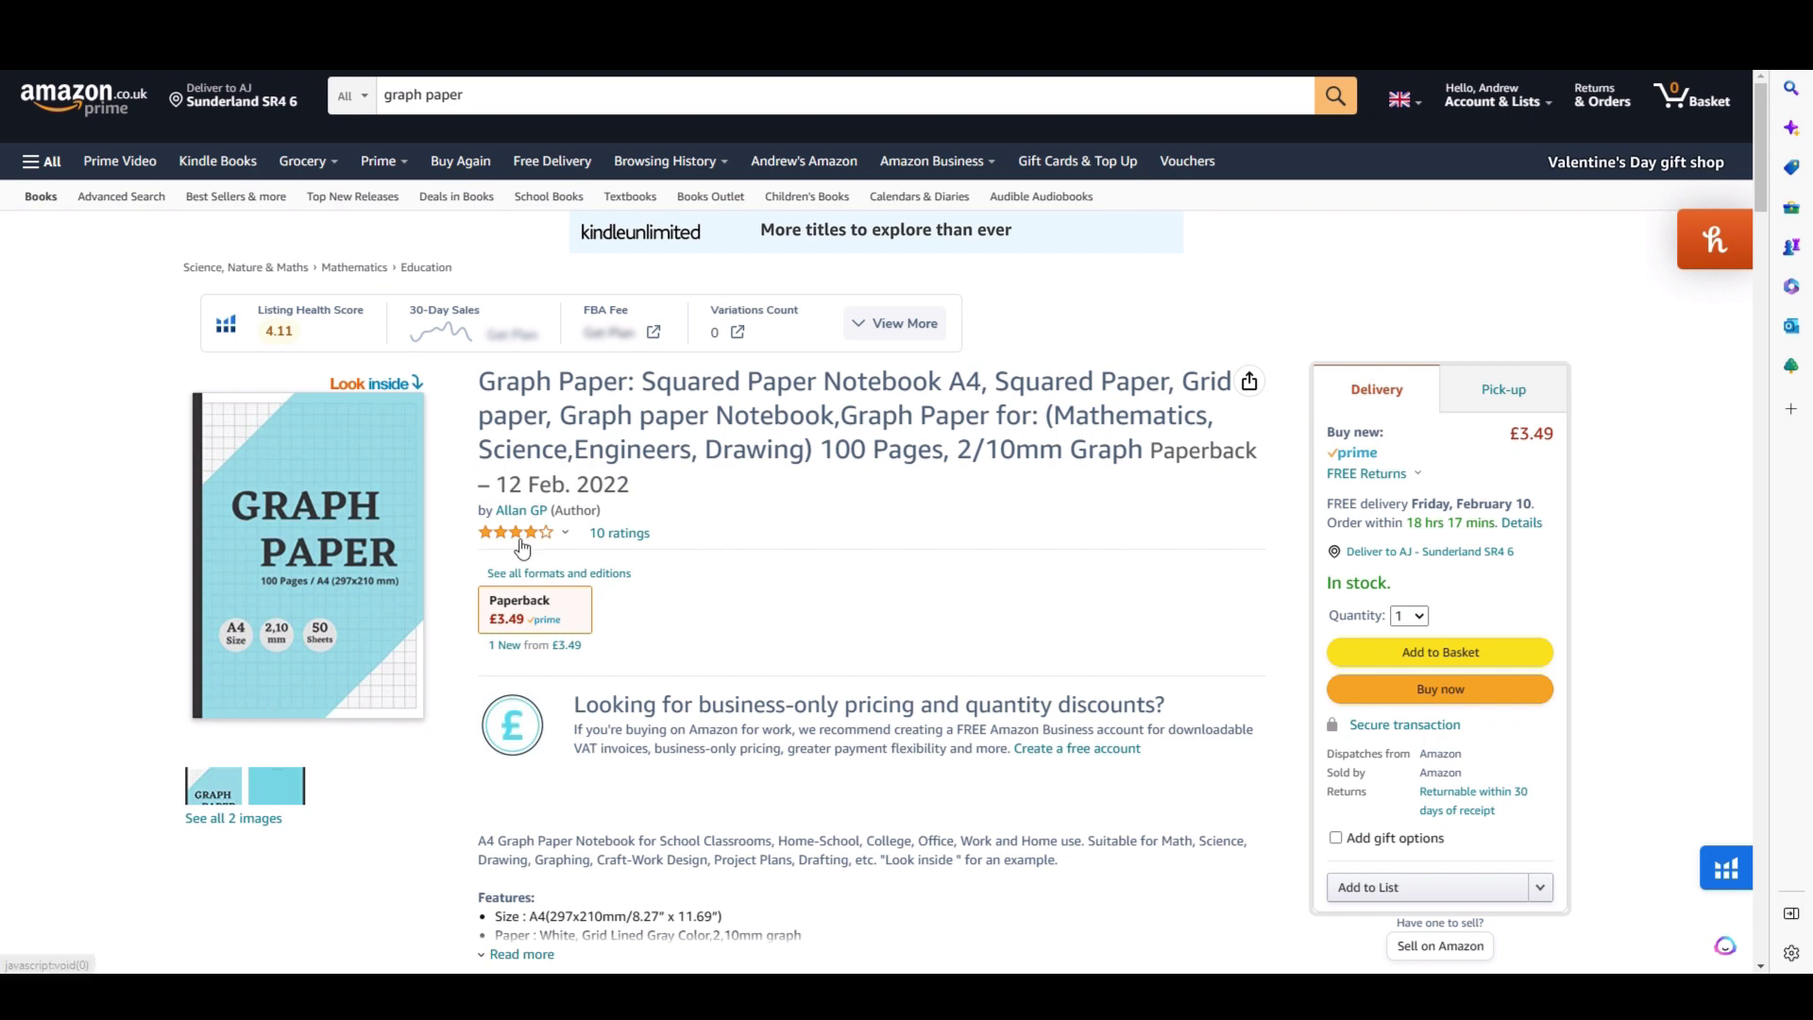
mouse_move(517, 534)
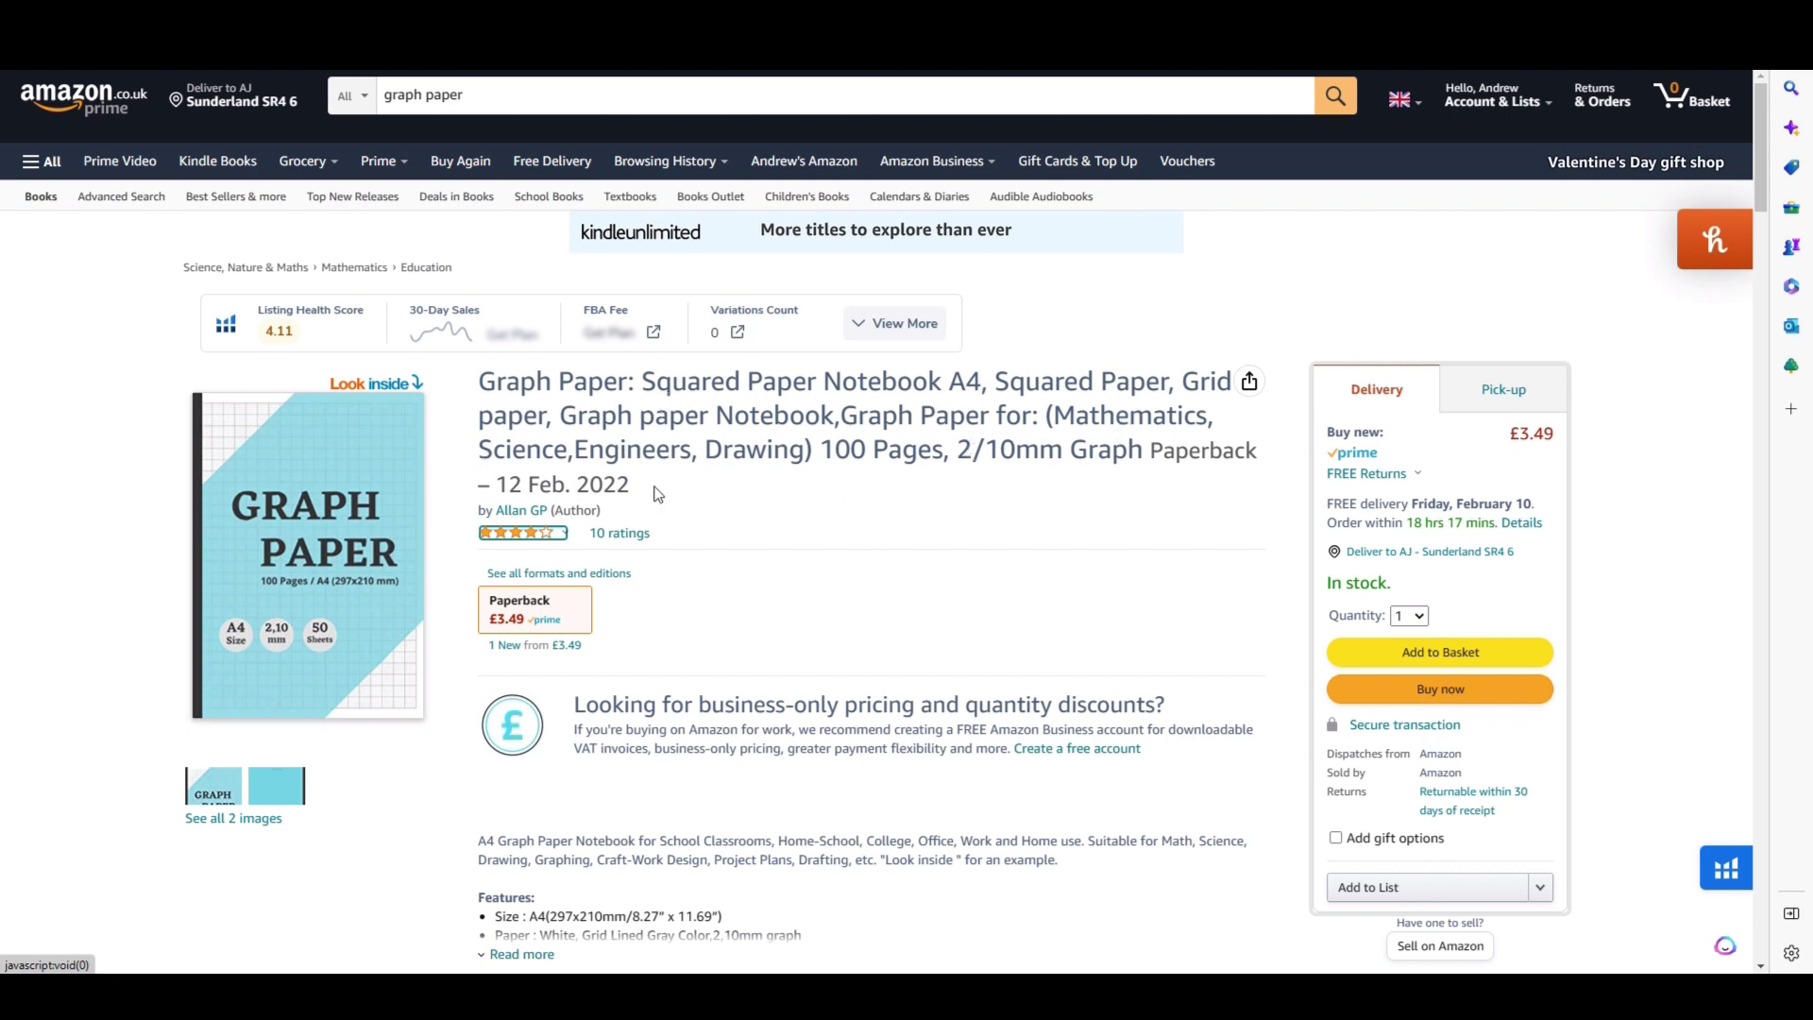
Step: Open the A4 Graph Paper notebook's Look Inside sample and scroll through its grid pages
click(295, 531)
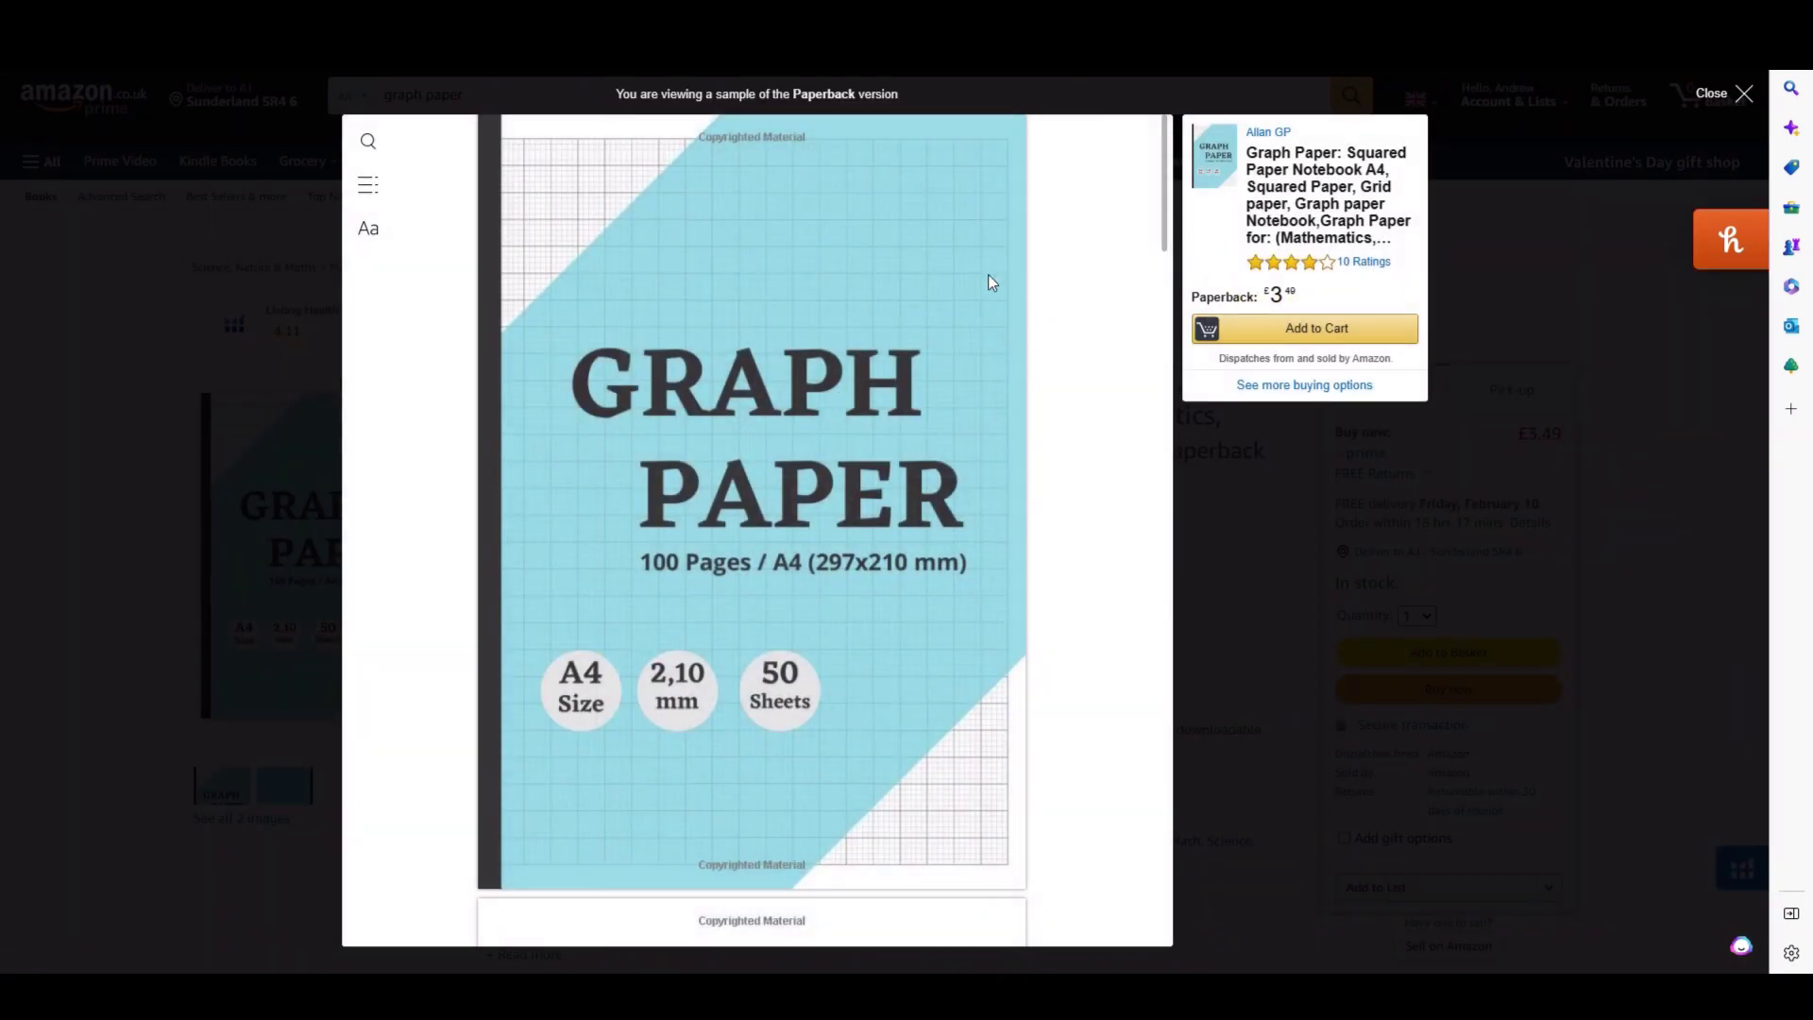
scroll(988, 274, down, 10)
scroll(991, 284, down, 3)
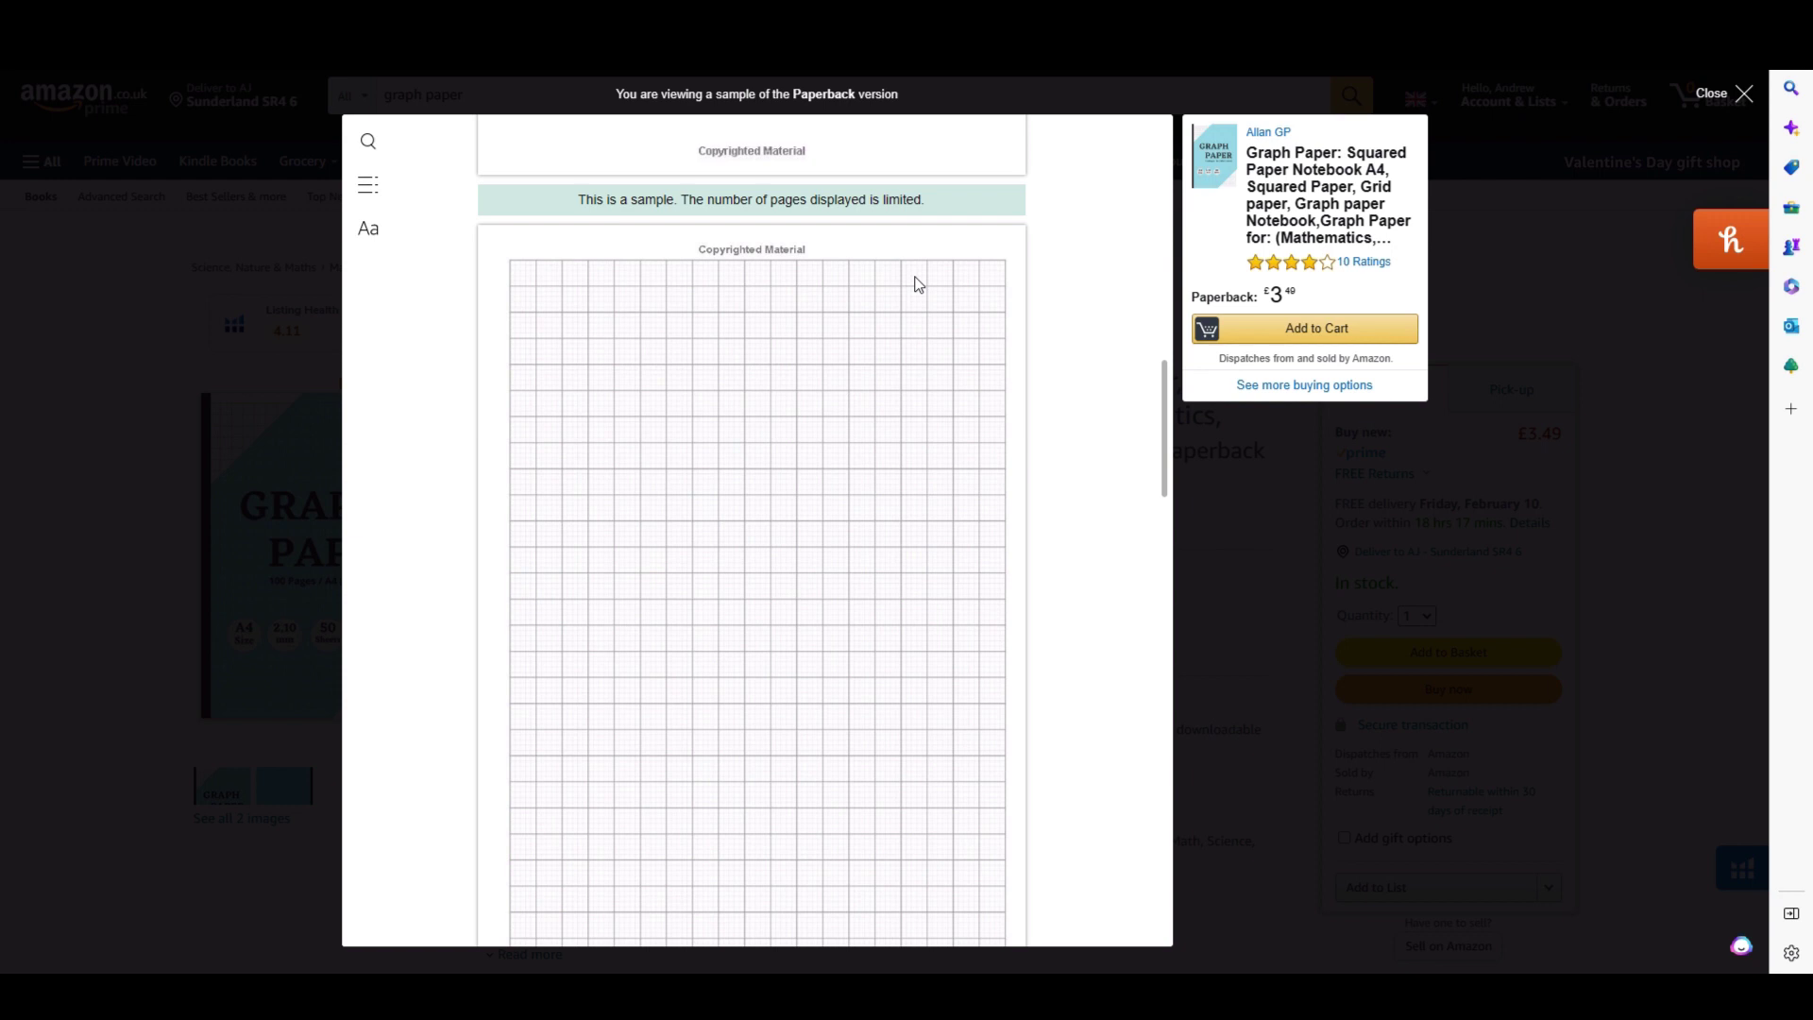
scroll(918, 283, down, 10)
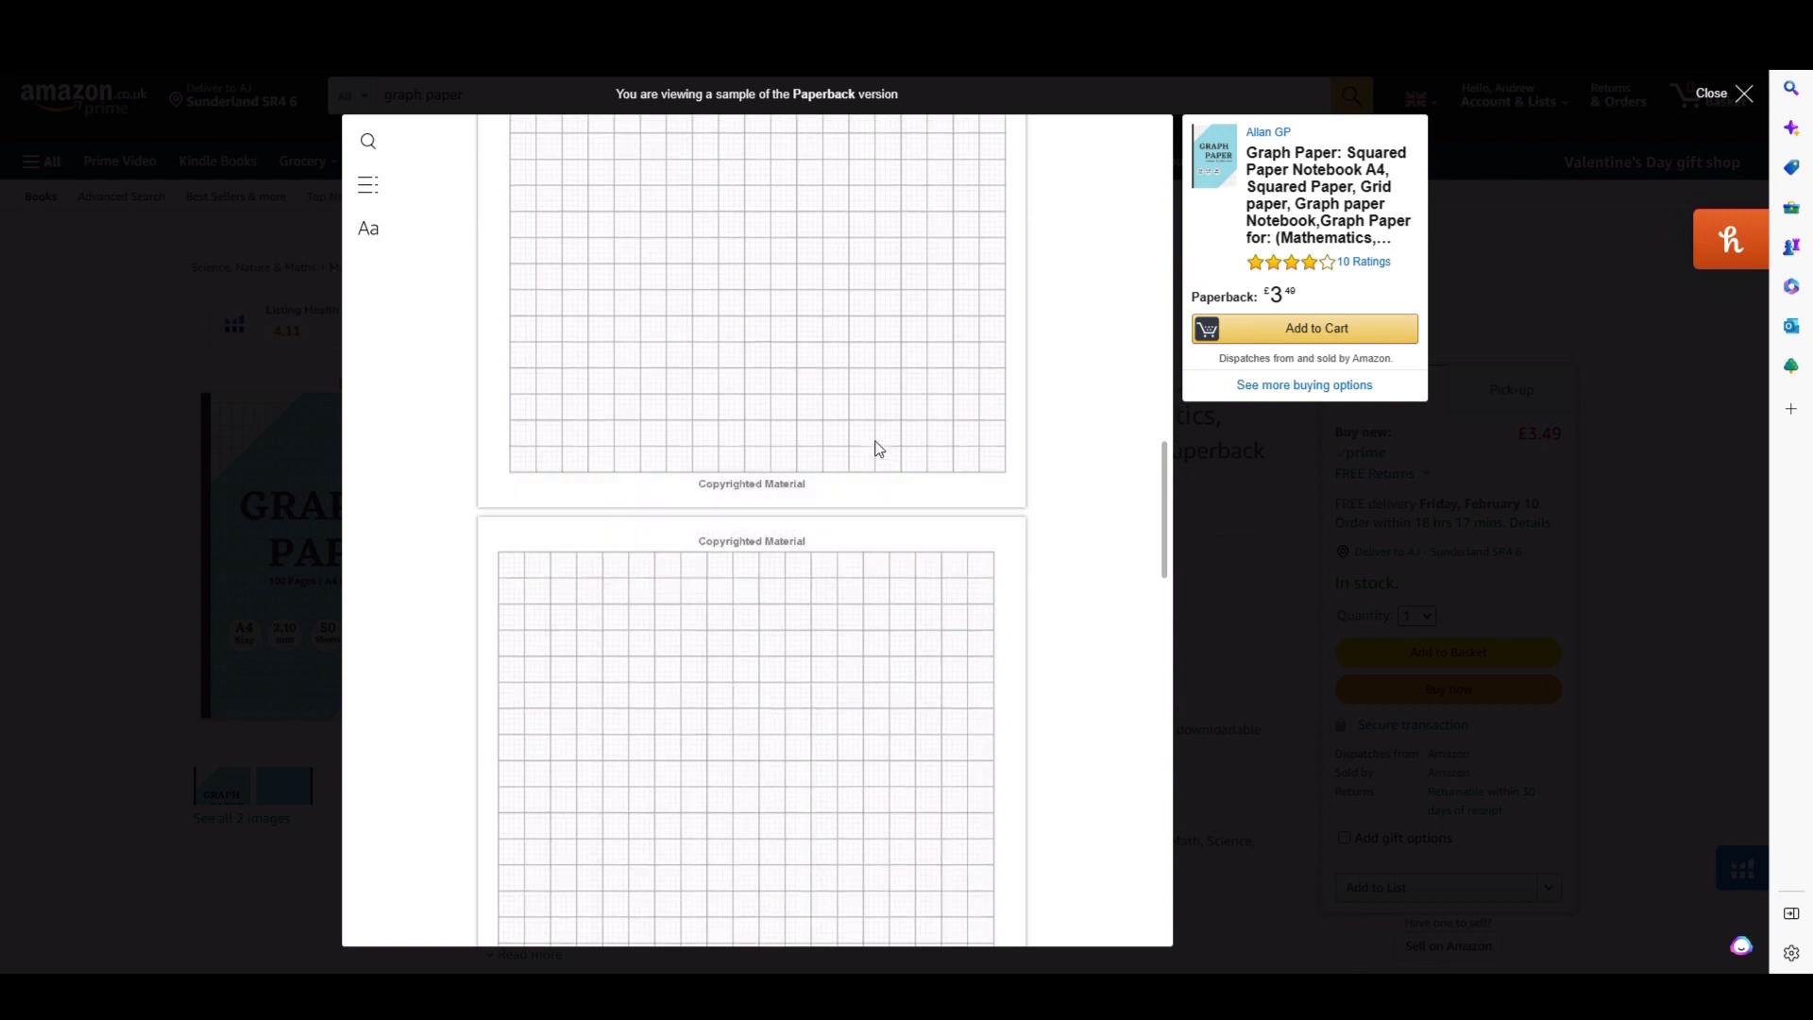
scroll(1077, 400, down, 8)
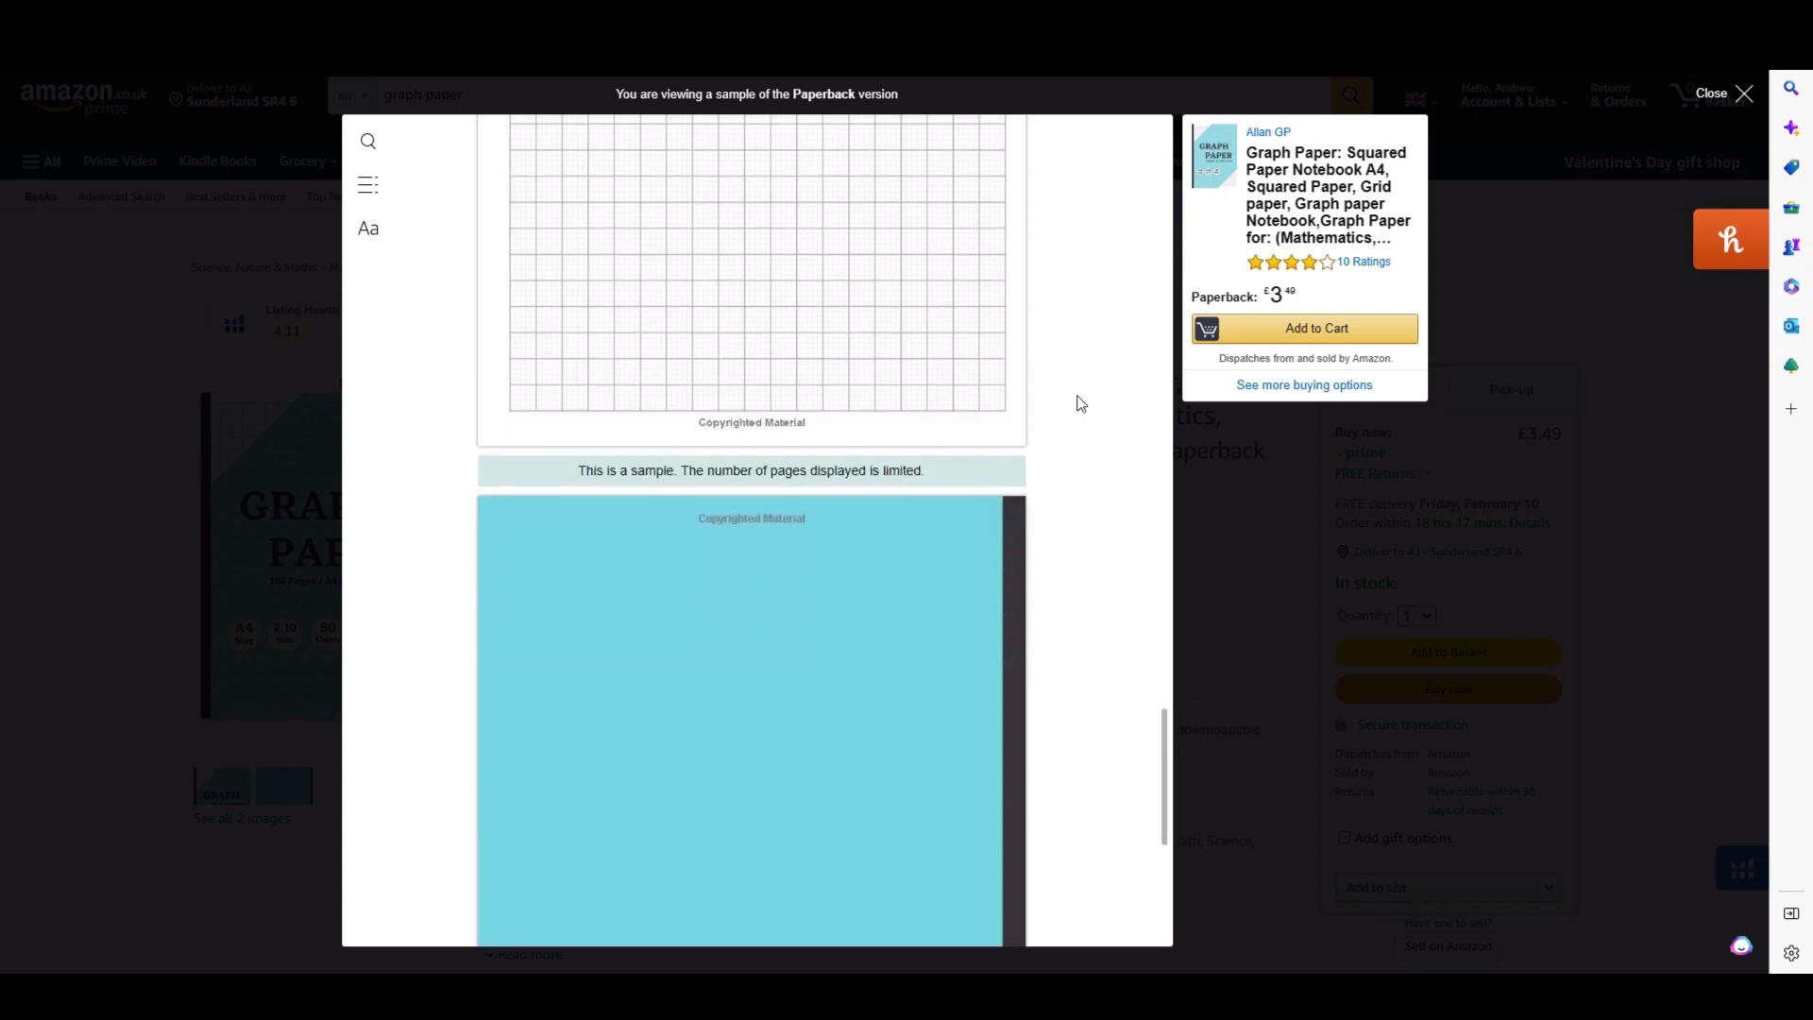
scroll(1085, 400, up, 5)
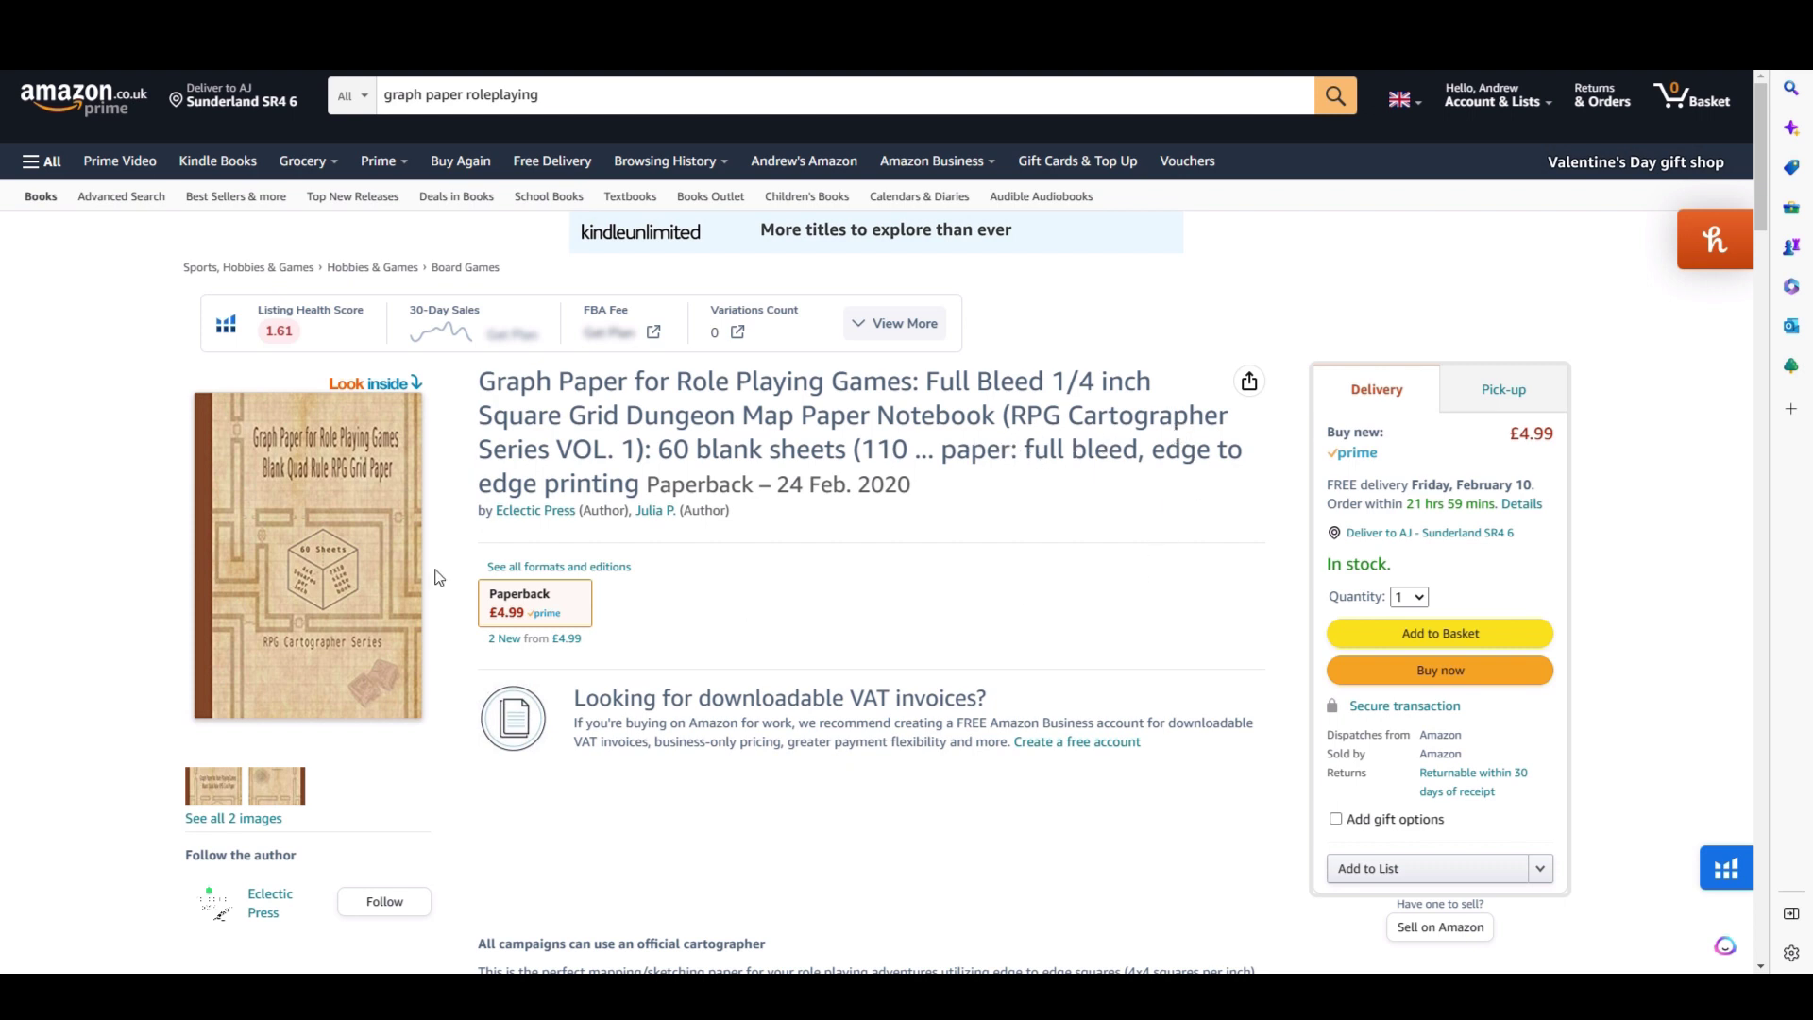
Step: Open the RPG graph paper book's sample and scroll through its quarter-inch grid pages
click(337, 541)
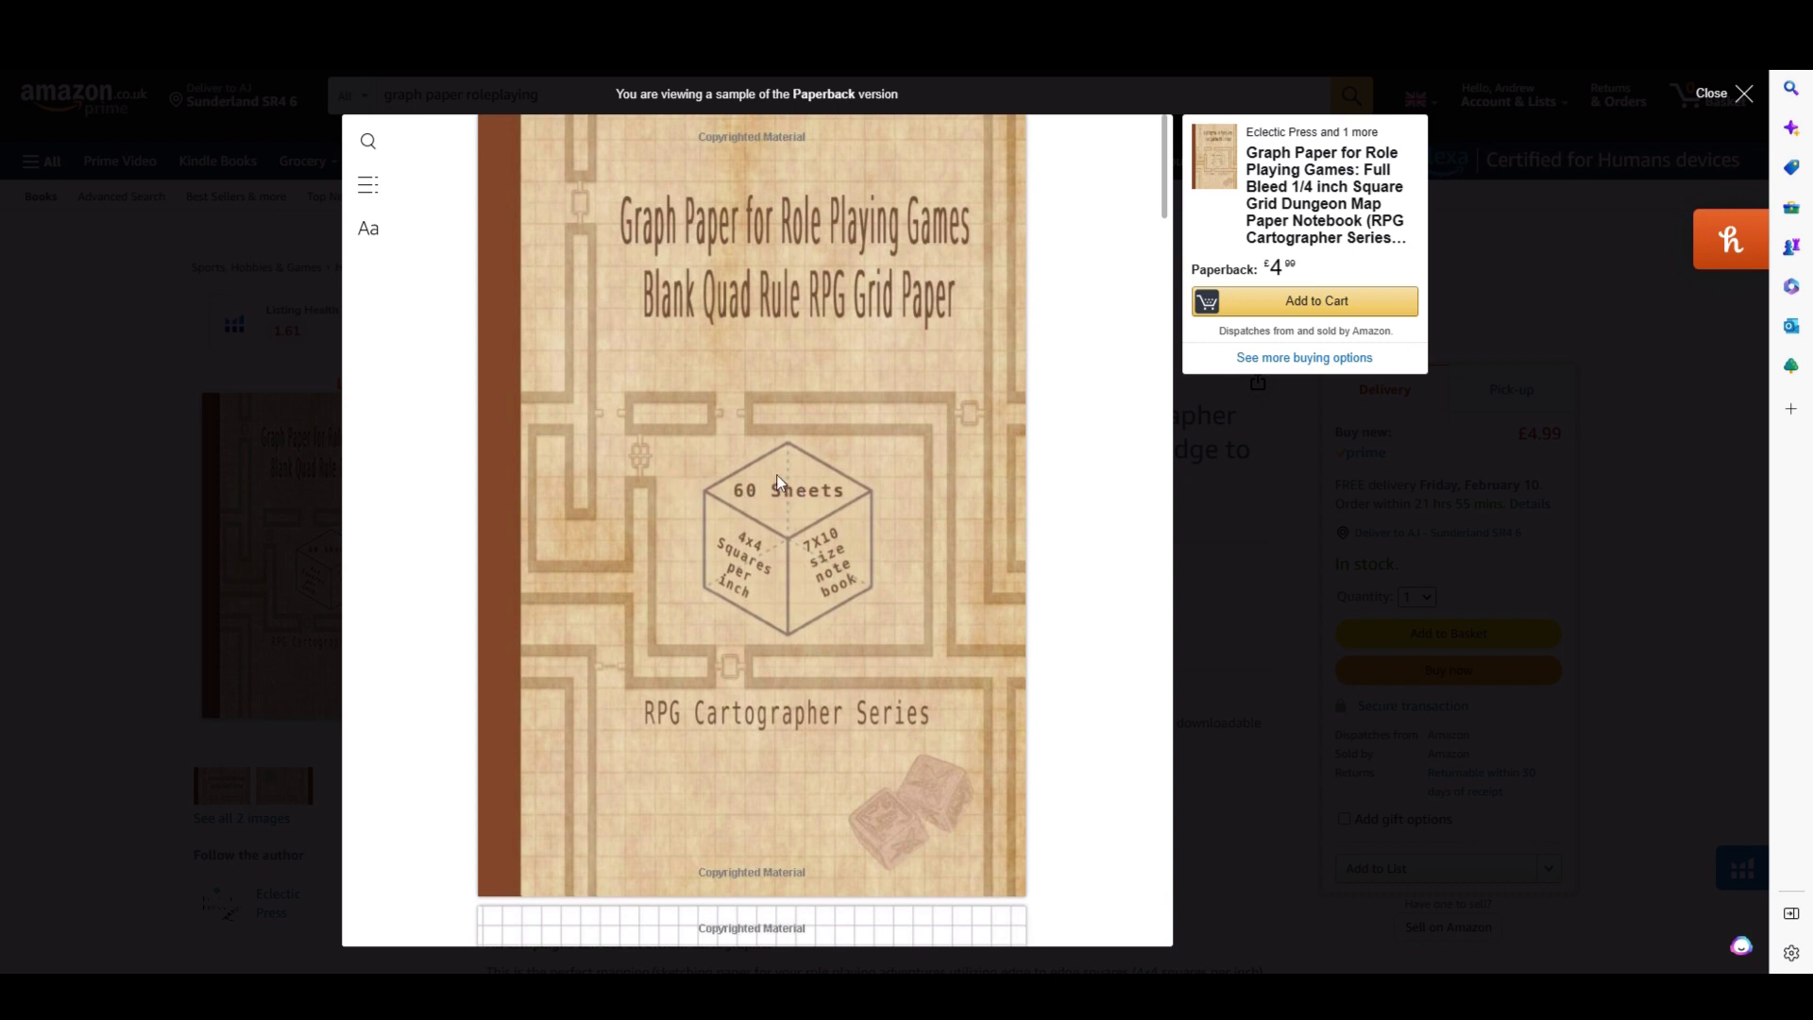
scroll(671, 491, down, 5)
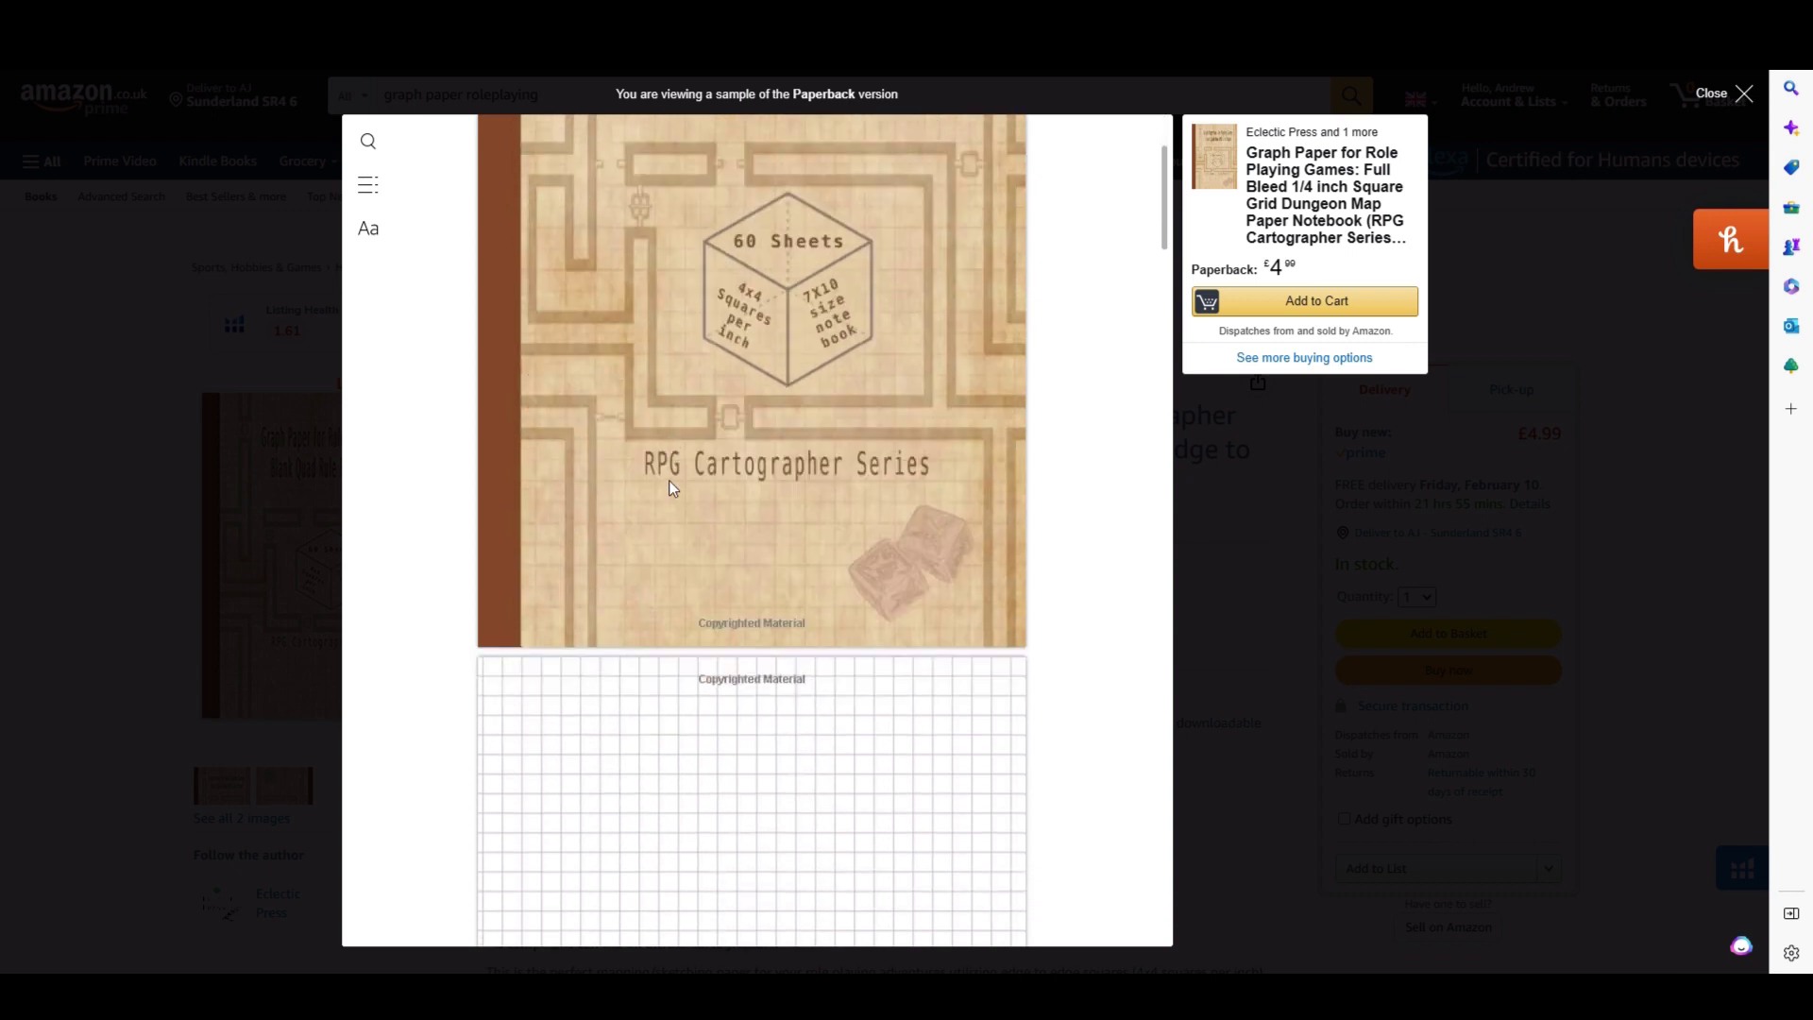
scroll(896, 465, down, 1)
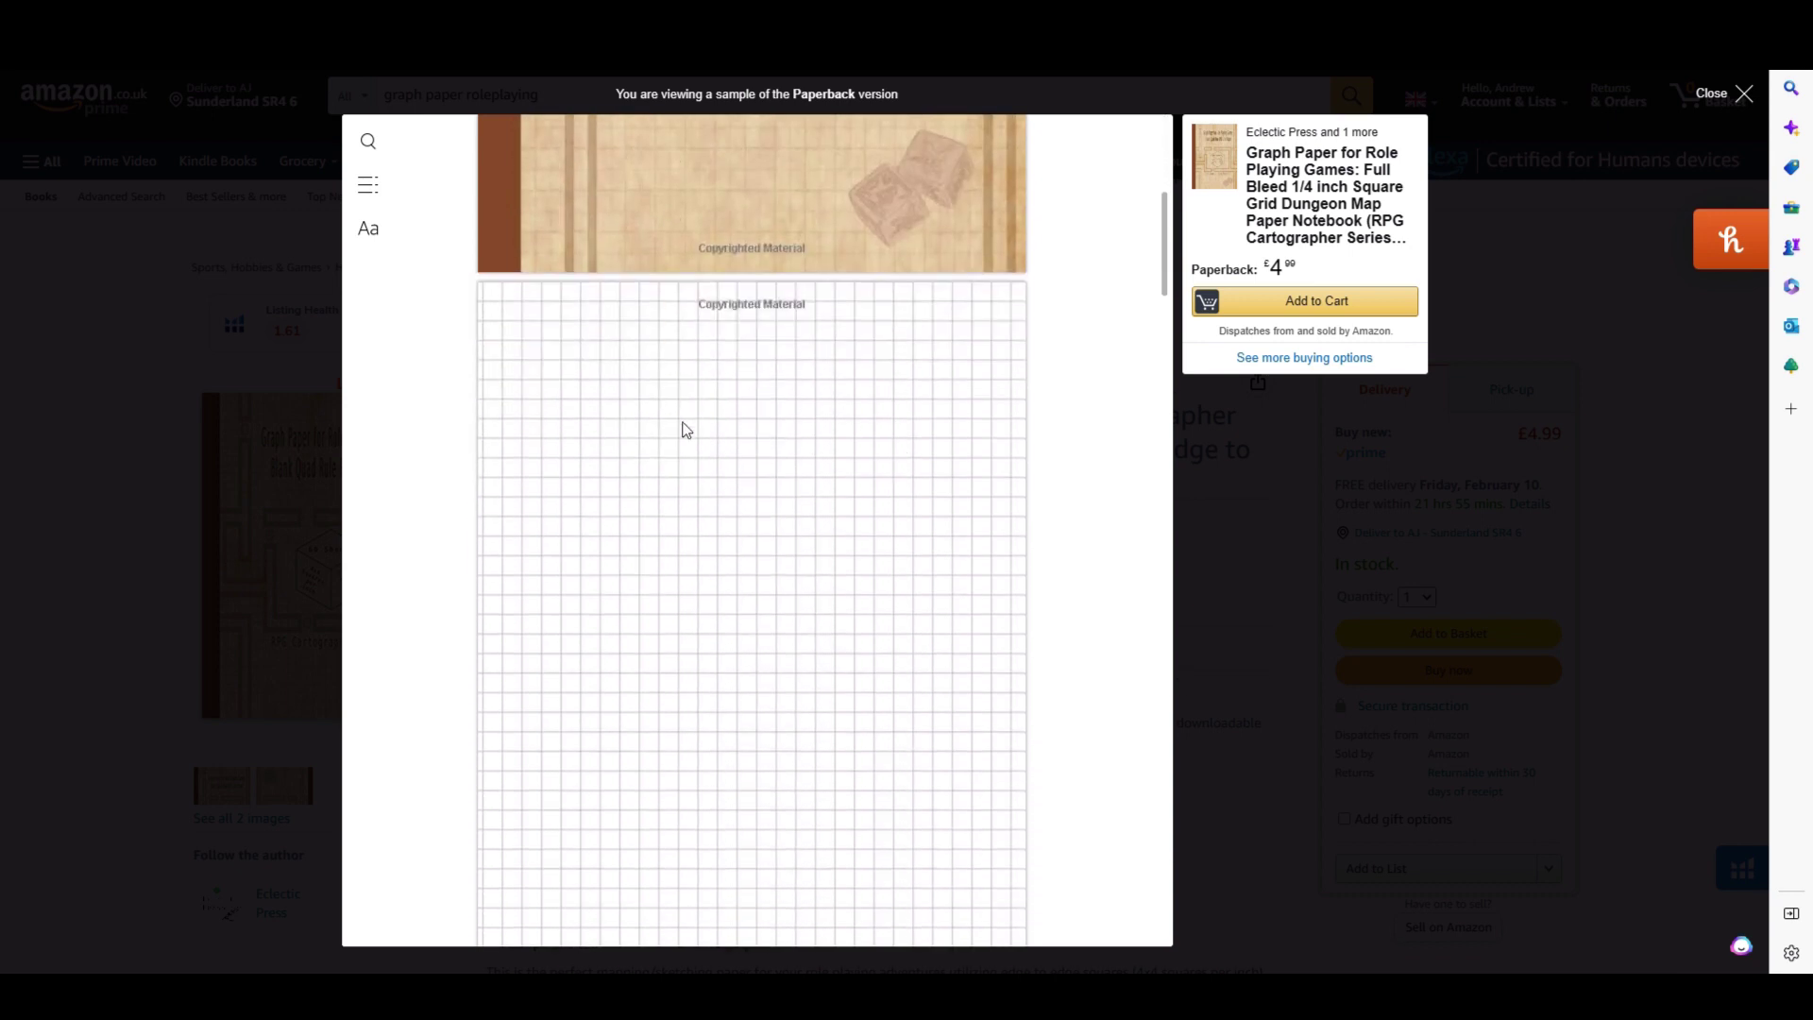
scroll(821, 510, down, 9)
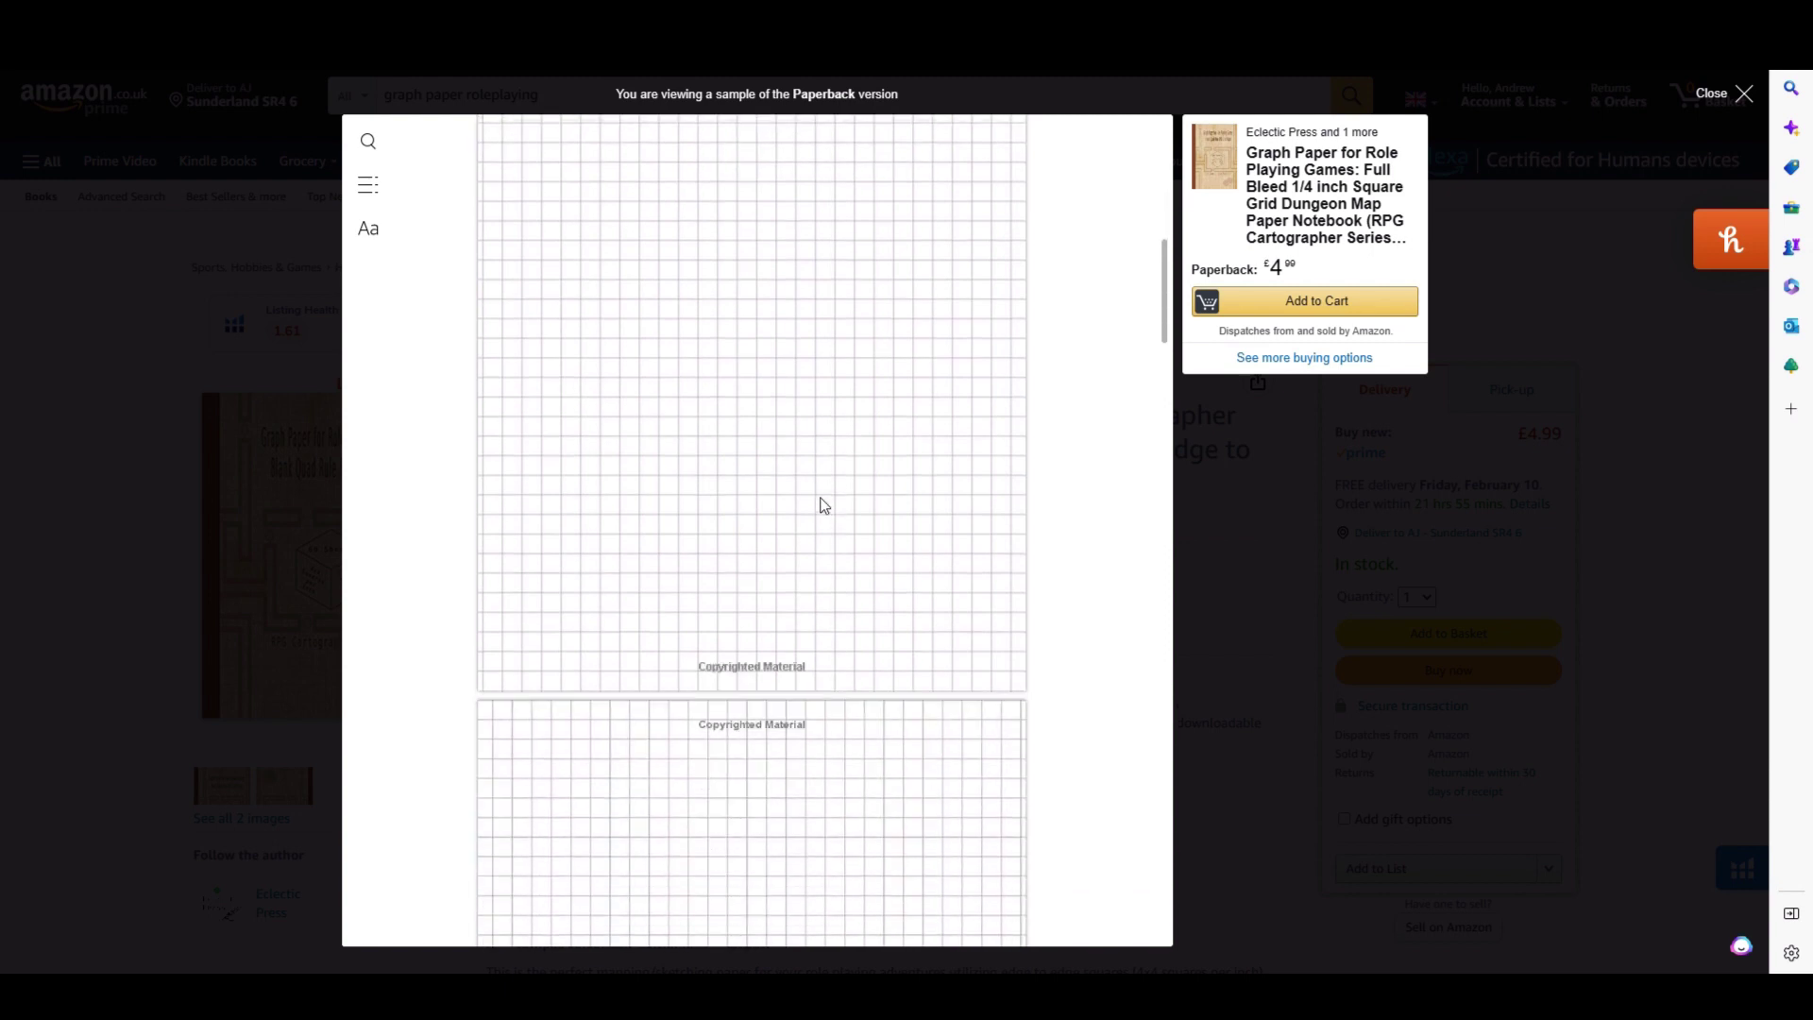
scroll(866, 327, down, 10)
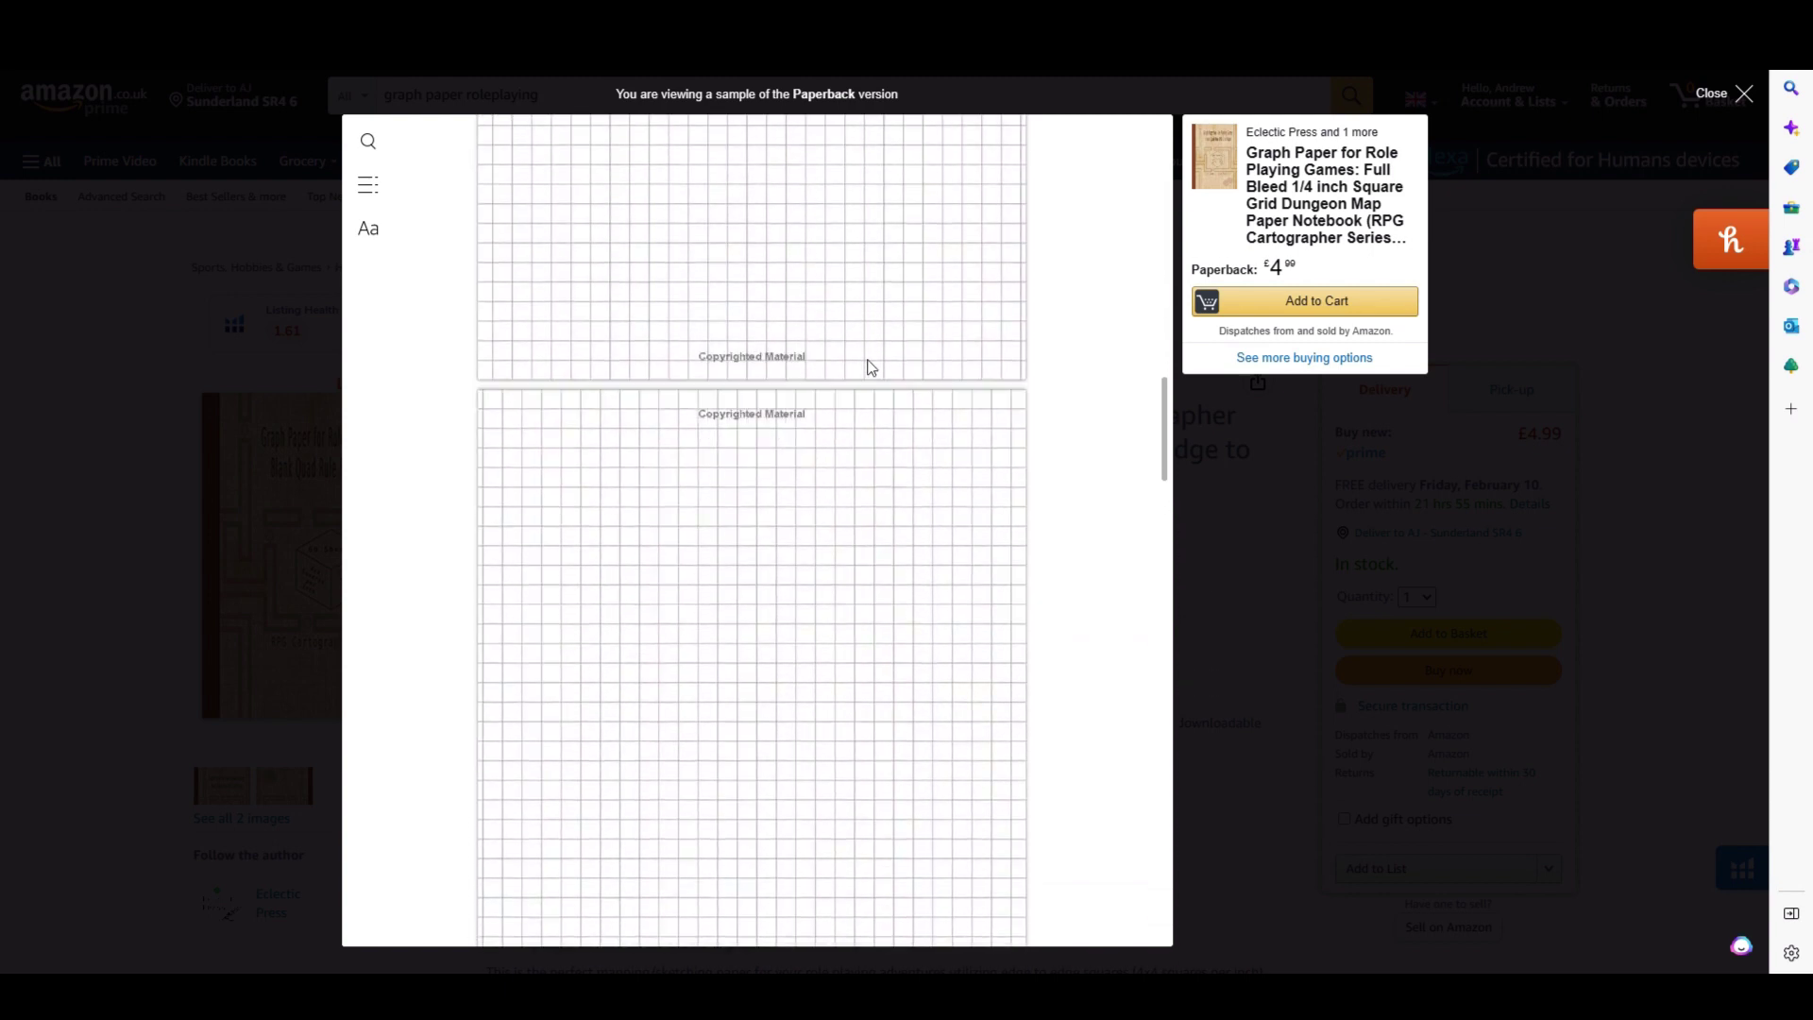
scroll(871, 369, down, 7)
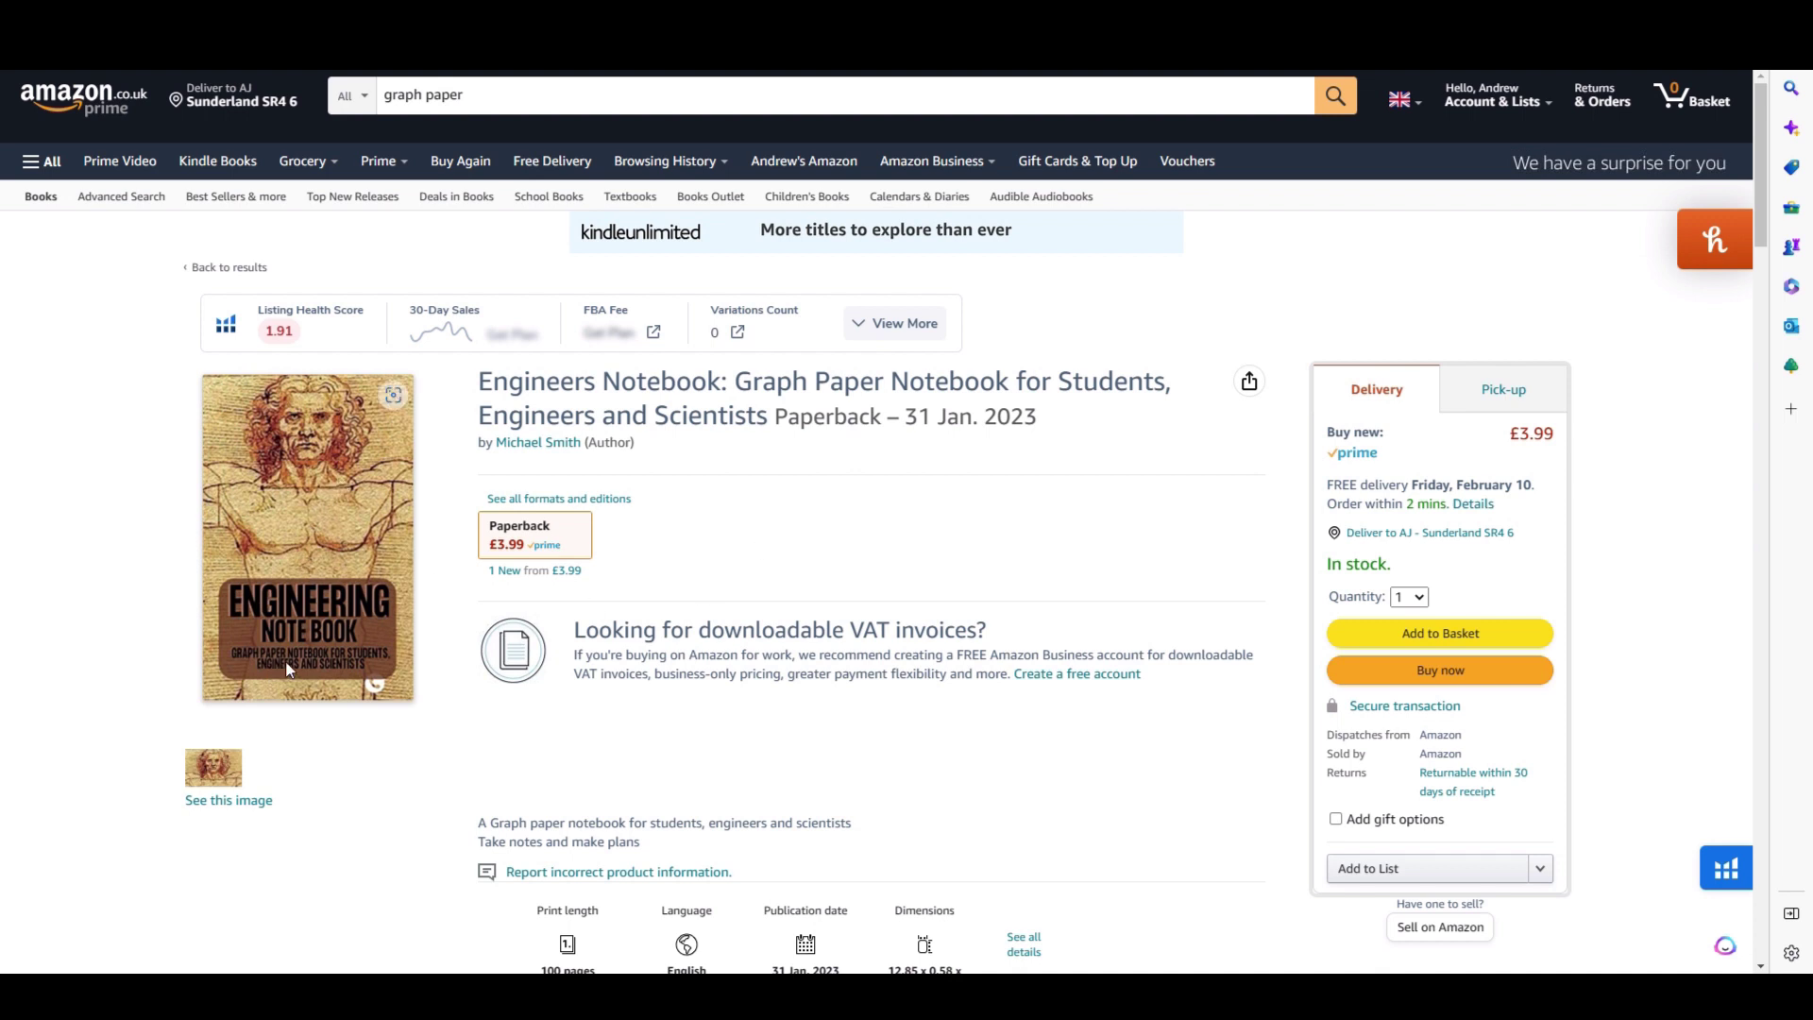
Step: Enlarge the Engineering notebook's cover image, then close the viewer
click(225, 765)
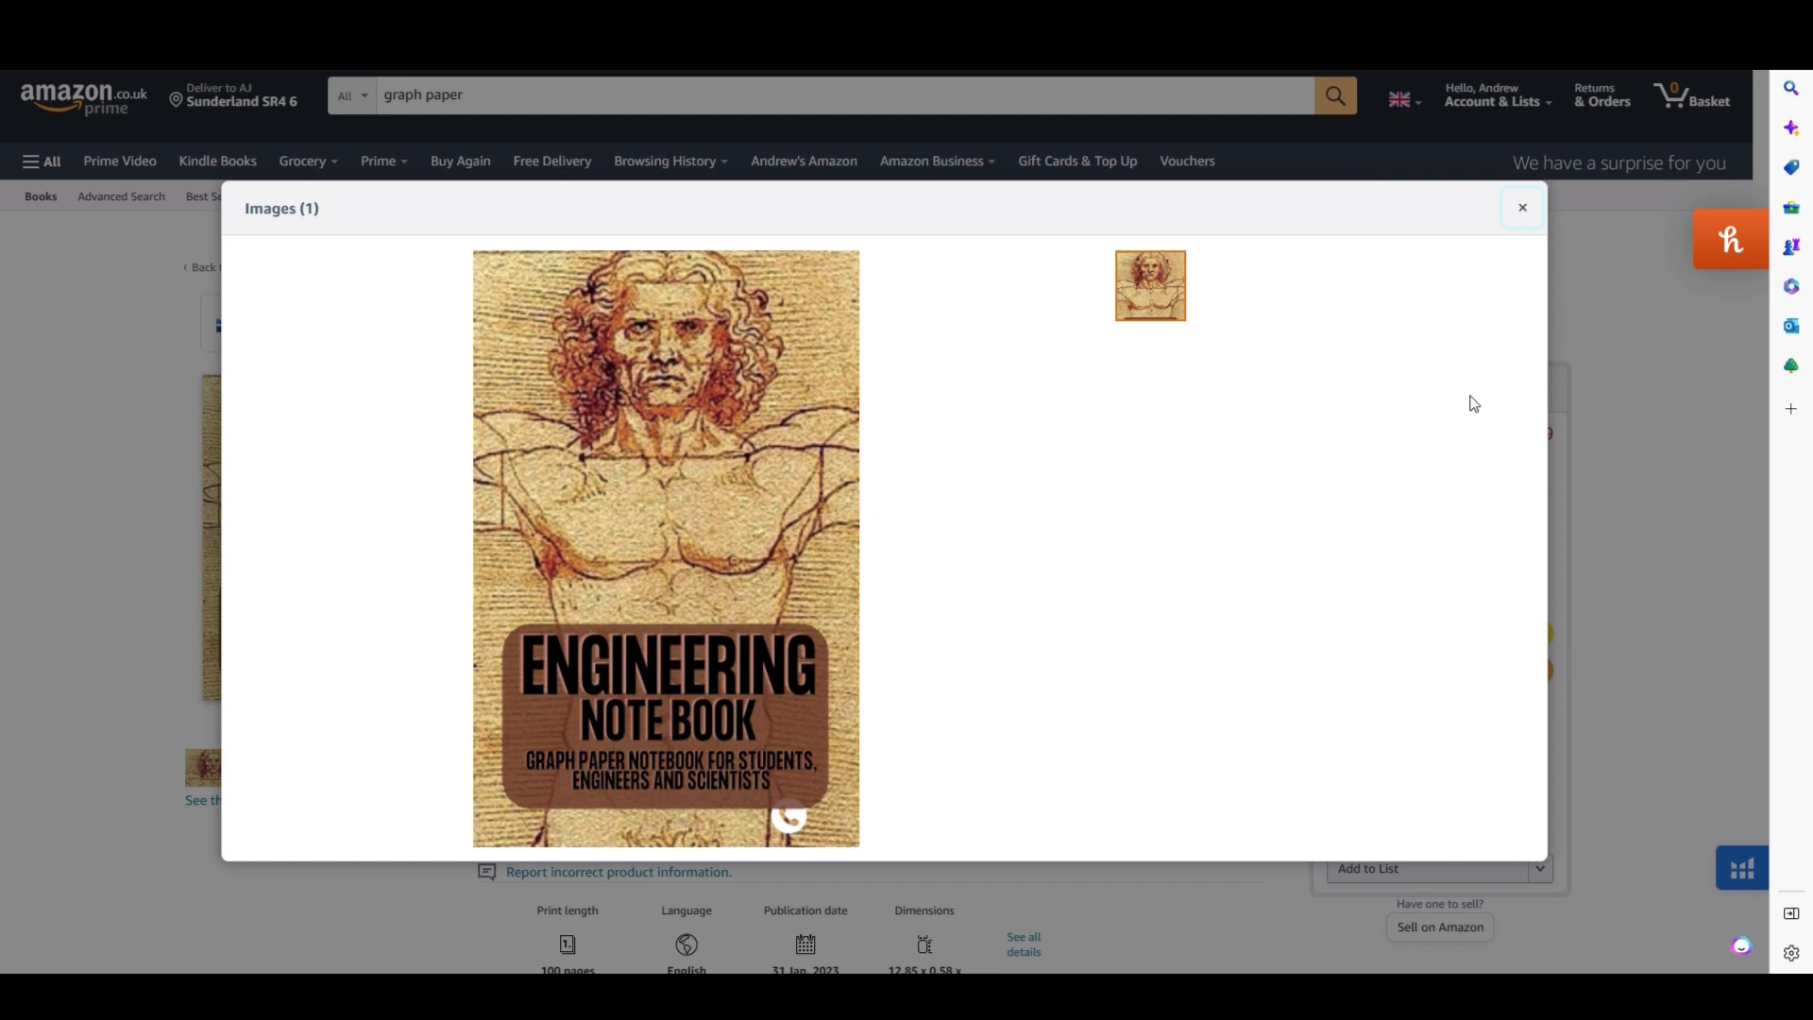
click(1523, 212)
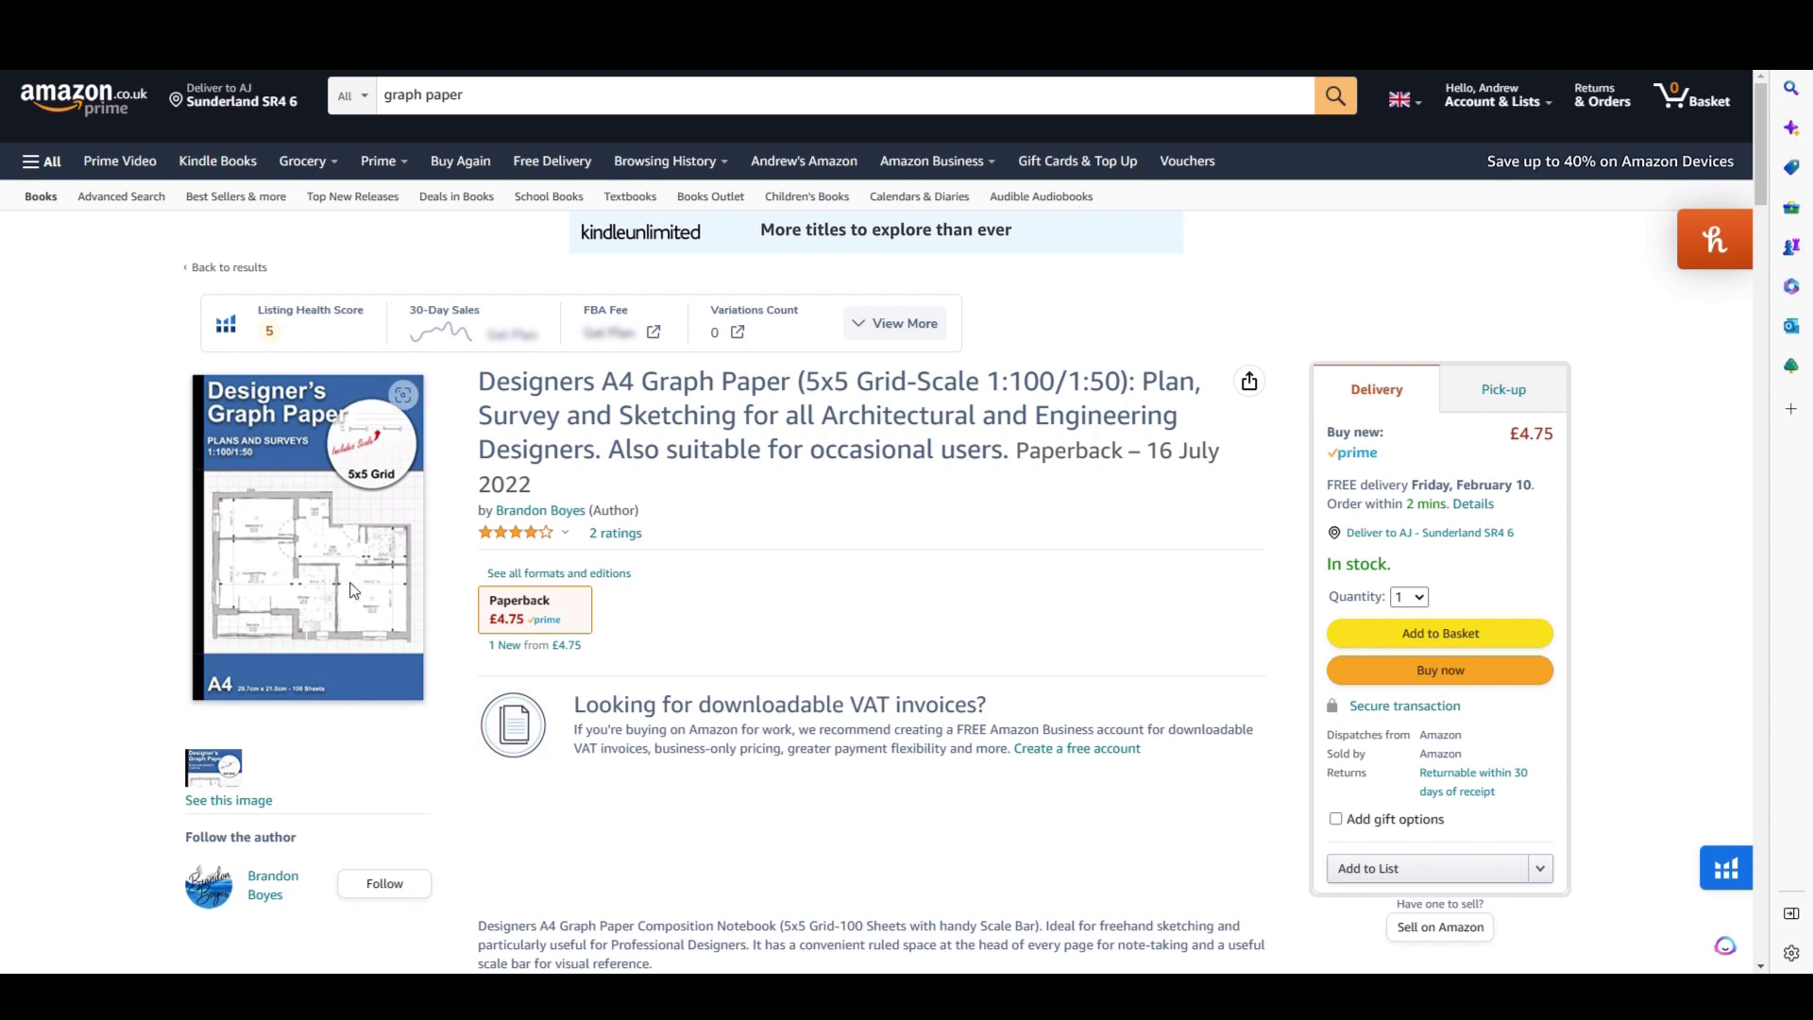
Step: View the Designers A4 Graph Paper cover enlarged, close it, and reopen it
click(221, 766)
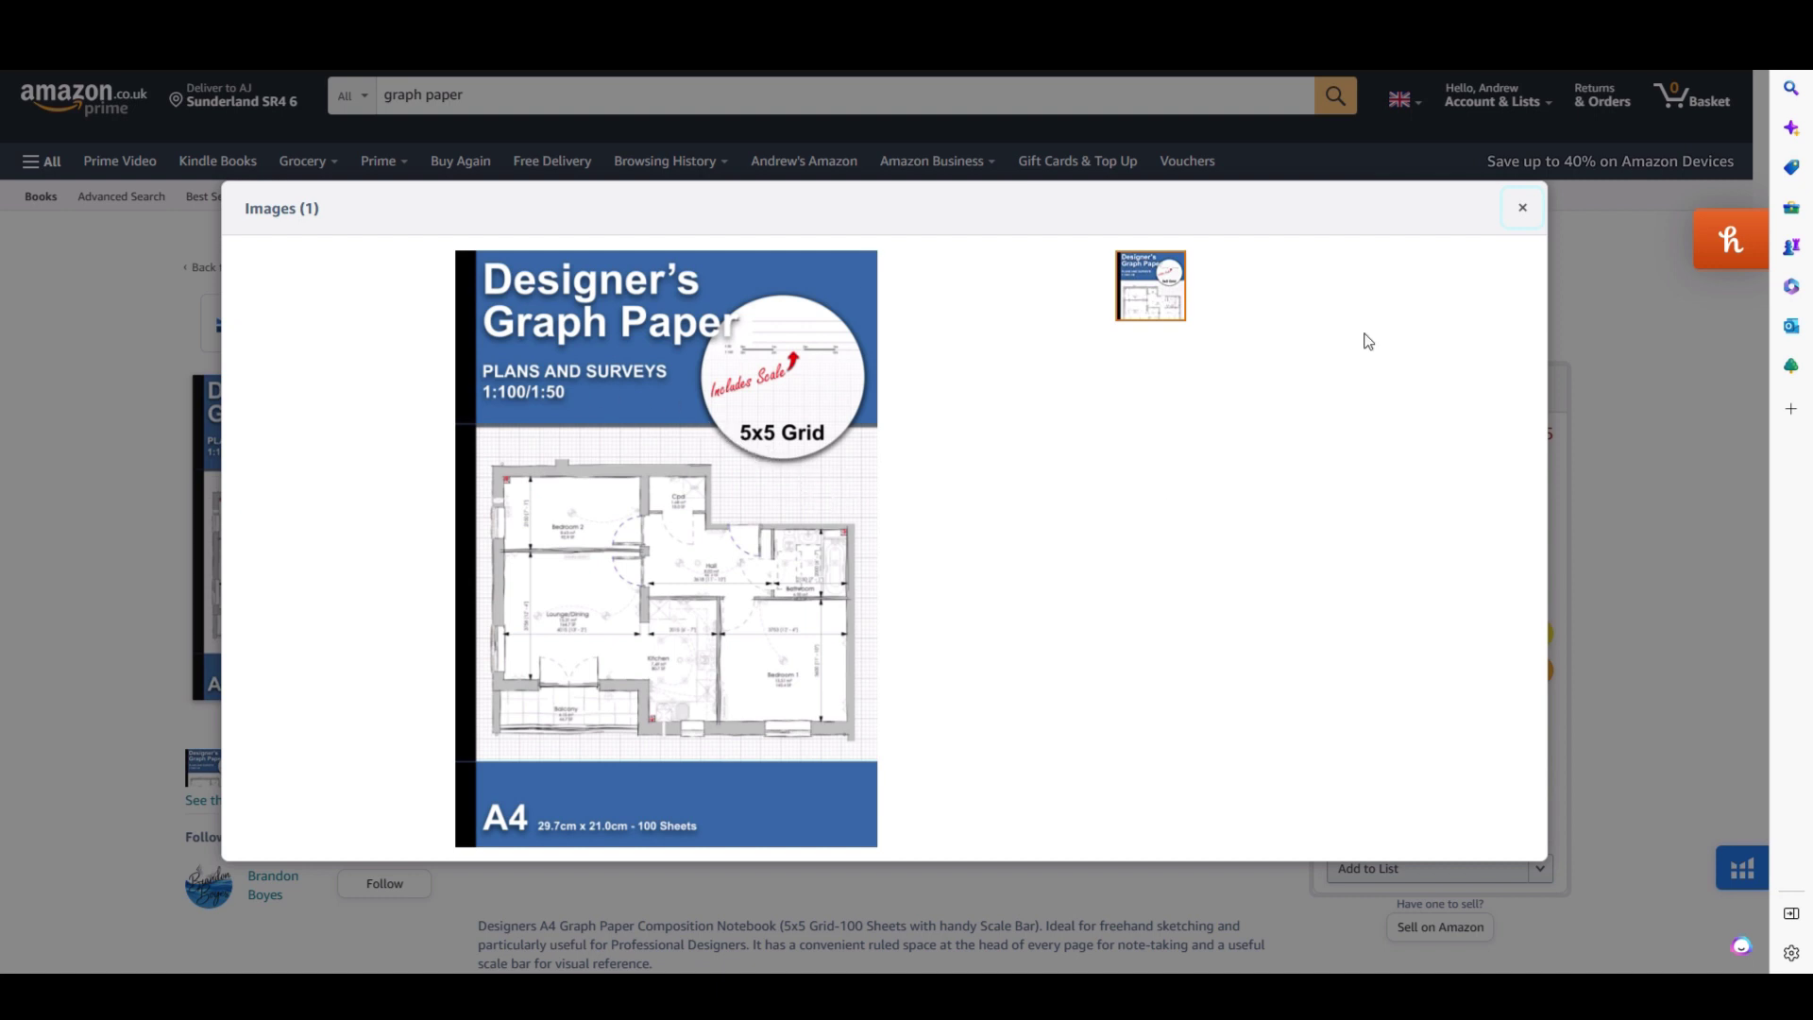
click(1523, 209)
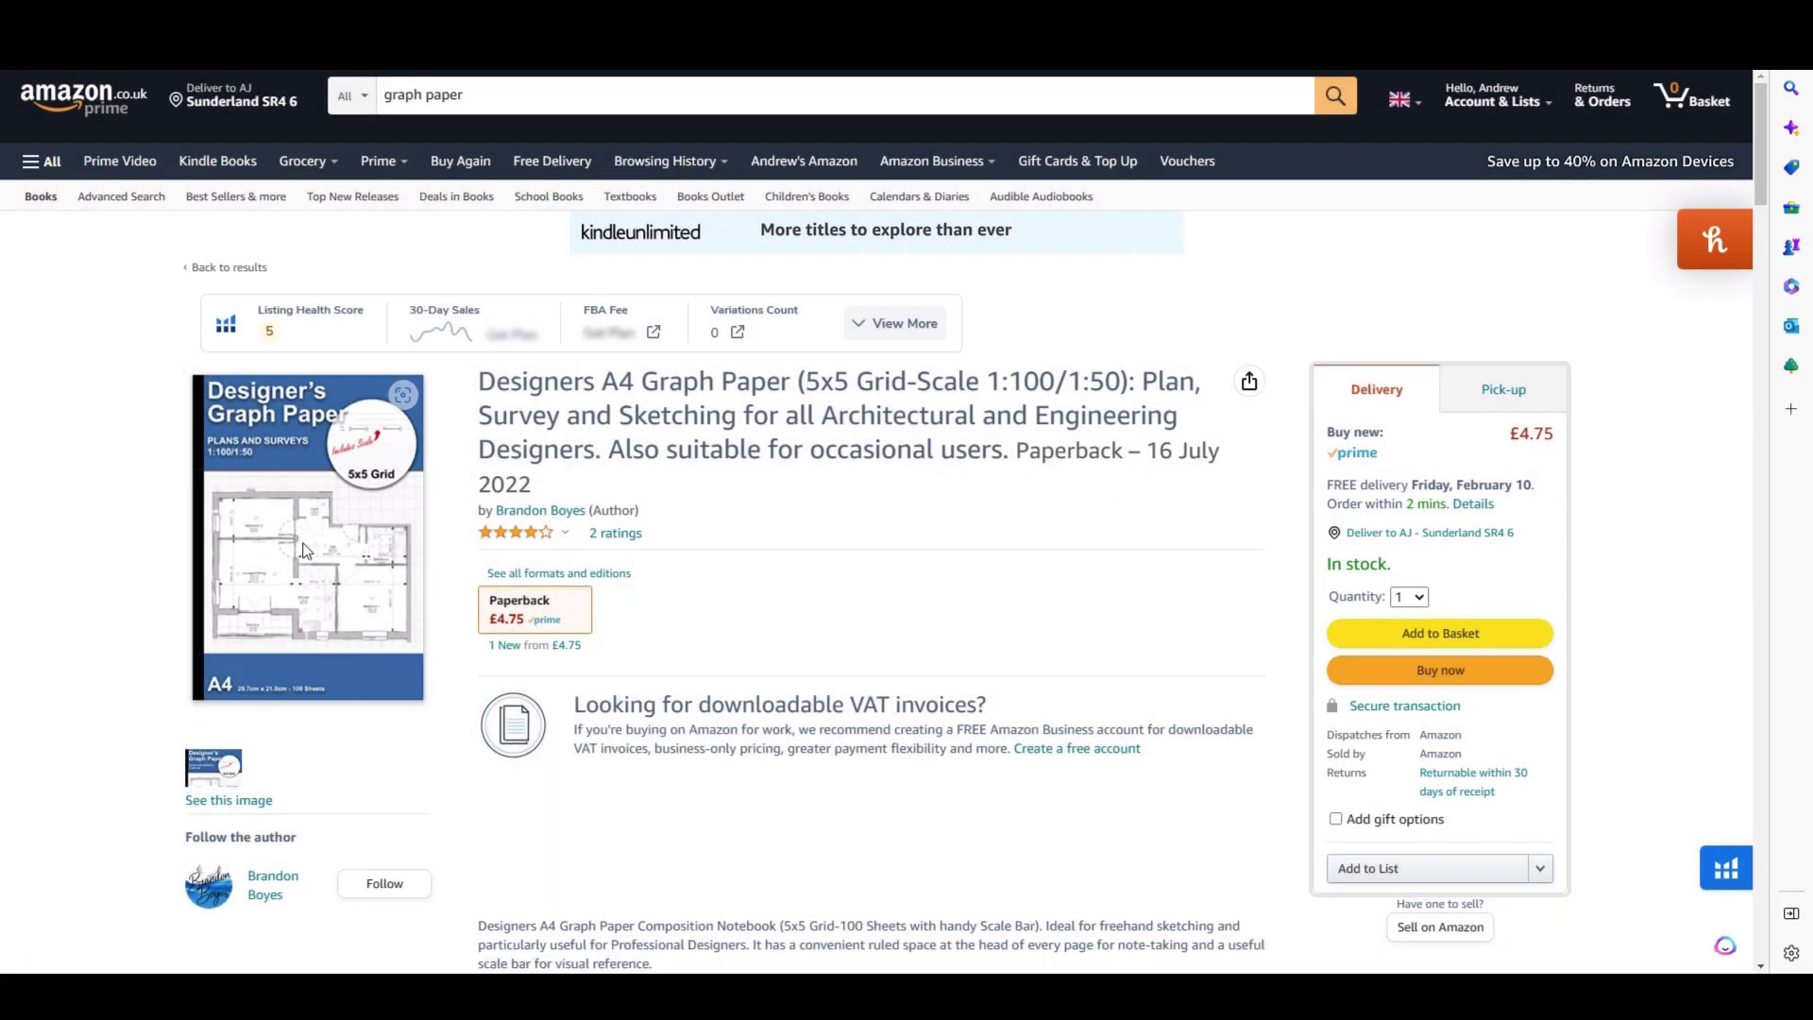
click(209, 761)
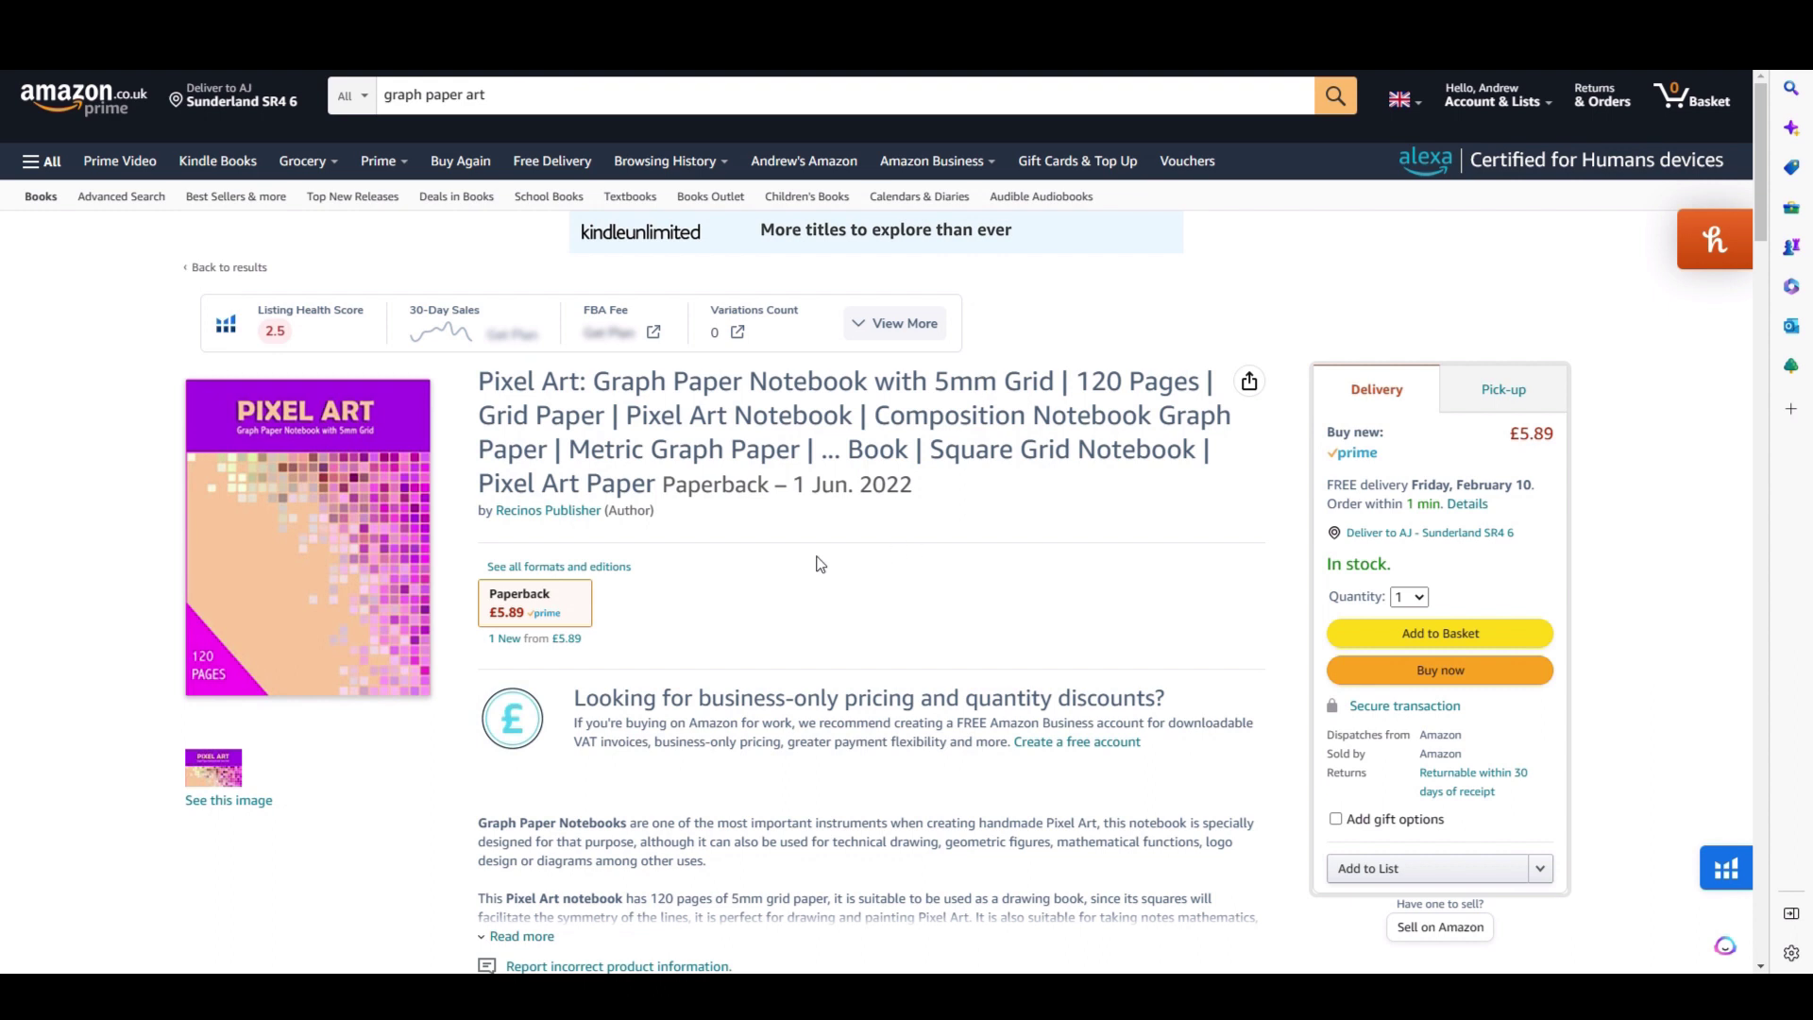
Step: Enlarge the Pixel Art notebook's cover in the Images viewer
mouse_move(328, 547)
click(276, 656)
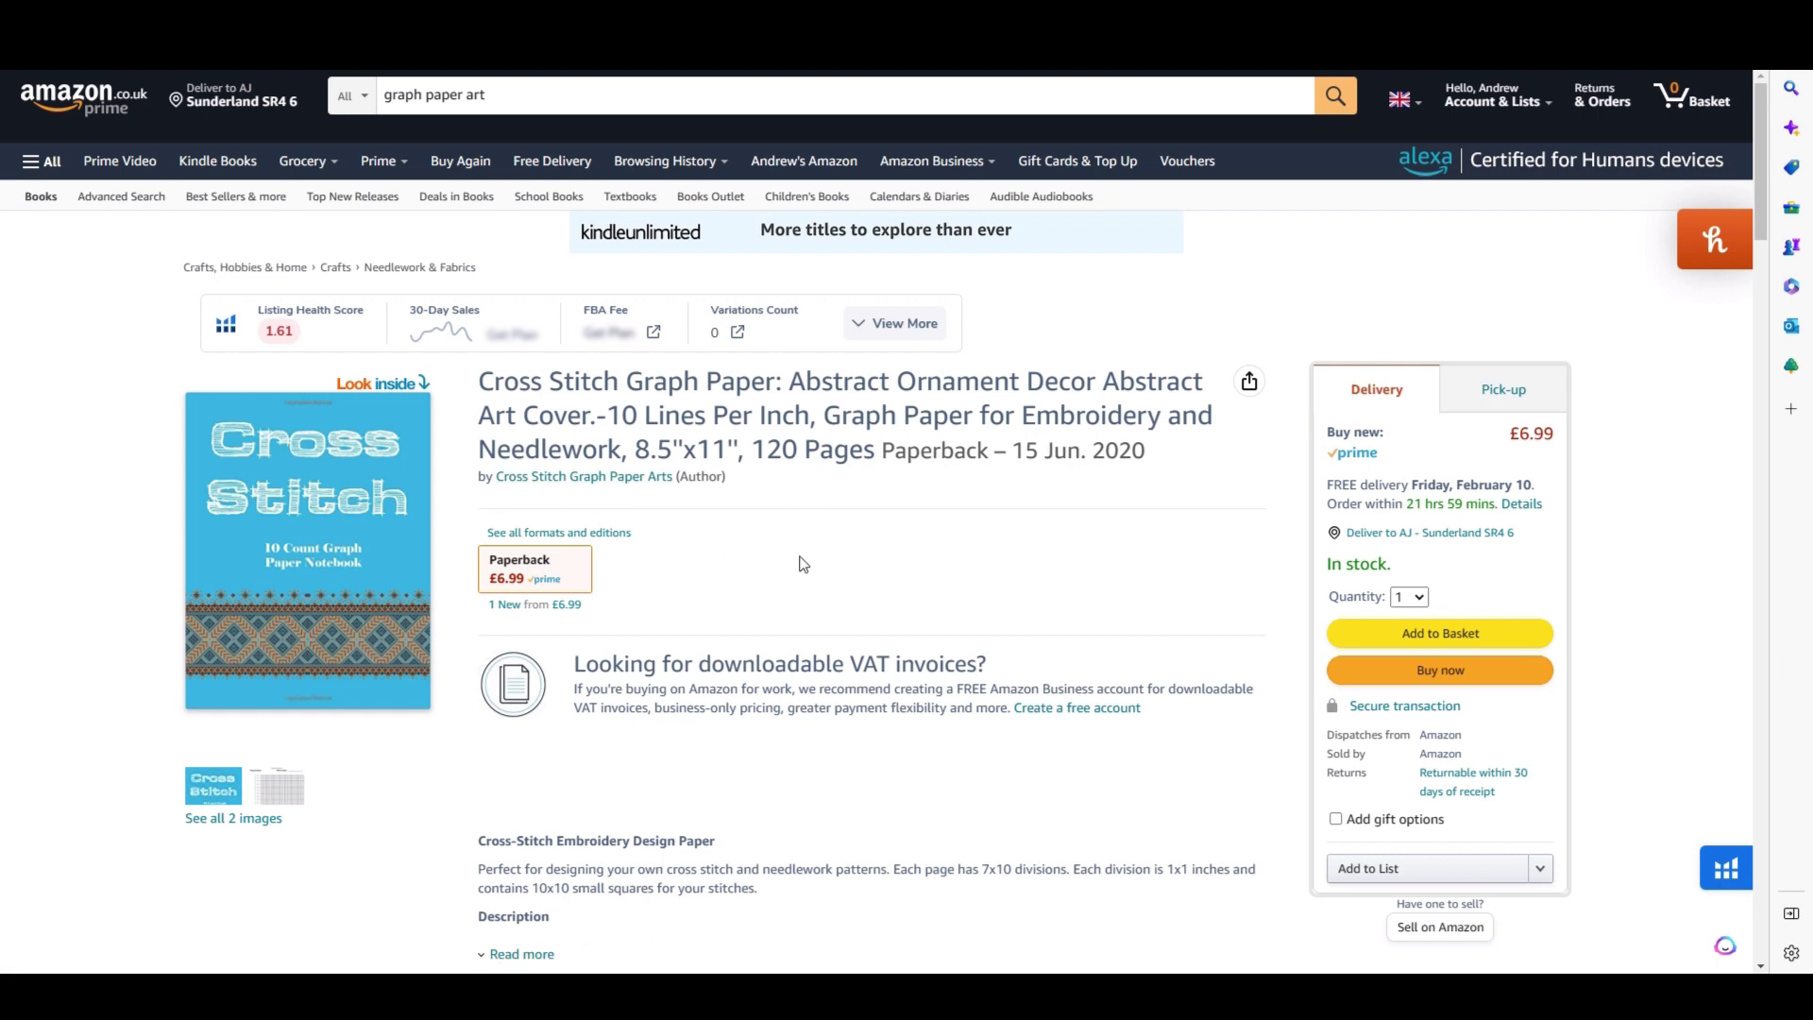
Step: Open the Cross Stitch Graph Paper sample and scroll to its Colors/Patterns grid page
click(327, 510)
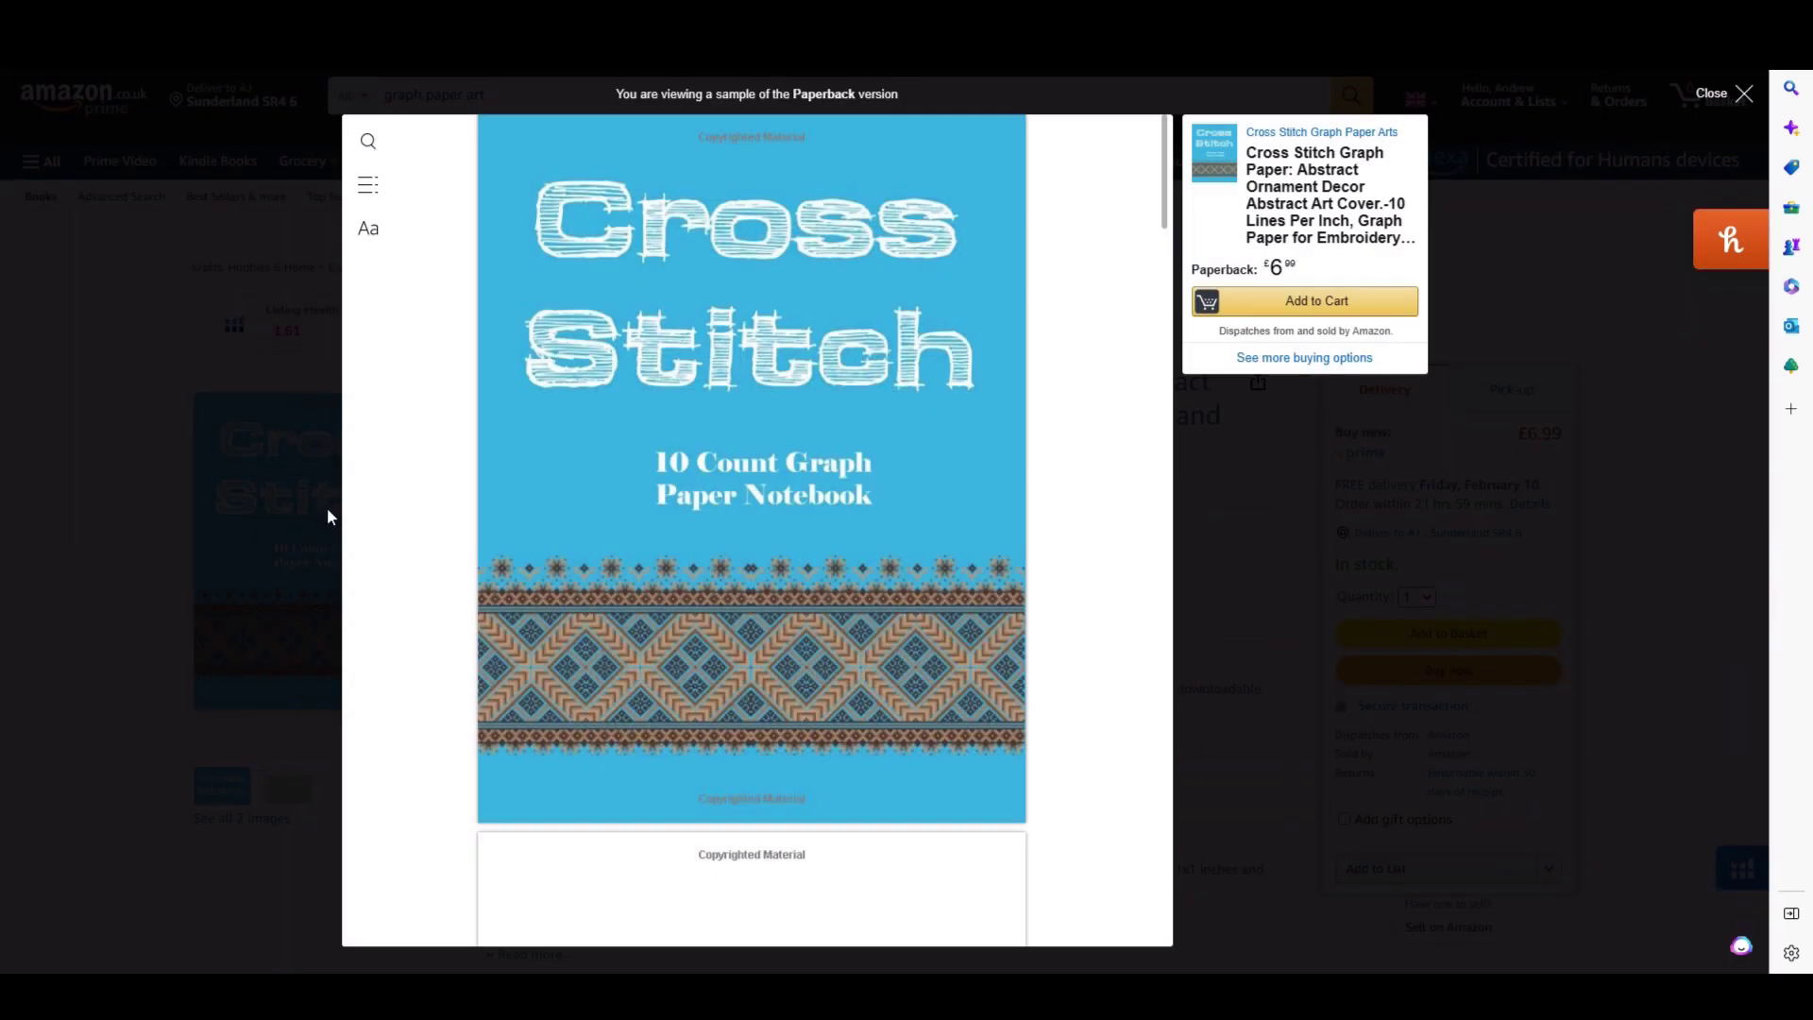
scroll(888, 432, down, 12)
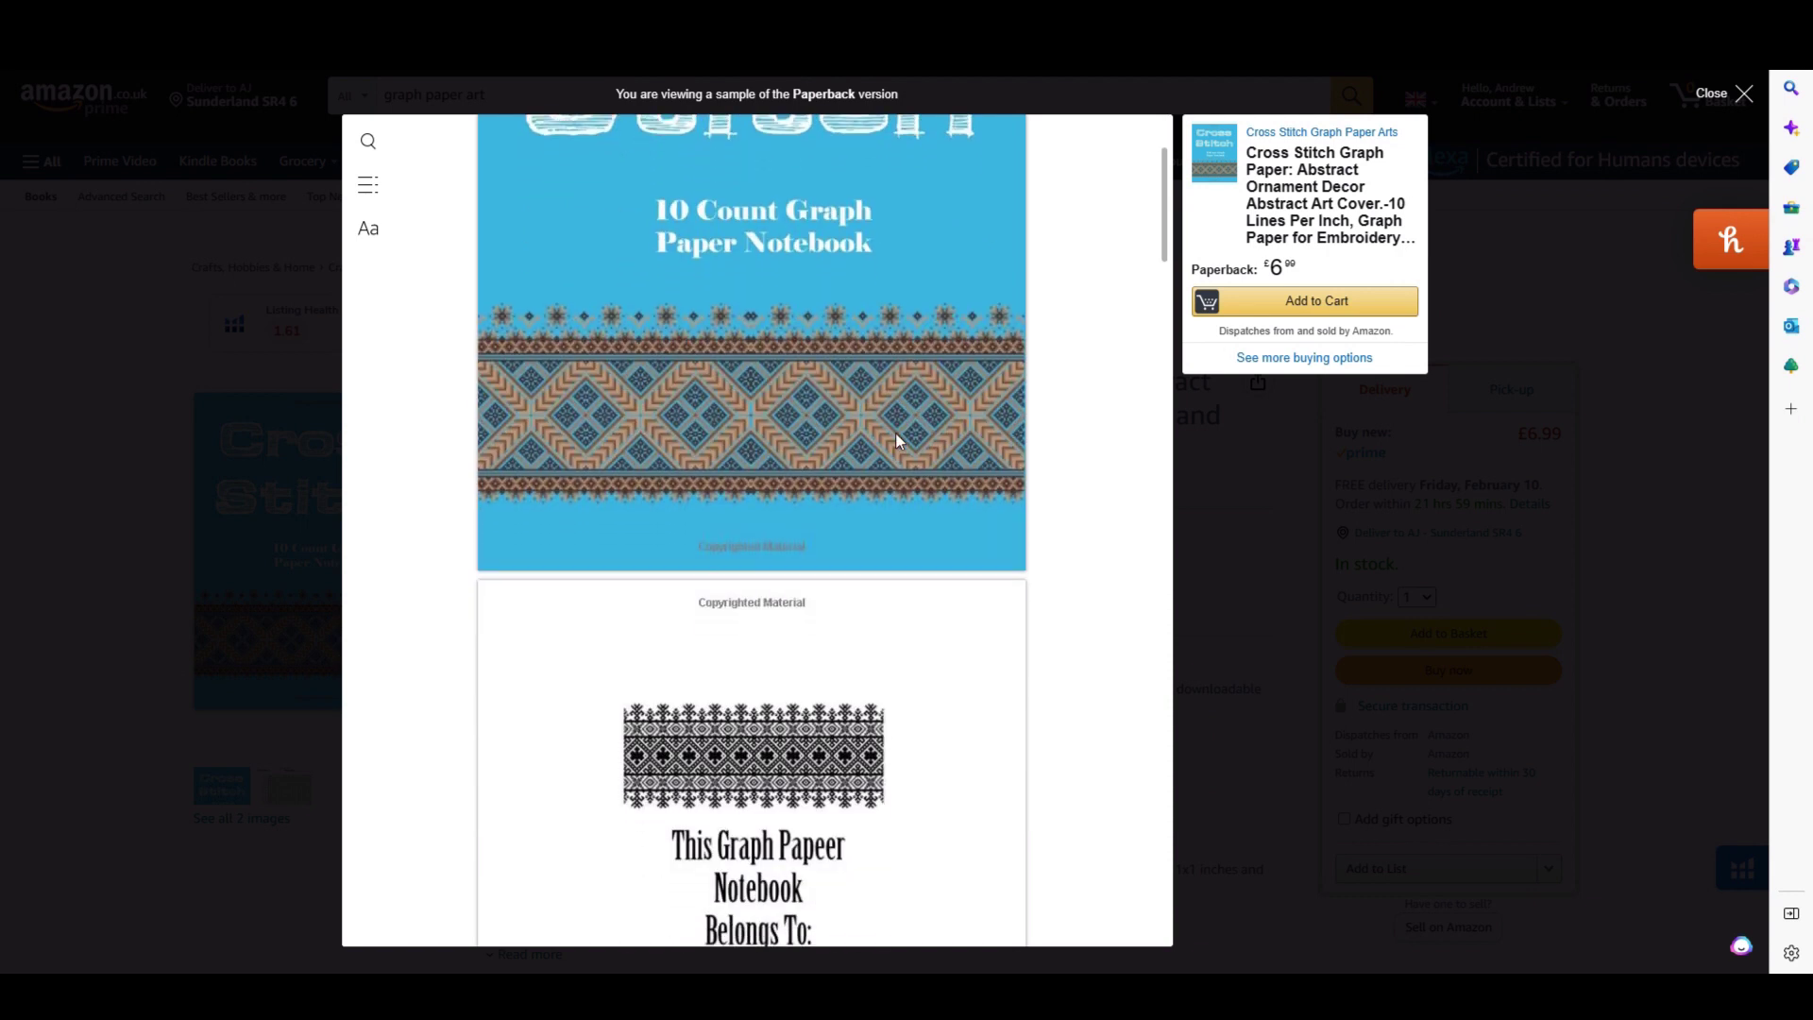
scroll(905, 436, down, 2)
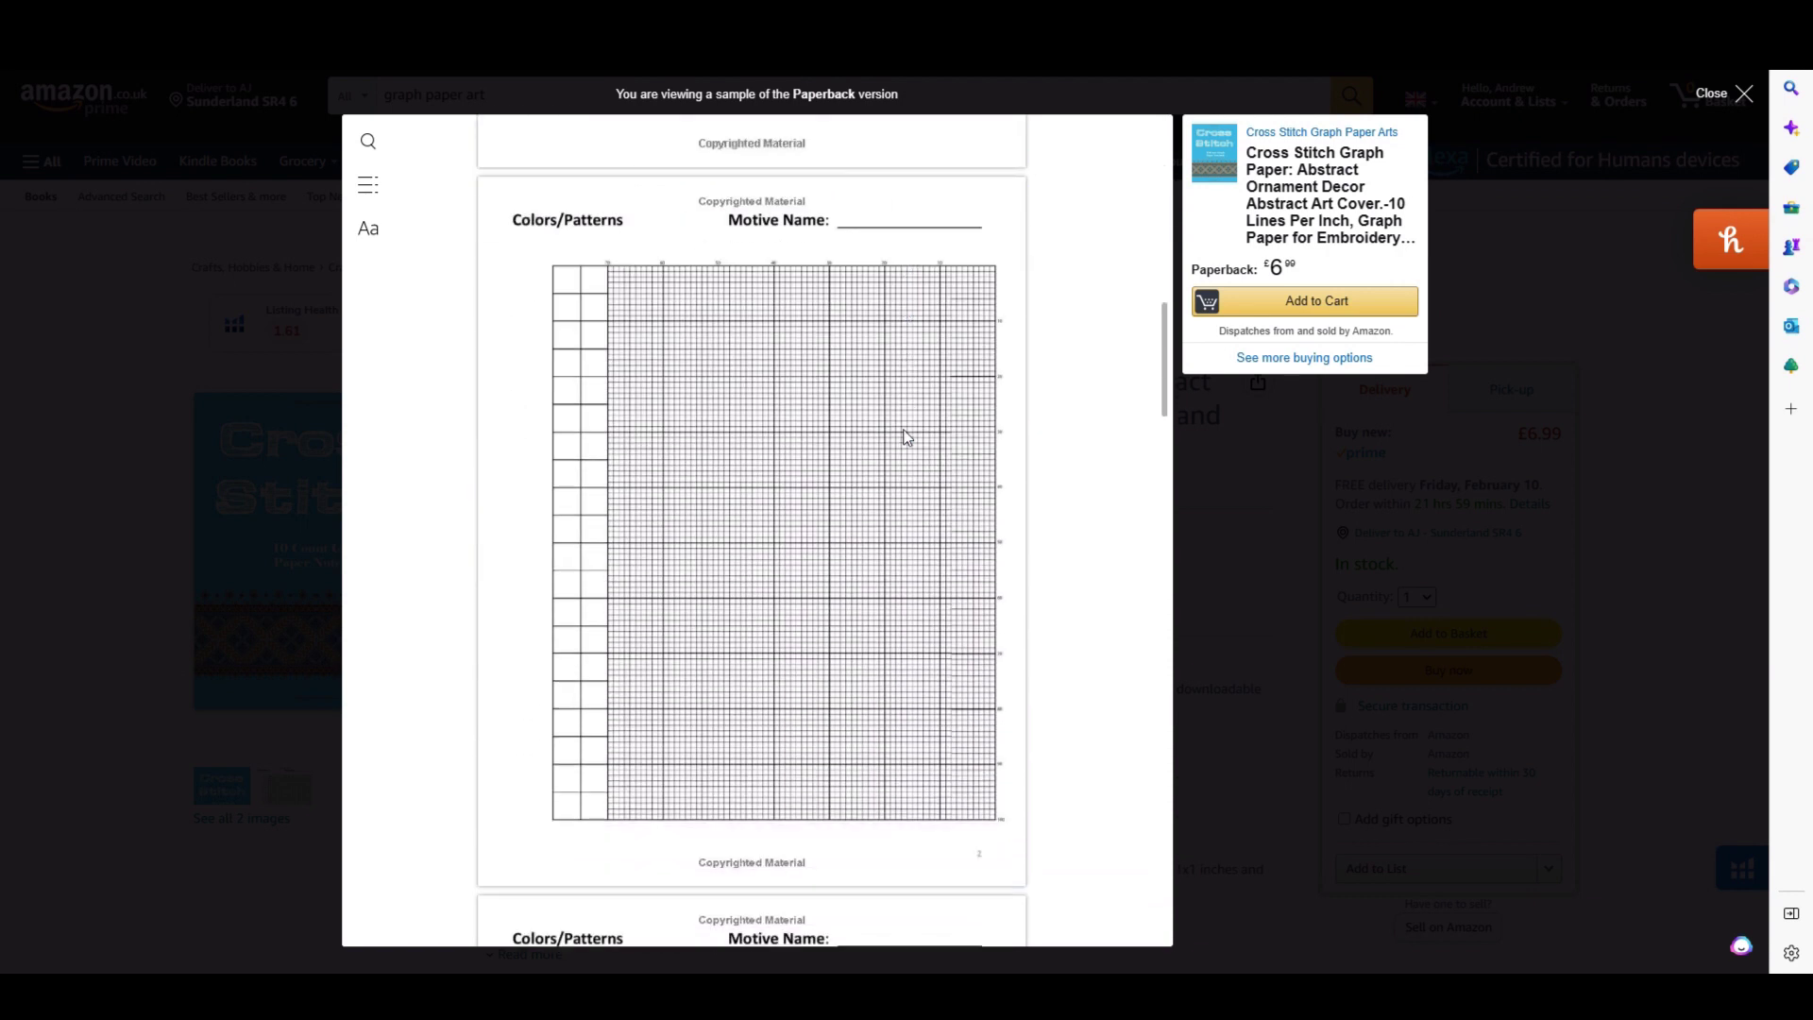
scroll(905, 436, down, 2)
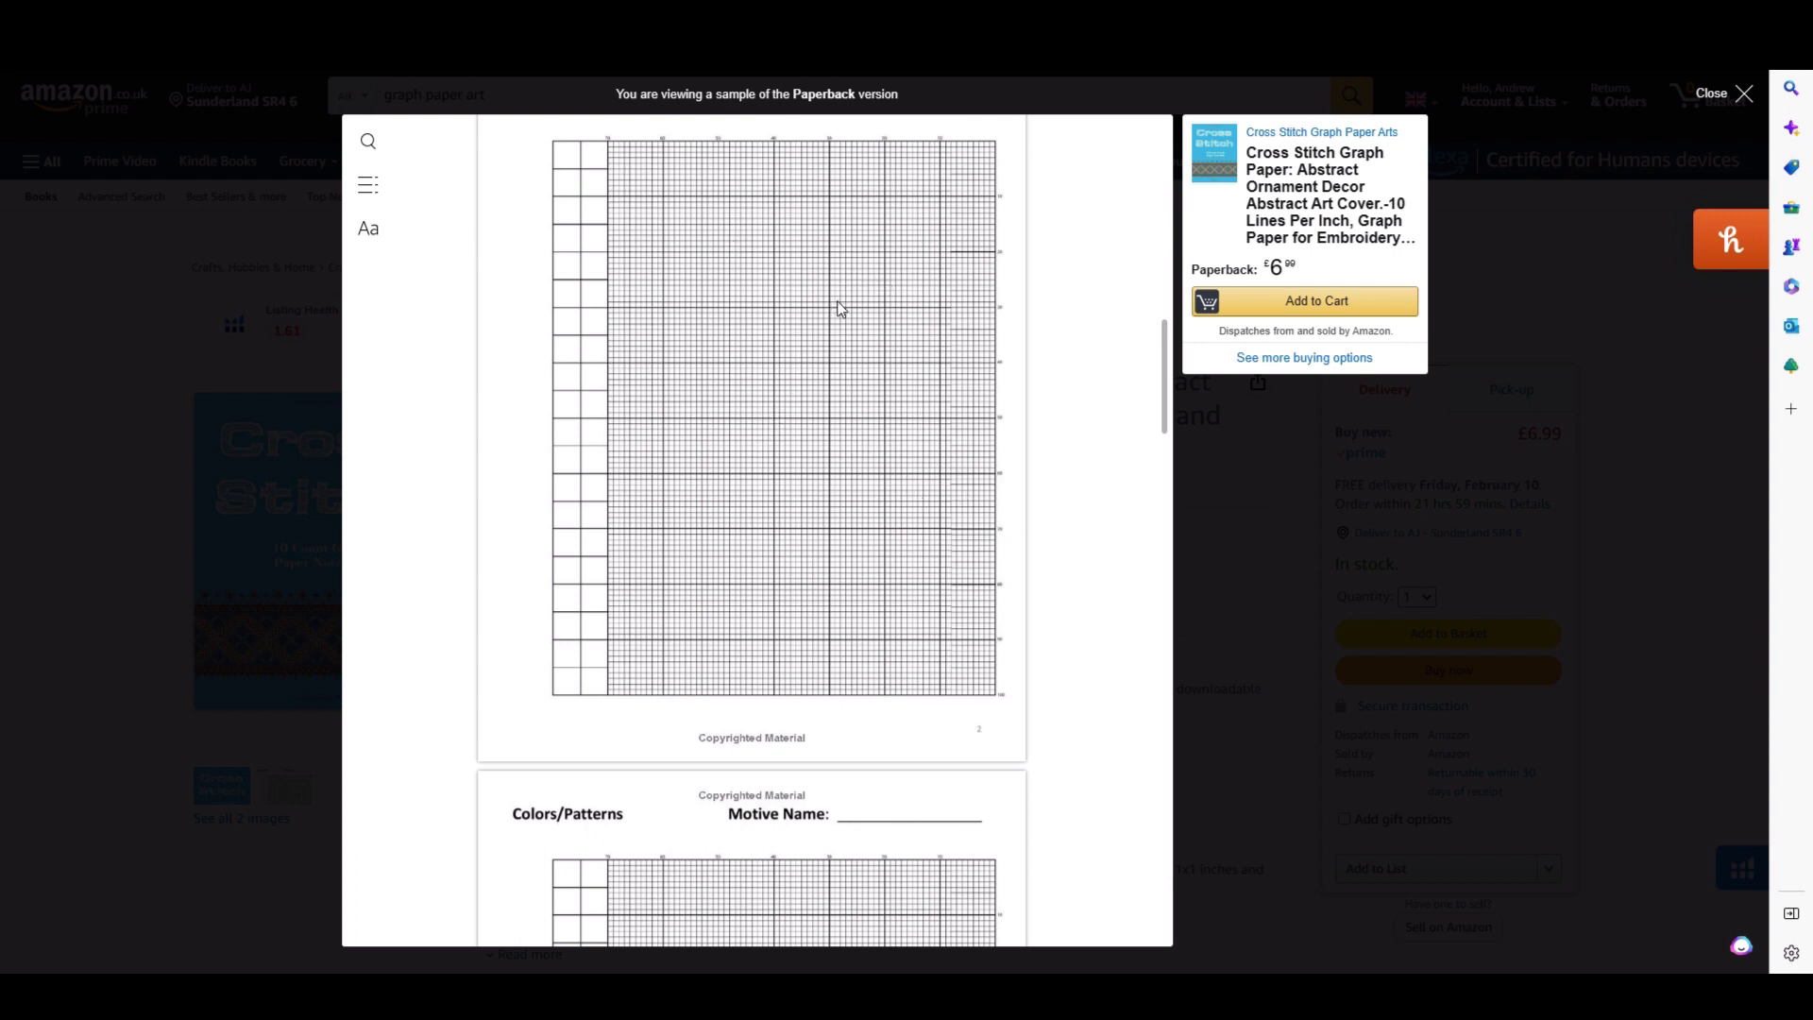
scroll(838, 307, down, 6)
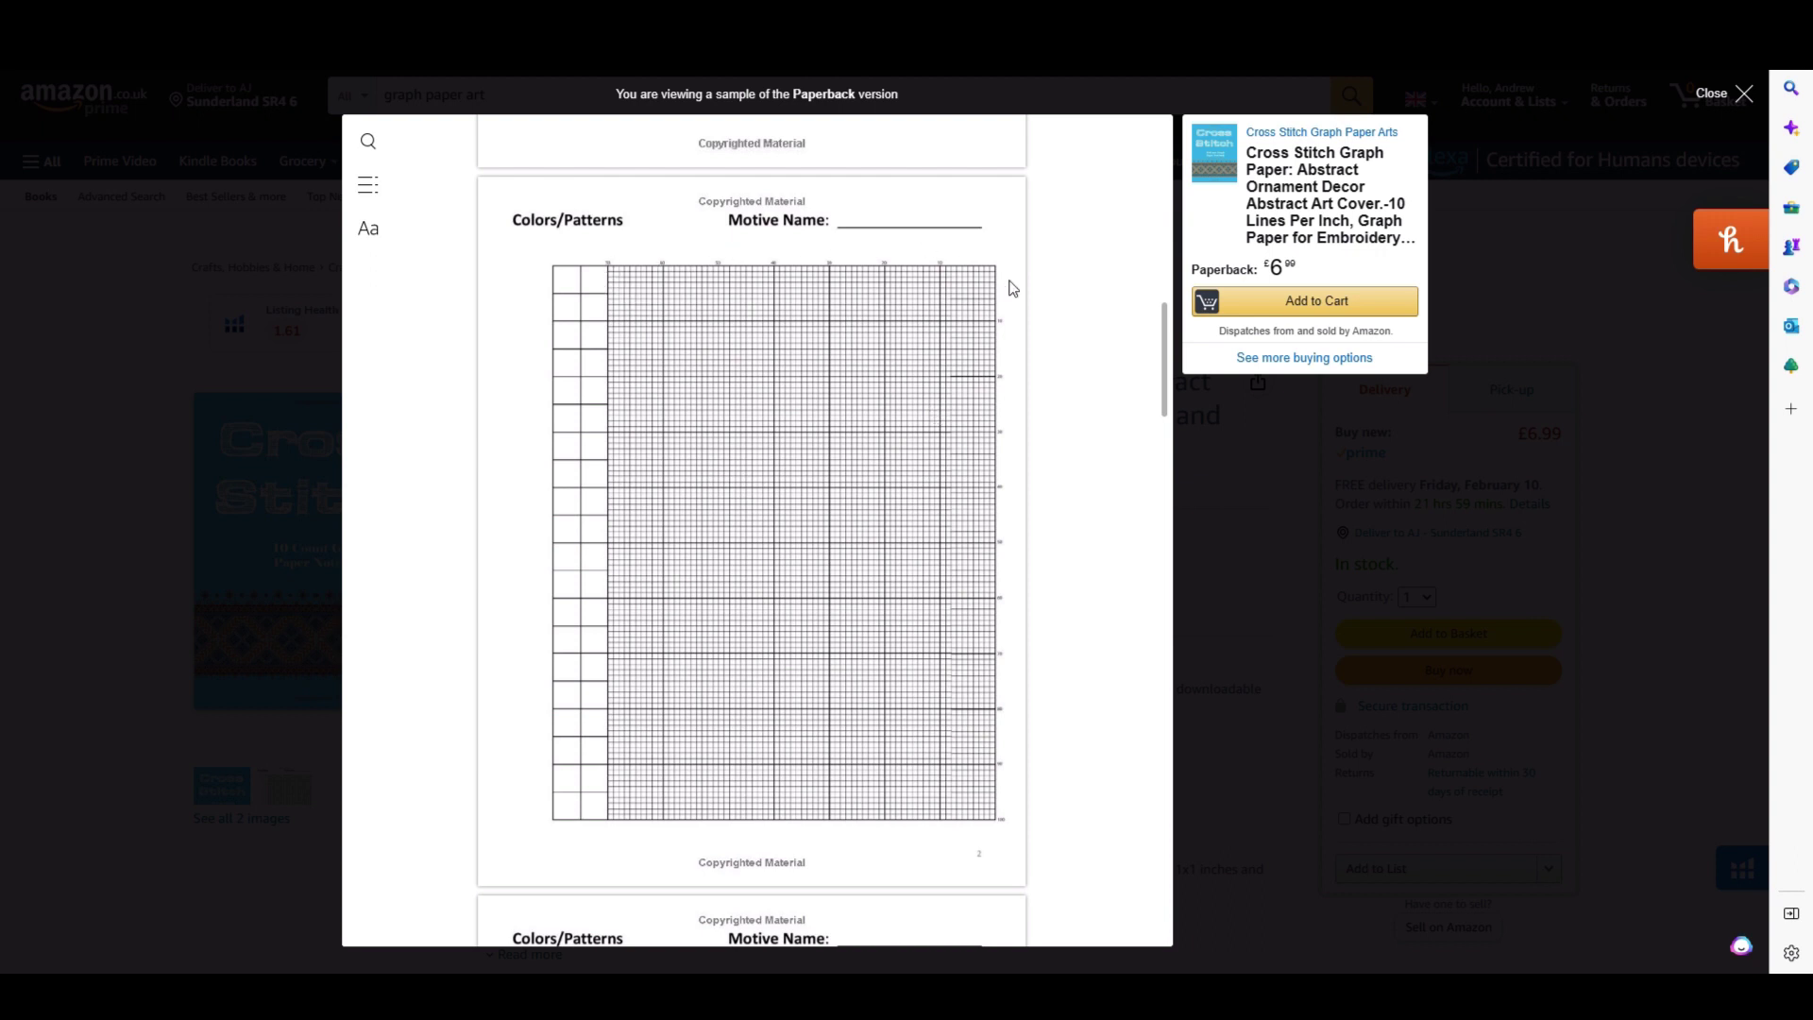
scroll(824, 437, up, 5)
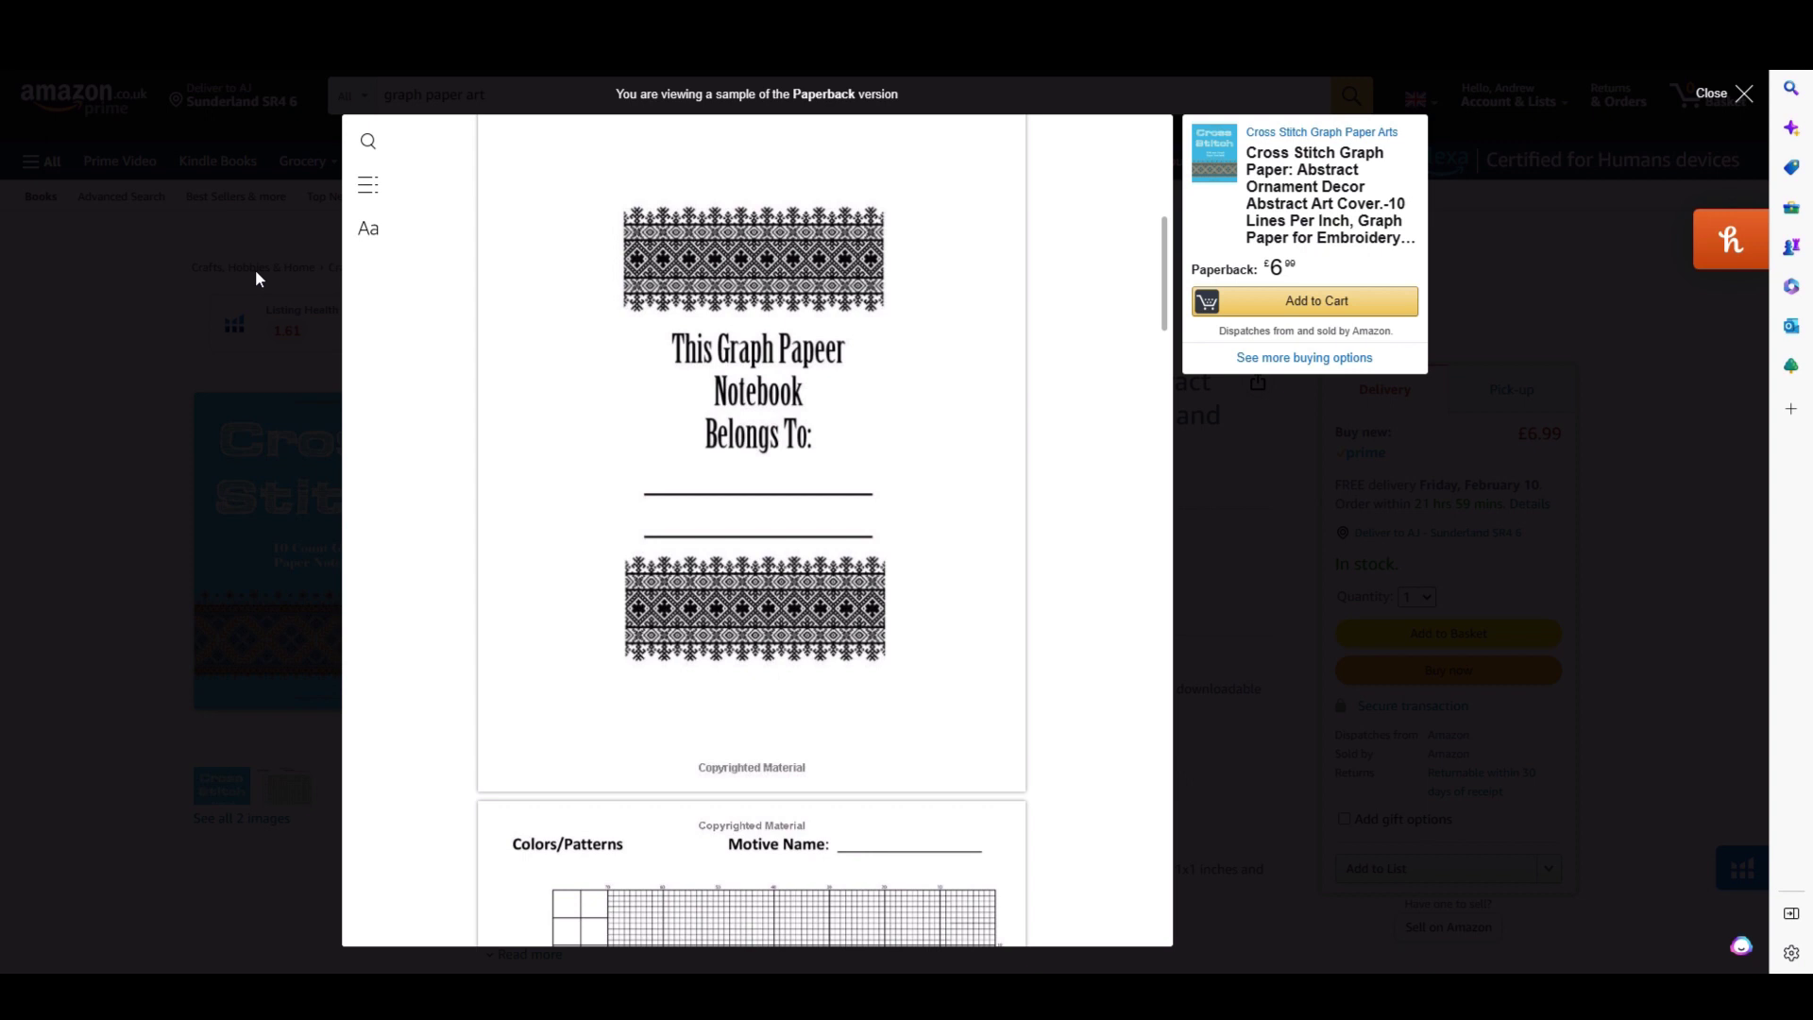
scroll(728, 490, down, 6)
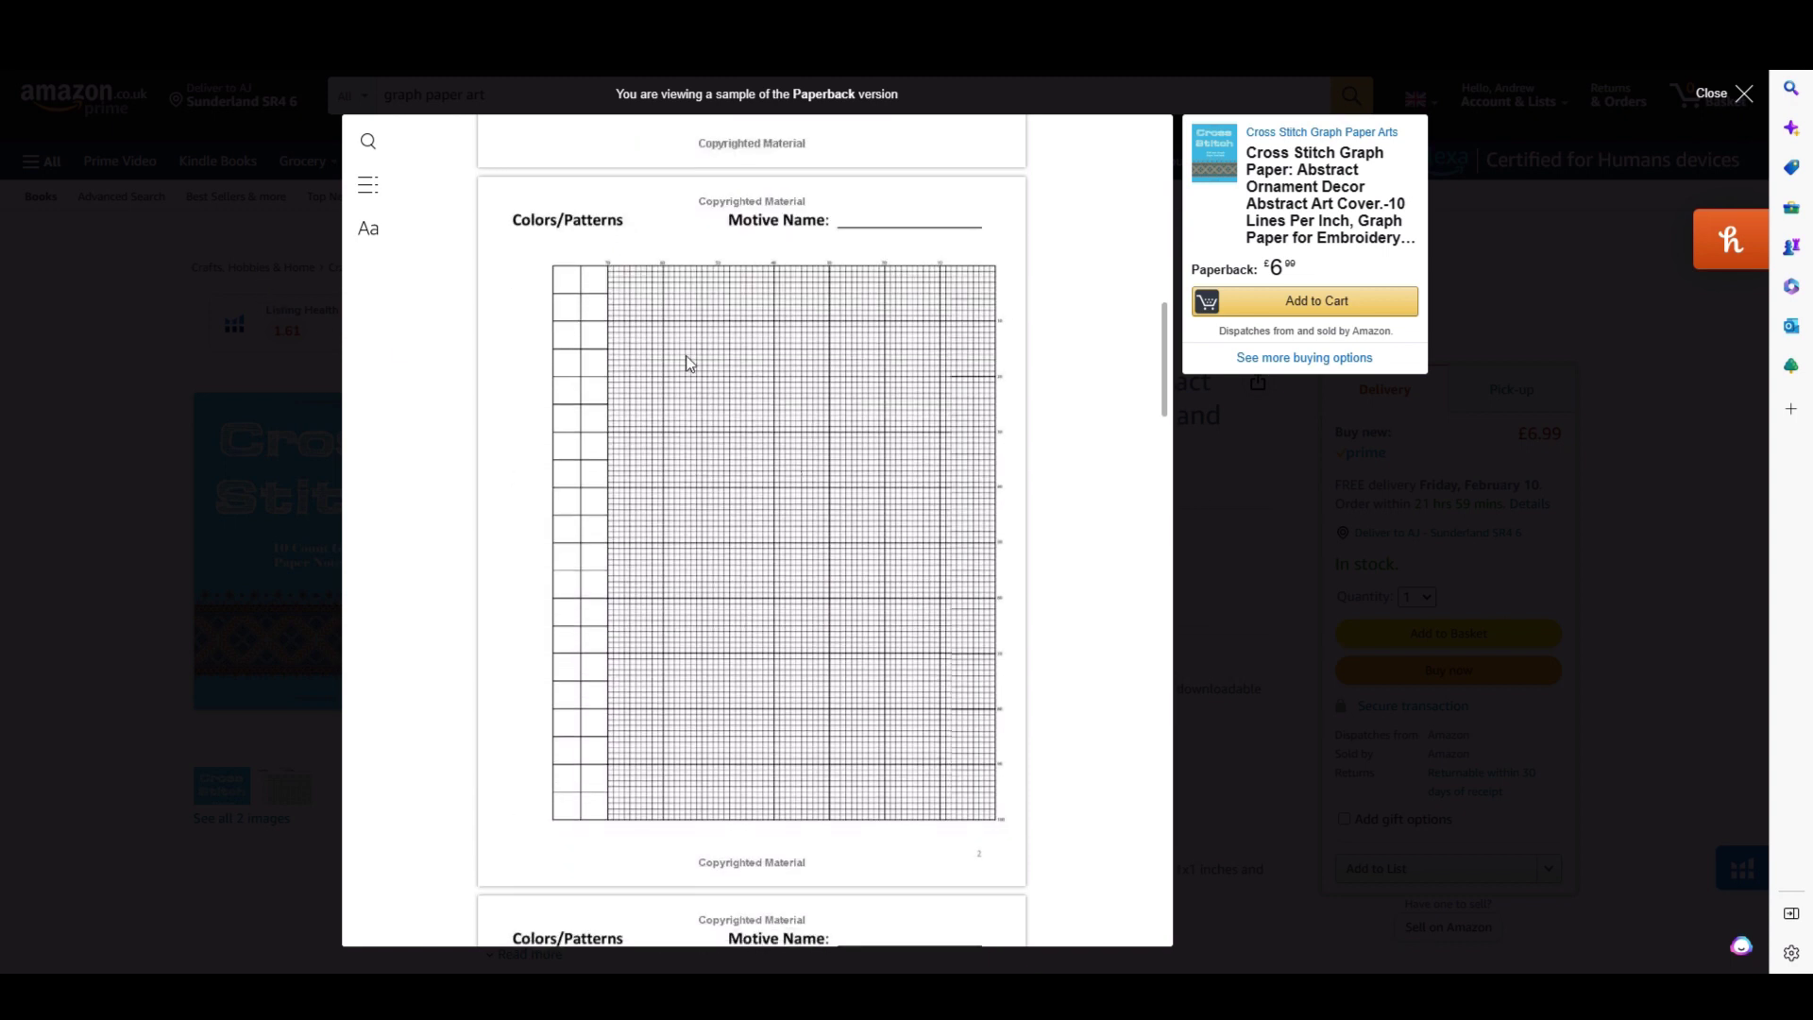